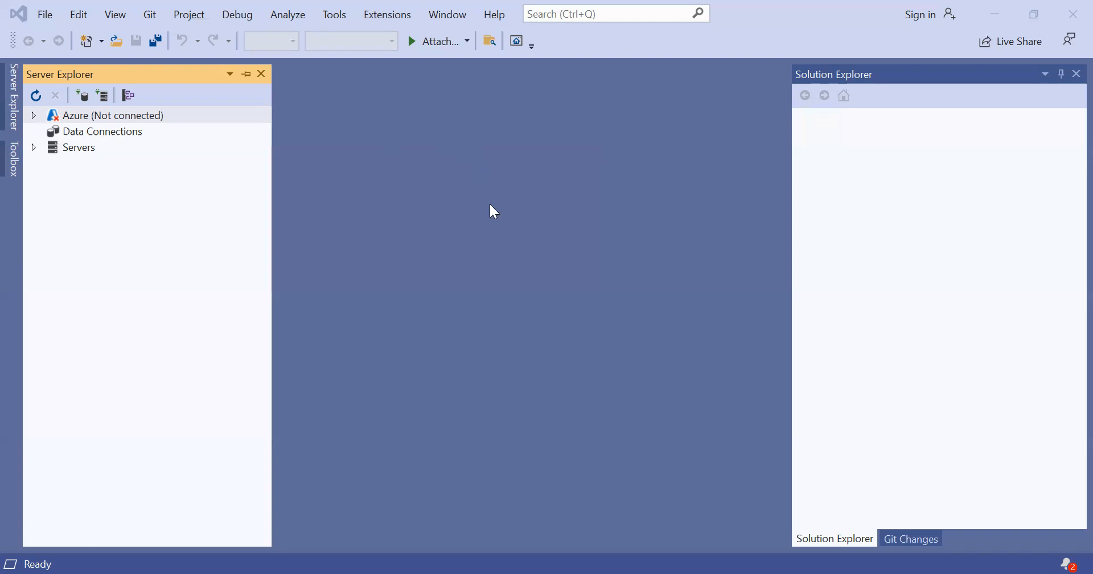
Set the Server Explorer and Solution Explorer windows to auto-hide so the work area is clear.
{"action": "left_click", "coordinate": [246, 76]}
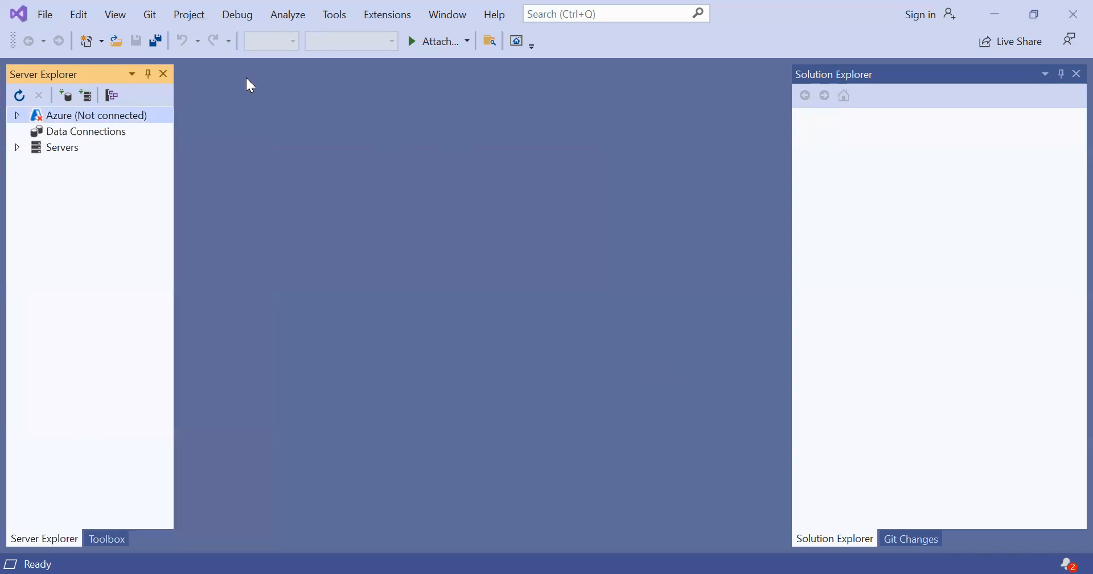
{"action": "left_click", "coordinate": [148, 74]}
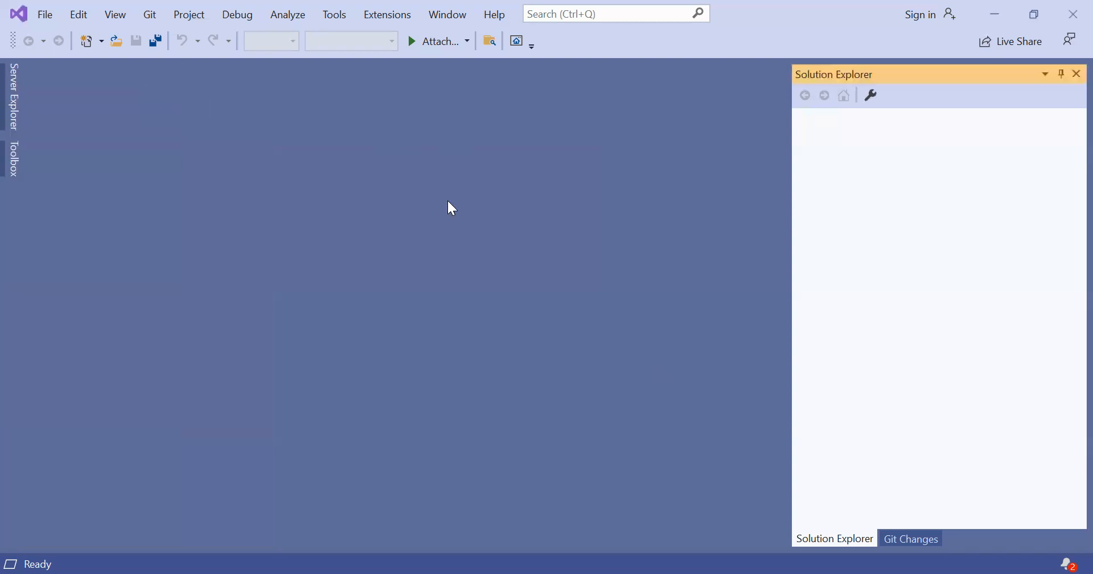
{"action": "left_click", "coordinate": [1060, 71]}
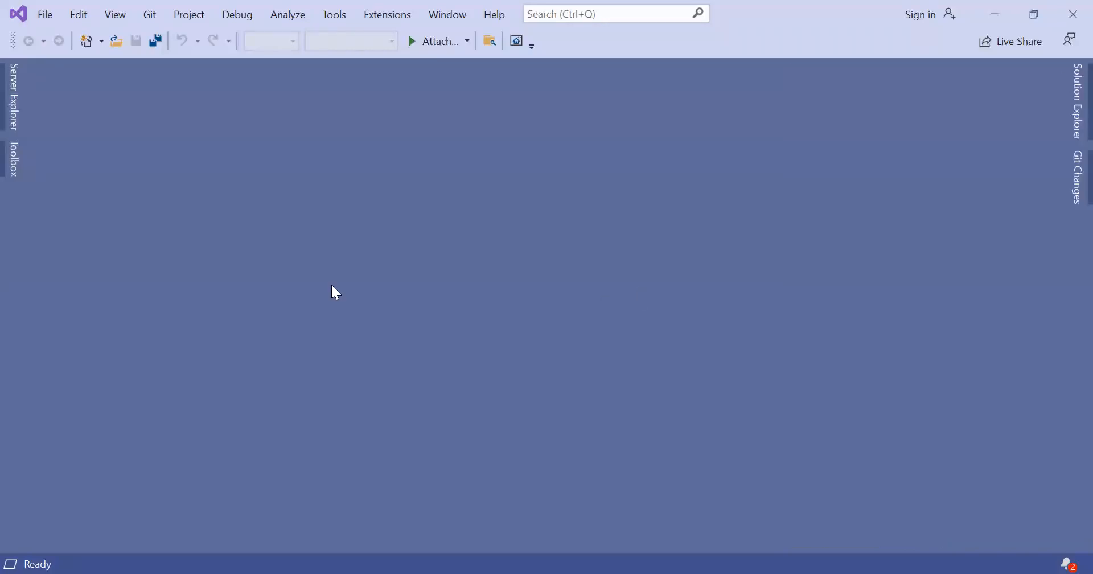
Start creating a new project to bring up the list of project templates.
{"action": "left_click", "coordinate": [44, 15]}
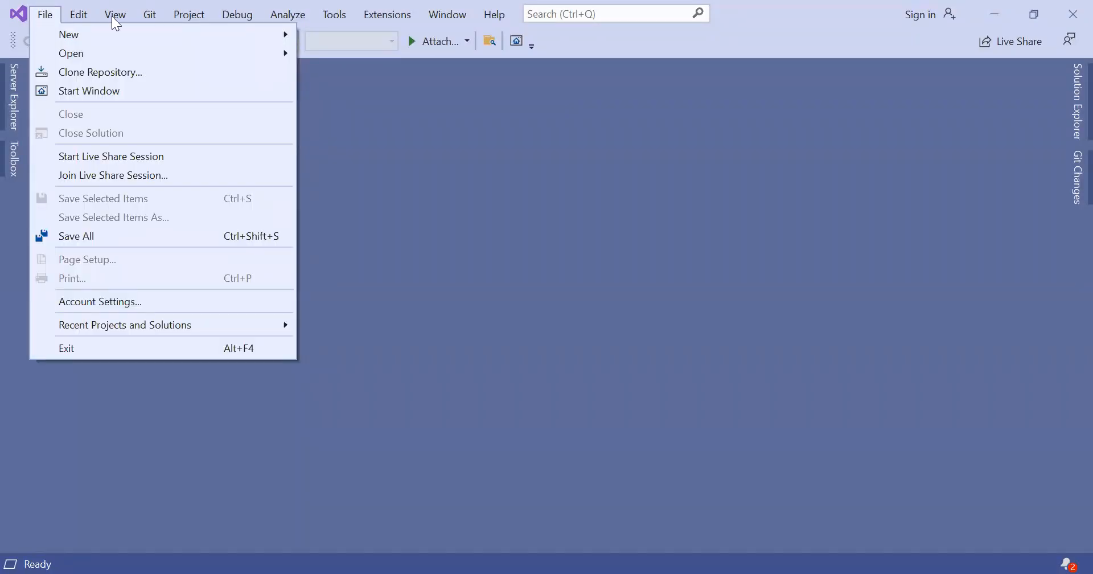
{"action": "left_click", "coordinate": [48, 17]}
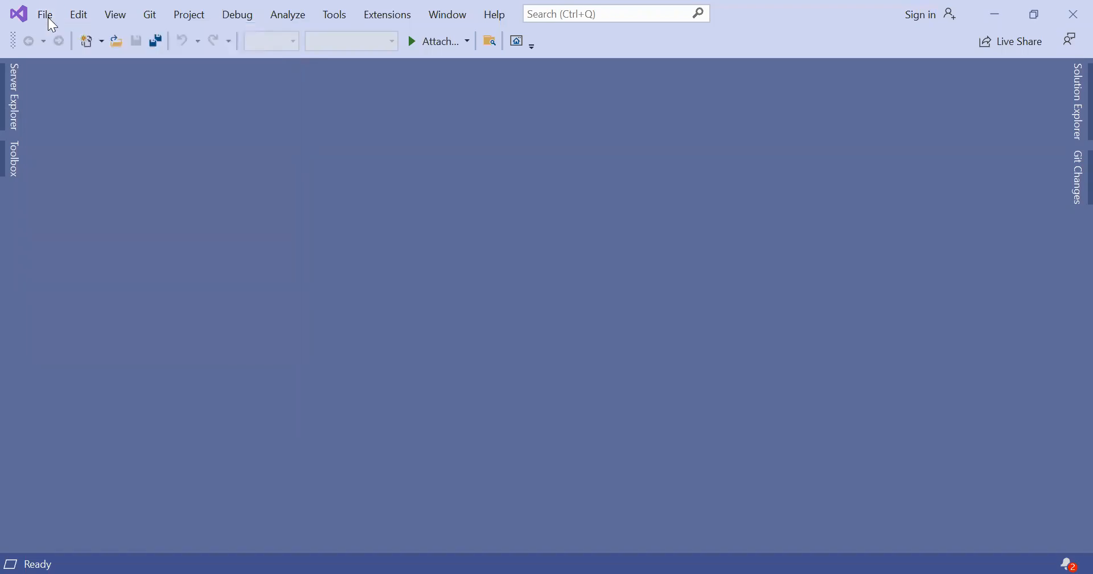
{"action": "left_click", "coordinate": [51, 23]}
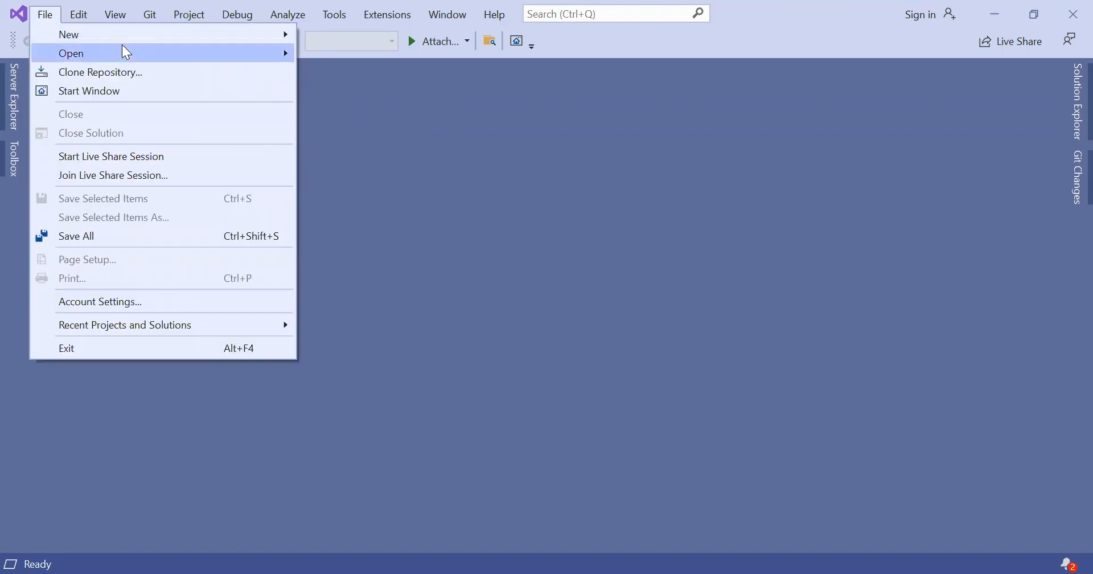
{"action": "mouse_move", "coordinate": [225, 37]}
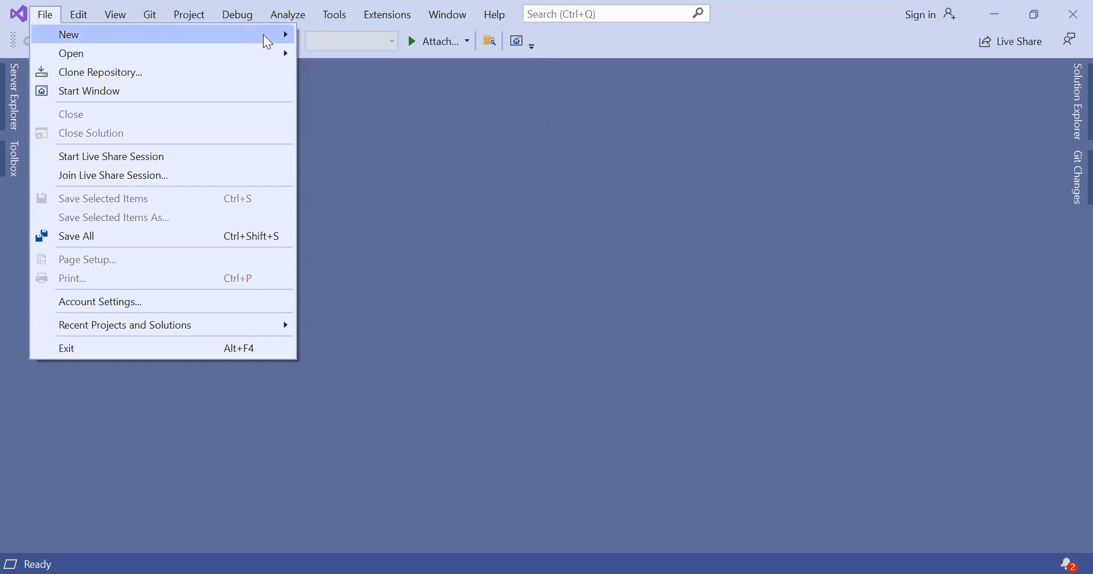
{"action": "mouse_move", "coordinate": [263, 35]}
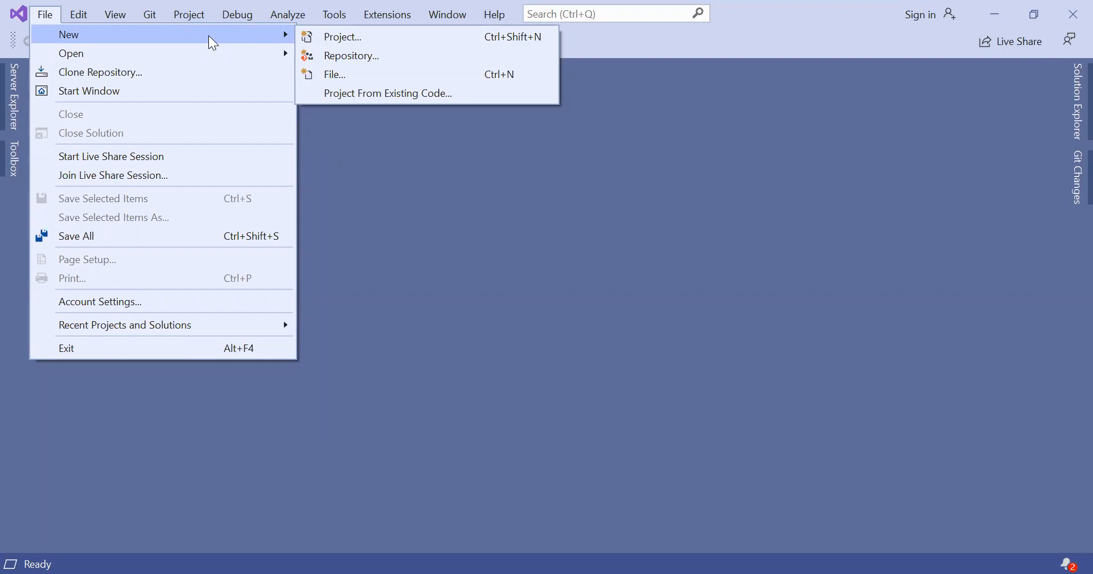
{"action": "left_click", "coordinate": [319, 37]}
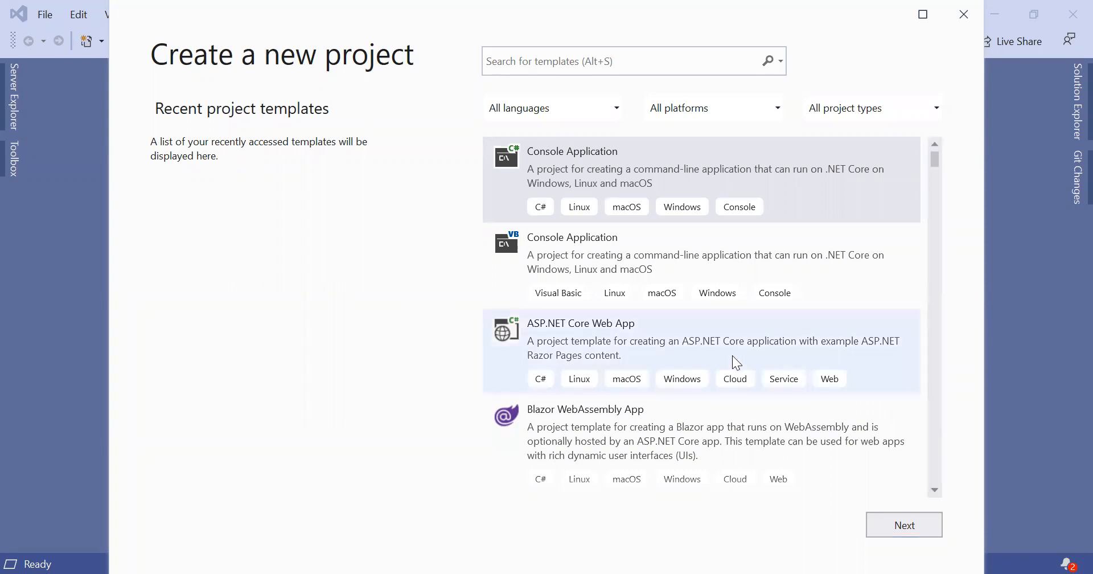
Look through the available project templates, from the console applications to the ASP.NET Core and Blazor entries.
{"action": "scroll", "coordinate": [734, 360], "scroll_direction": "down", "scroll_amount": 3}
{"action": "scroll", "coordinate": [734, 359], "scroll_direction": "down", "scroll_amount": 13}
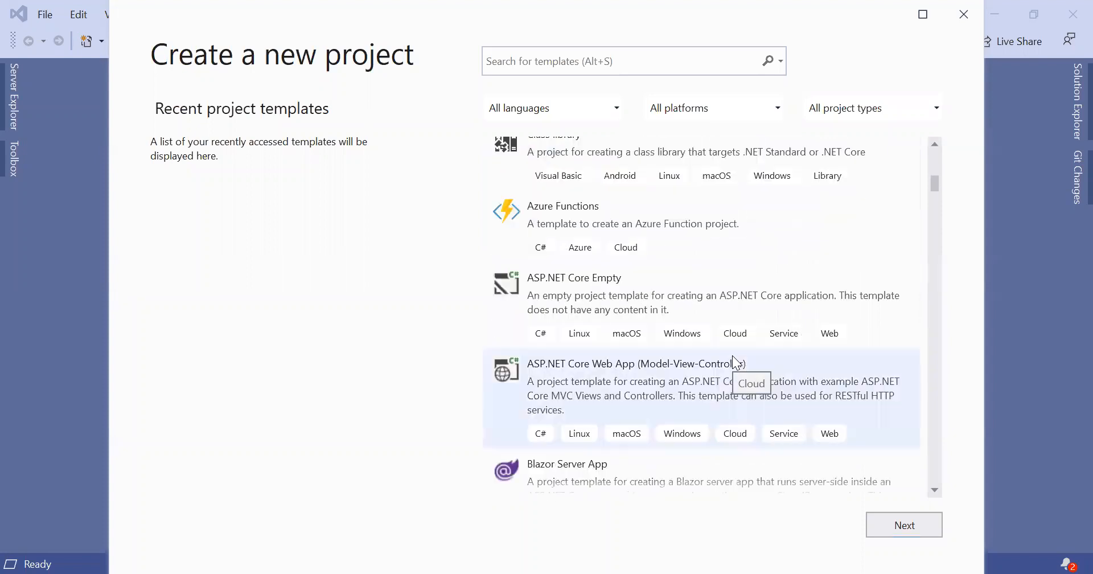
{"action": "scroll", "coordinate": [734, 359], "scroll_direction": "up", "scroll_amount": 12}
{"action": "scroll", "coordinate": [732, 355], "scroll_direction": "up", "scroll_amount": 4}
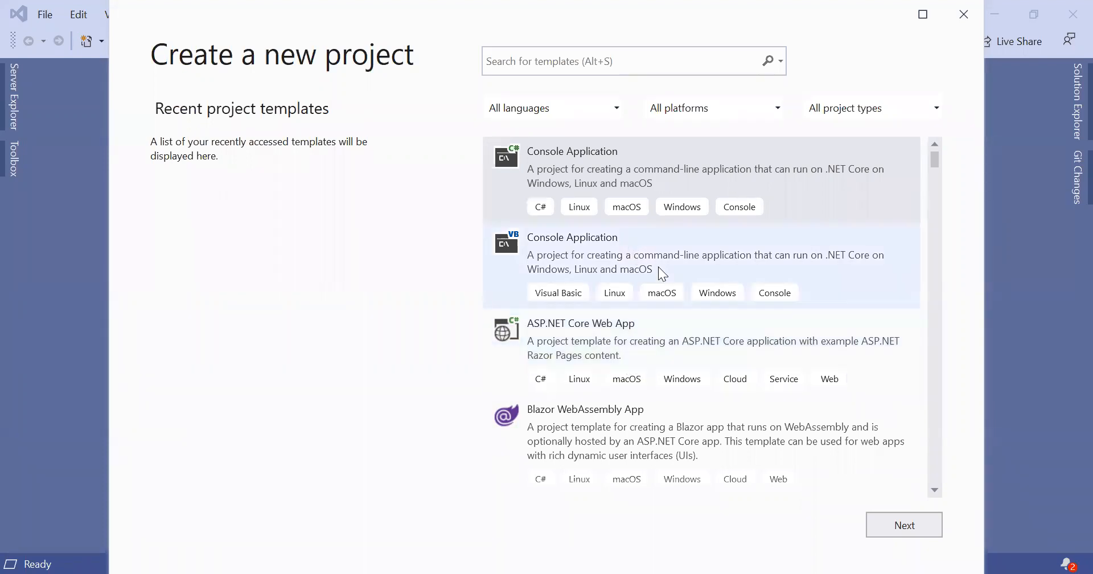
{"action": "scroll", "coordinate": [659, 268], "scroll_direction": "down", "scroll_amount": 1}
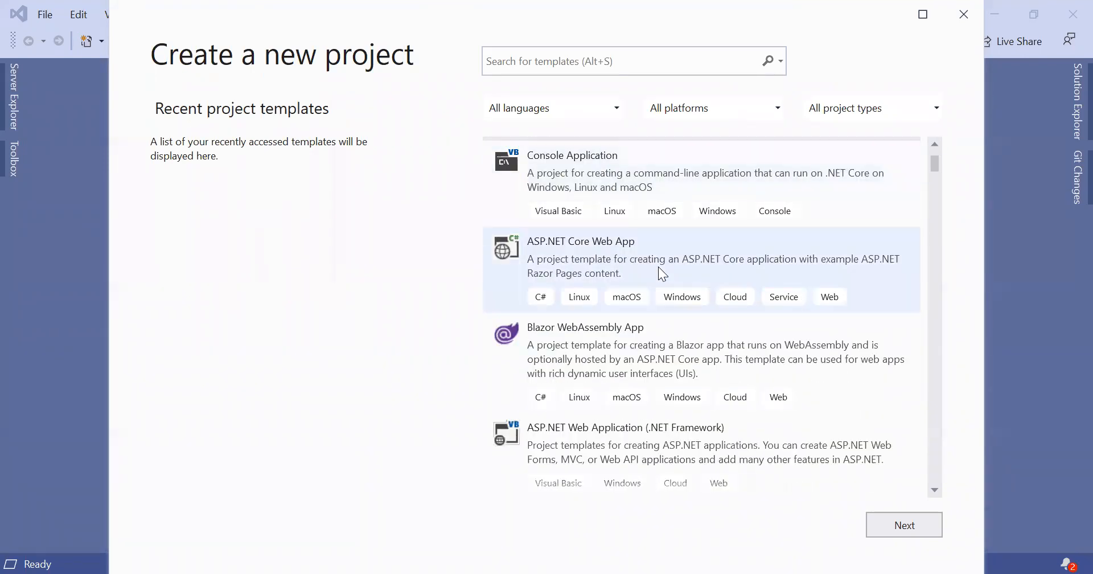
{"action": "scroll", "coordinate": [659, 268], "scroll_direction": "down", "scroll_amount": 1}
{"action": "scroll", "coordinate": [662, 274], "scroll_direction": "down", "scroll_amount": 1}
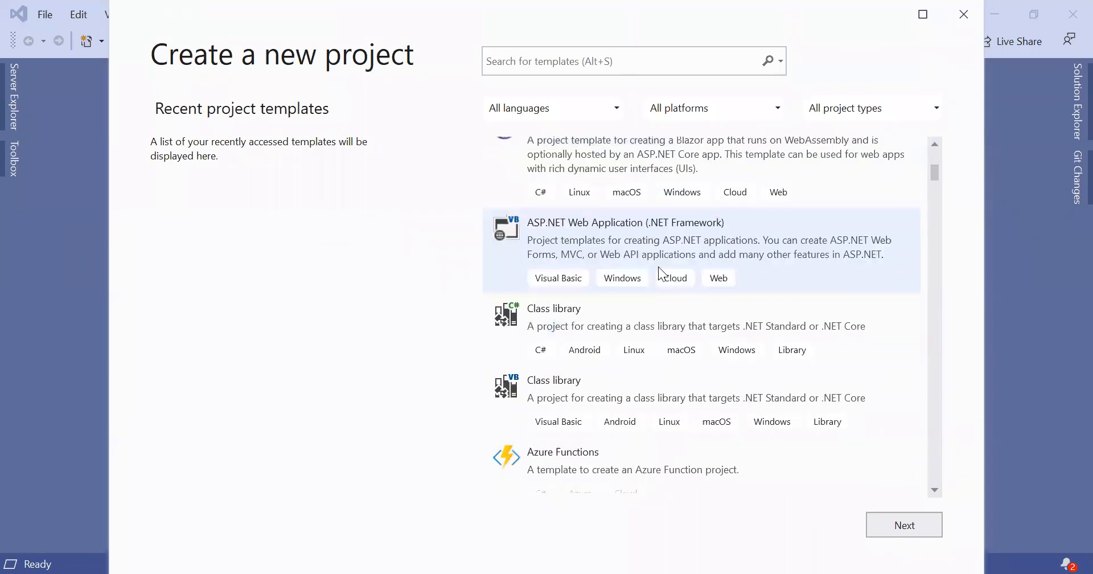
{"action": "scroll", "coordinate": [661, 274], "scroll_direction": "down", "scroll_amount": 5}
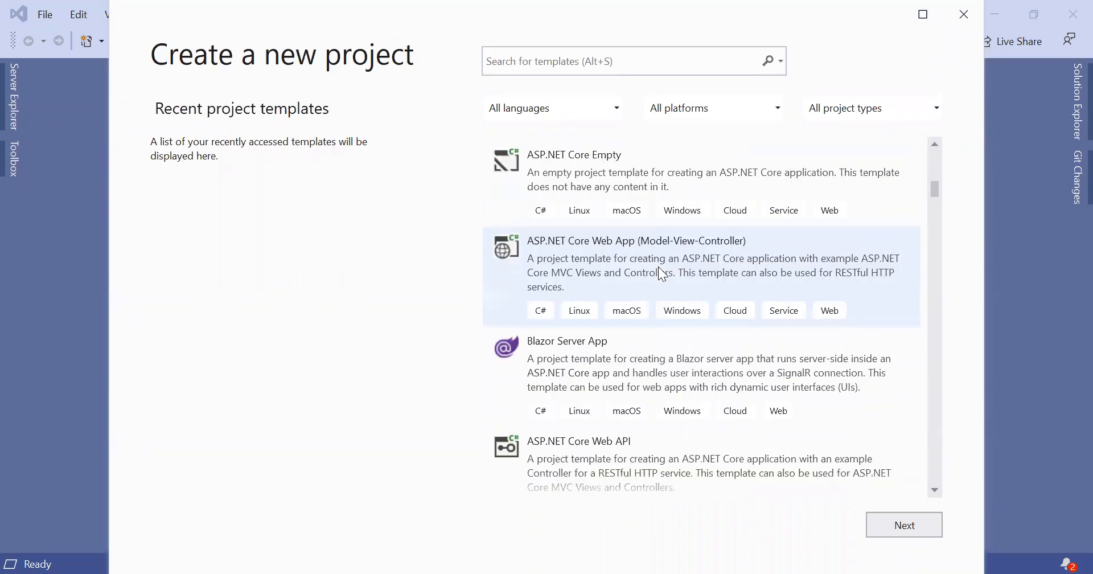
{"action": "scroll", "coordinate": [662, 274], "scroll_direction": "down", "scroll_amount": 2}
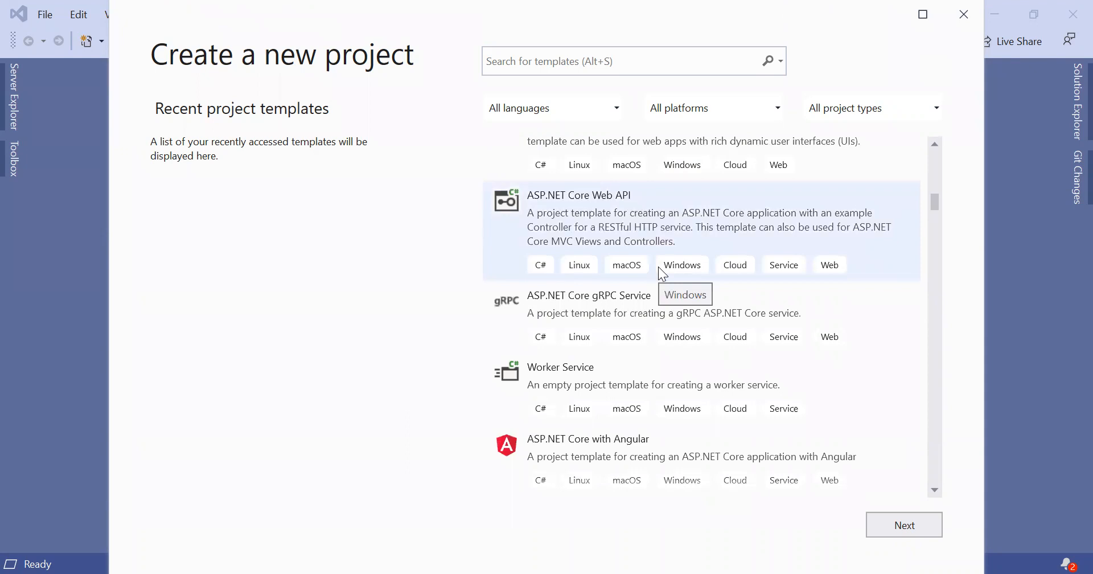
{"action": "scroll", "coordinate": [662, 274], "scroll_direction": "up", "scroll_amount": 8}
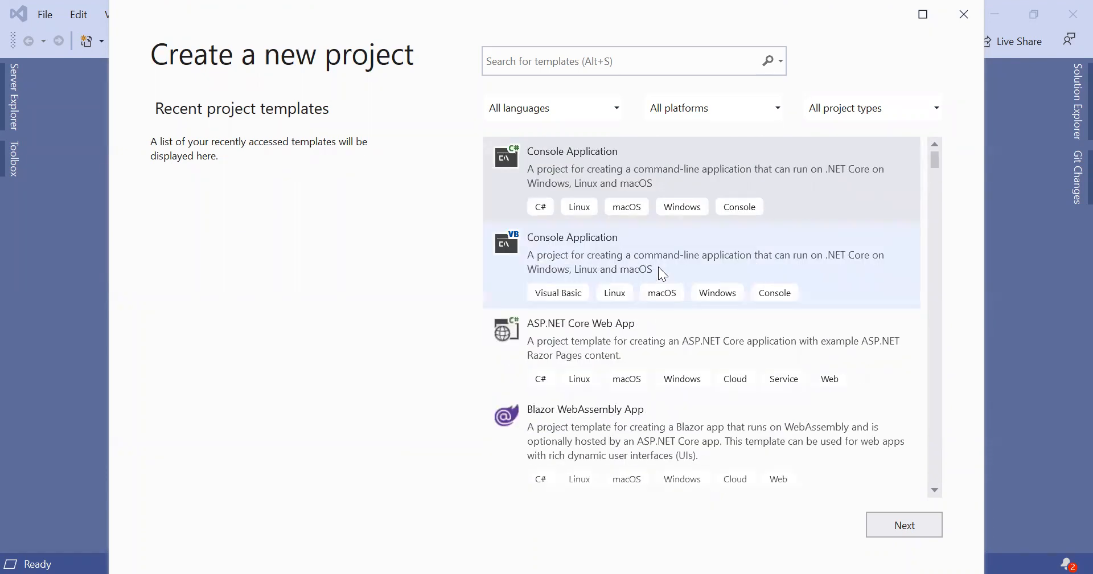
{"action": "scroll", "coordinate": [658, 268], "scroll_direction": "down", "scroll_amount": 5}
{"action": "scroll", "coordinate": [659, 267], "scroll_direction": "down", "scroll_amount": 7}
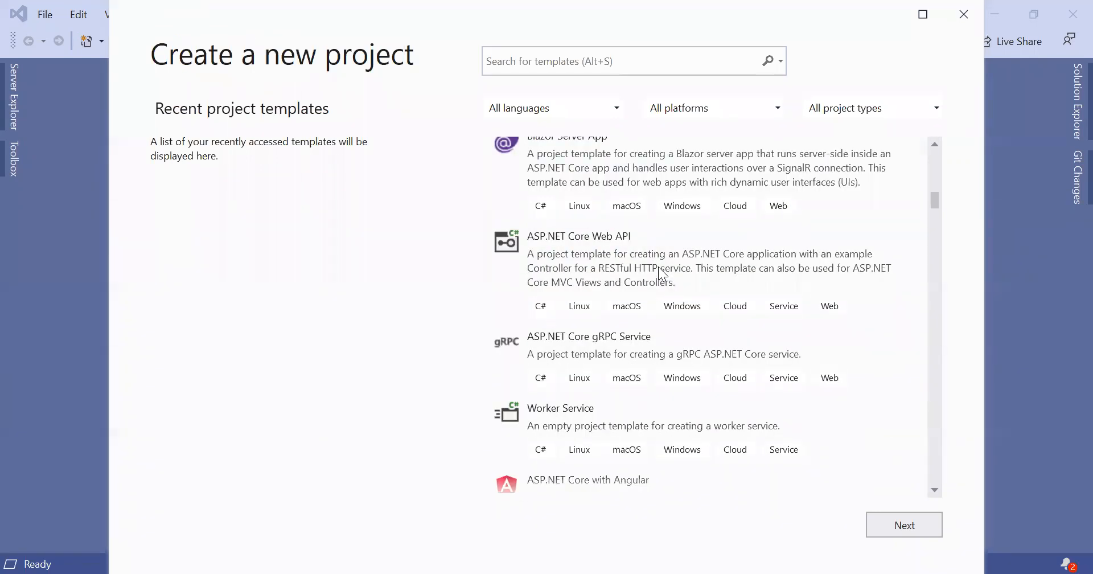
{"action": "scroll", "coordinate": [661, 273], "scroll_direction": "down", "scroll_amount": 4}
{"action": "scroll", "coordinate": [658, 267], "scroll_direction": "up", "scroll_amount": 15}
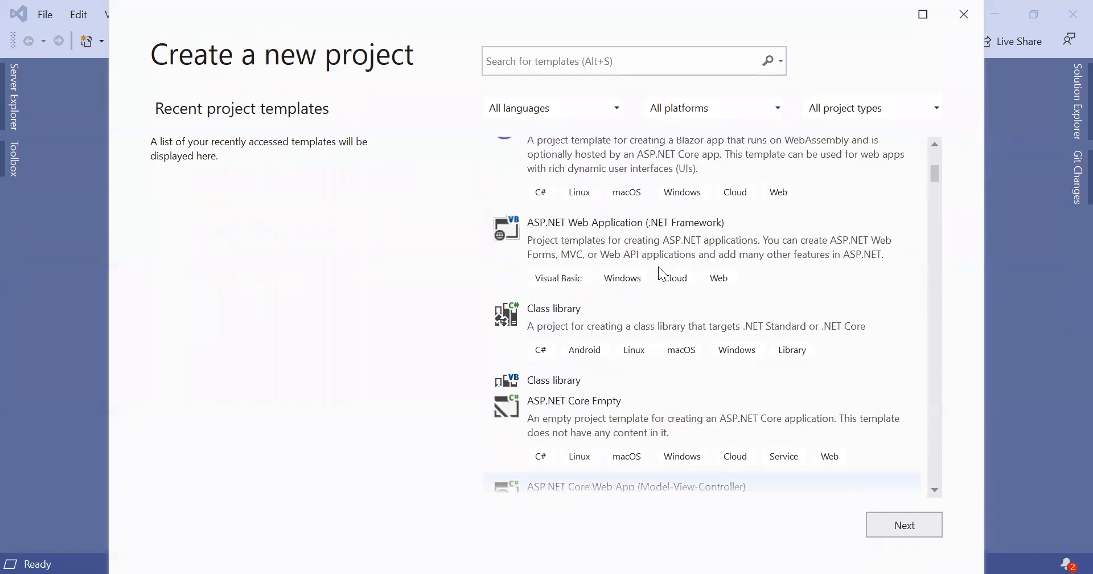
Search the project templates for "integr" and proceed with the Integration Services Project template.
{"action": "left_click", "coordinate": [662, 60]}
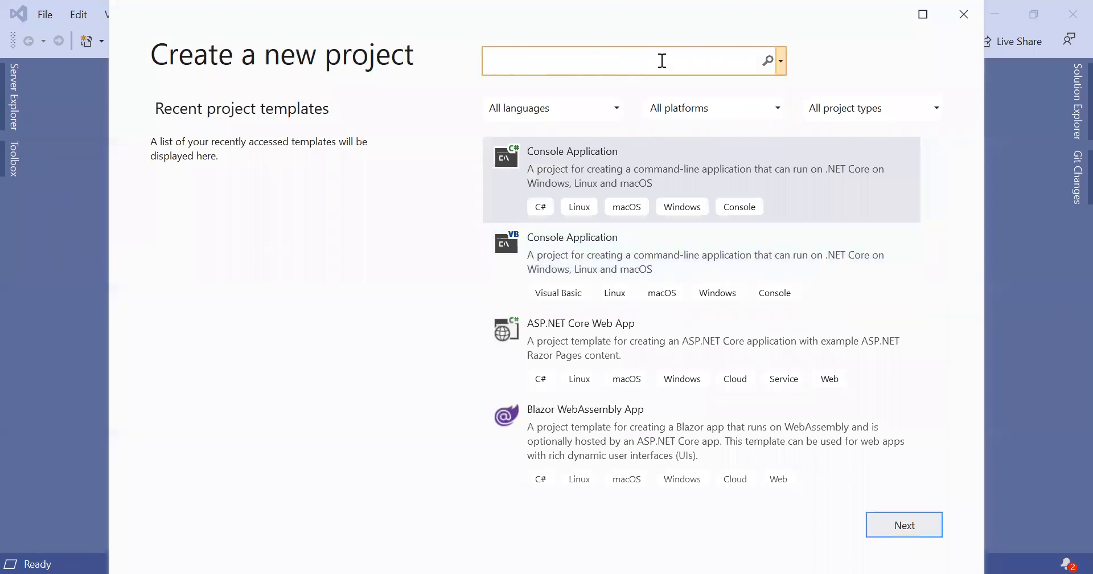
{"action": "type", "text": "inter"}
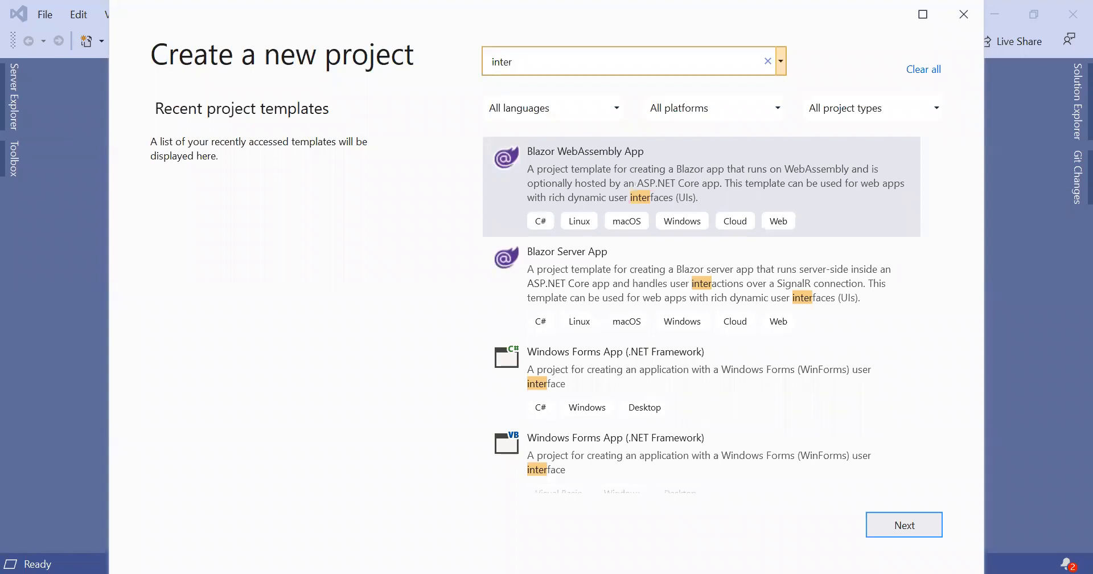
{"action": "key", "text": "BackSpace"}
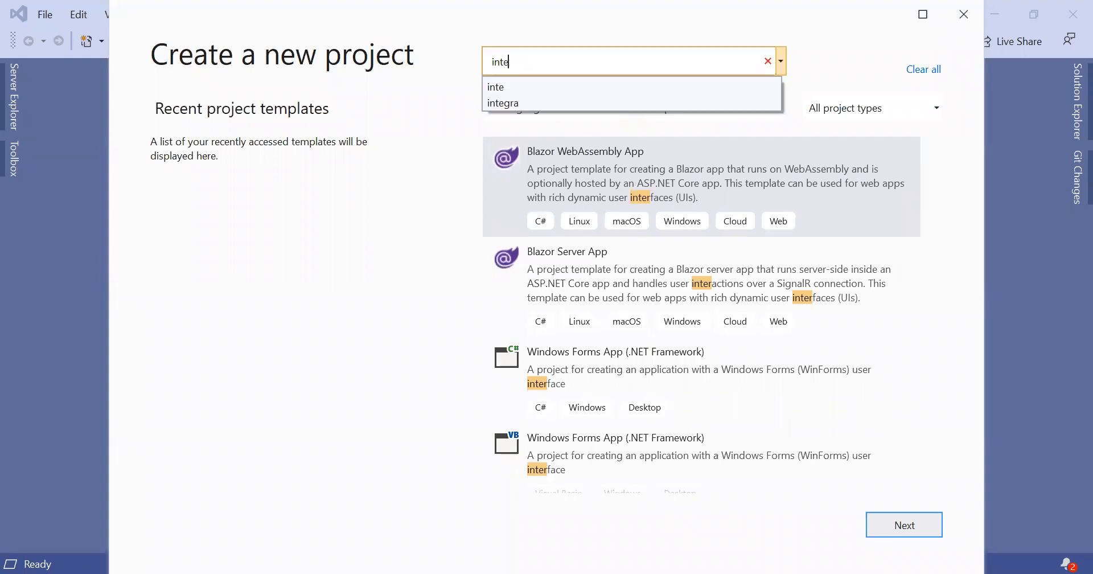
{"action": "type", "text": "gr"}
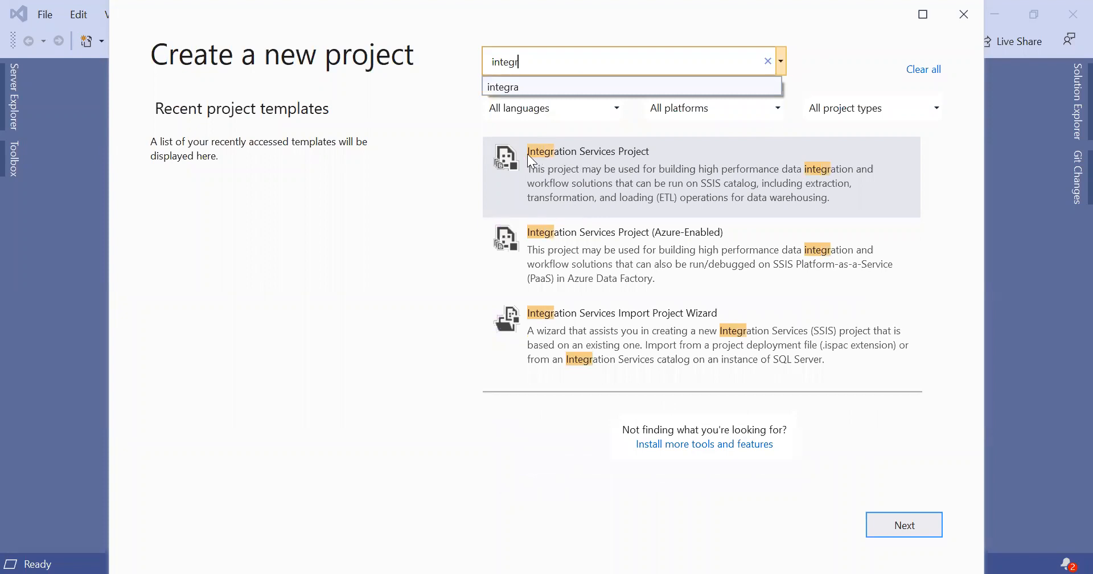
{"action": "left_click", "coordinate": [651, 167]}
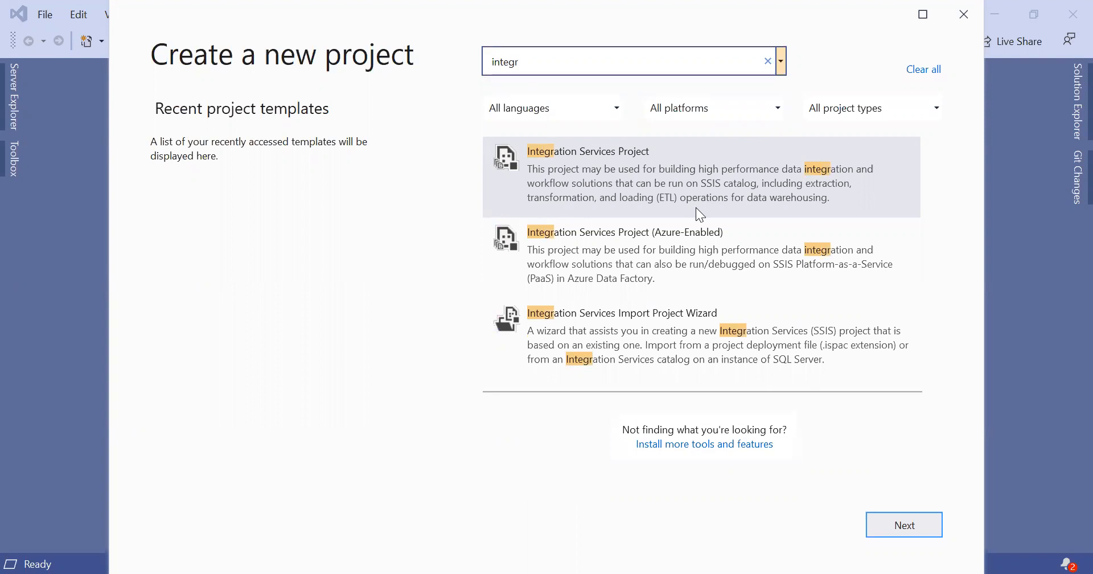
{"action": "left_click", "coordinate": [709, 174]}
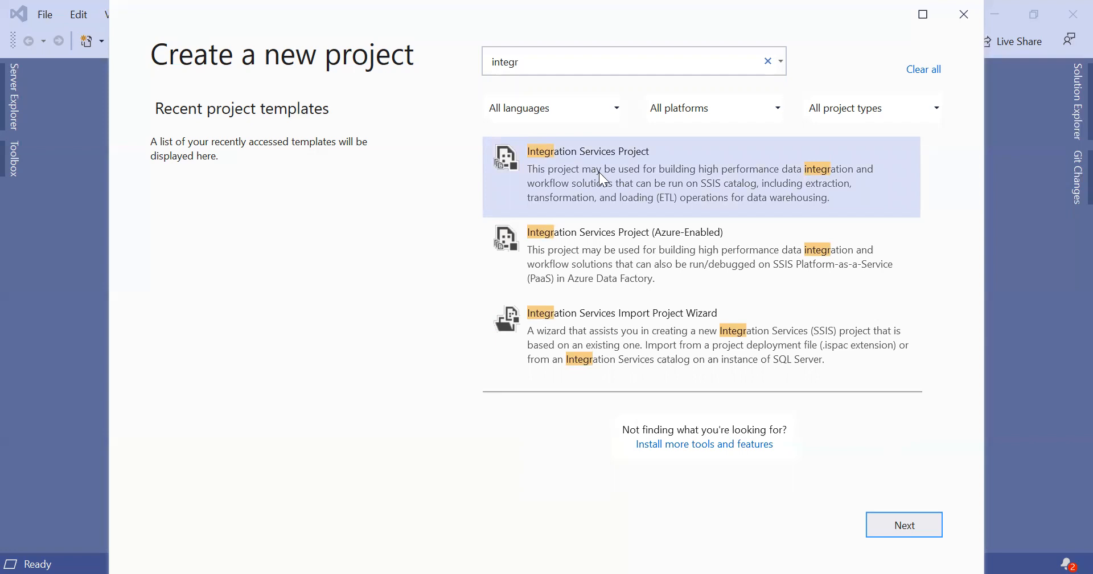
{"action": "left_click", "coordinate": [894, 519]}
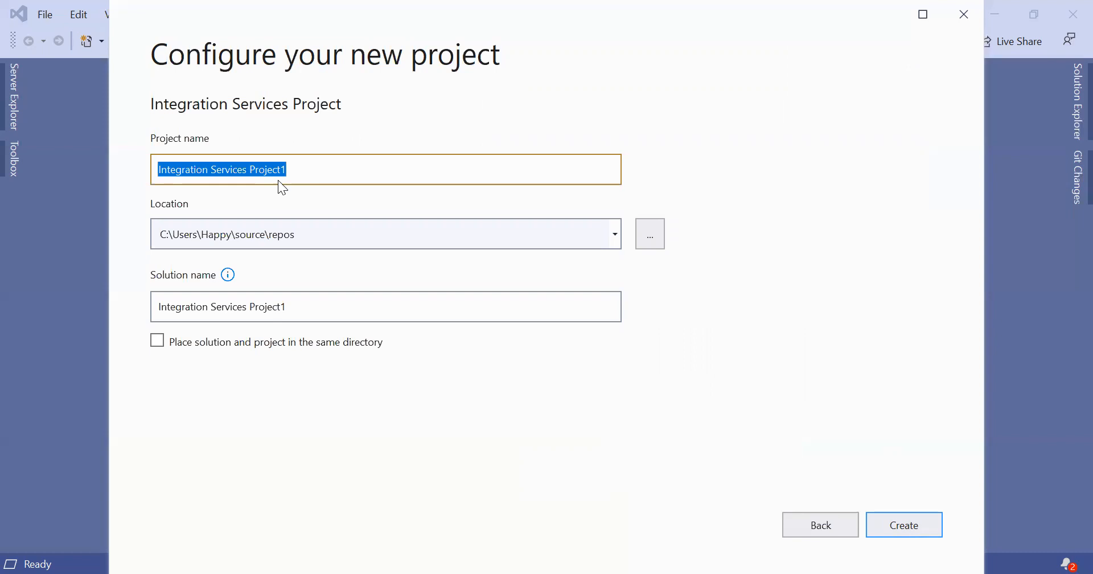
Name the new Integration Services project Demo, with a capital D.
{"action": "type", "text": "demo"}
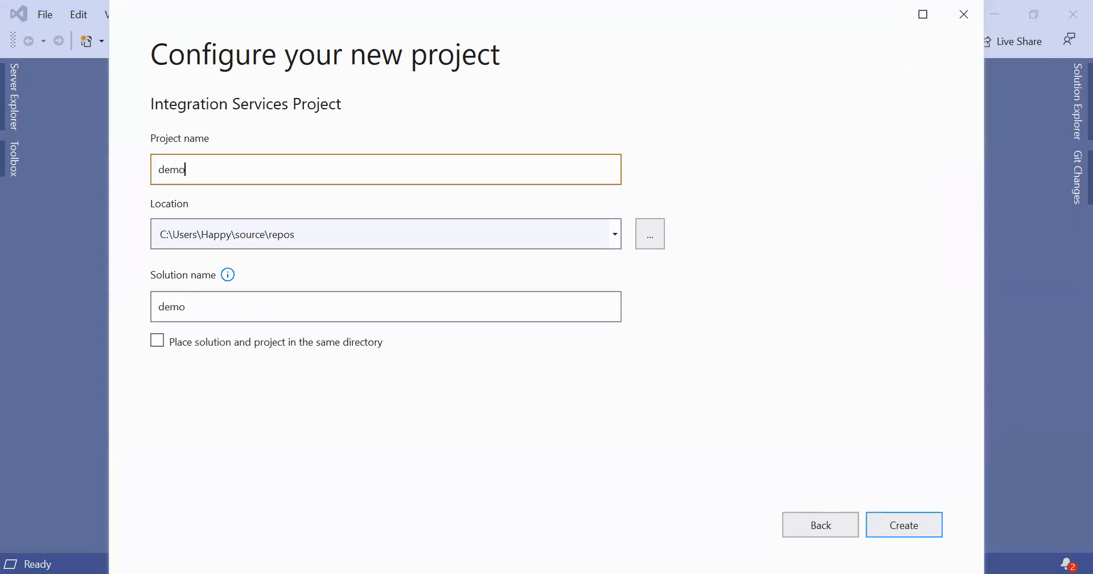
{"action": "key", "text": "BackSpace"}
{"action": "key", "text": "BackSpace"}
{"action": "key", "text": "BackSpace"}
{"action": "key", "text": "BackSpace"}
{"action": "type", "text": "Demo"}
Browse for the project location and open the Training sessions folder inside the personal folder on the Desktop.
{"action": "left_click", "coordinate": [161, 234]}
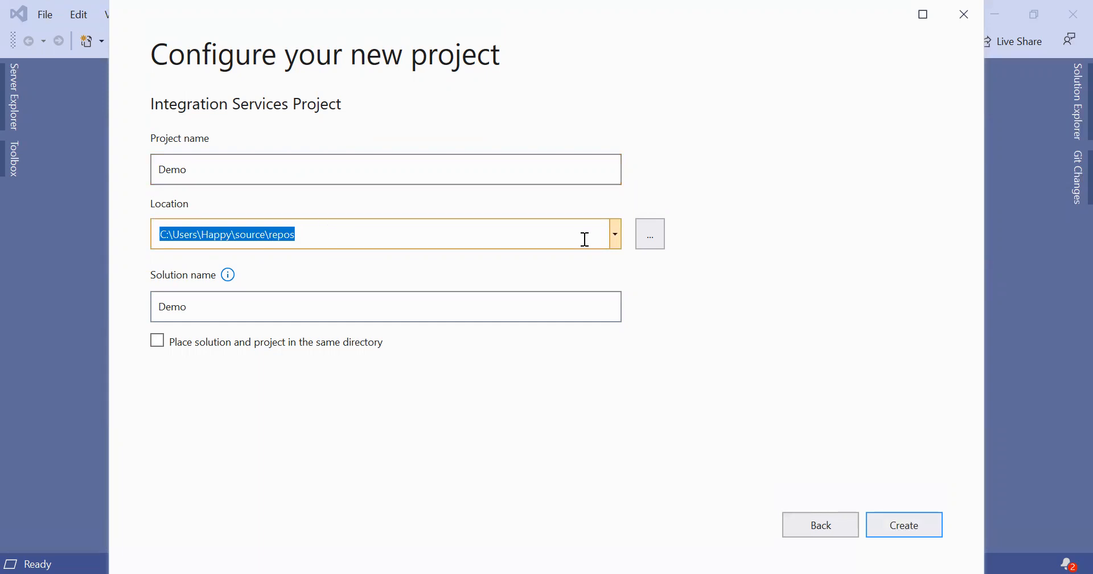
{"action": "left_click", "coordinate": [651, 238]}
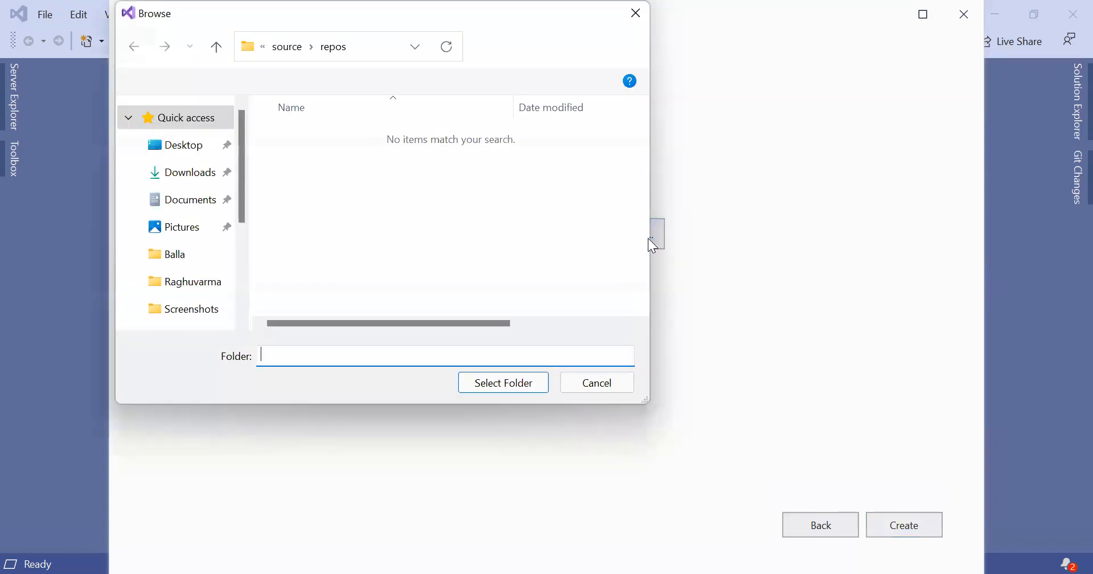
{"action": "left_click", "coordinate": [180, 154]}
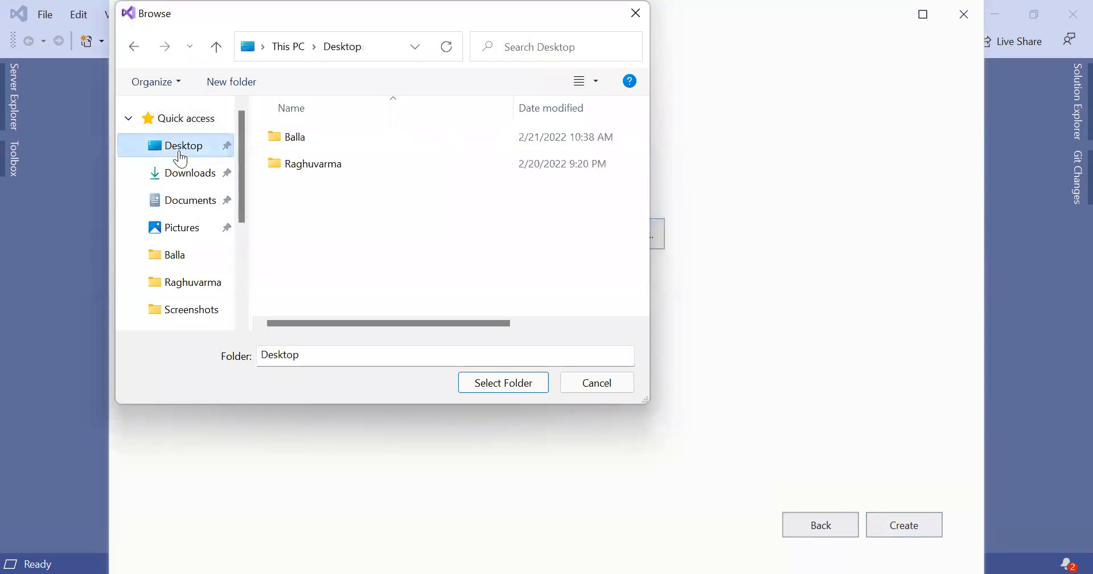
{"action": "double_click", "coordinate": [404, 164]}
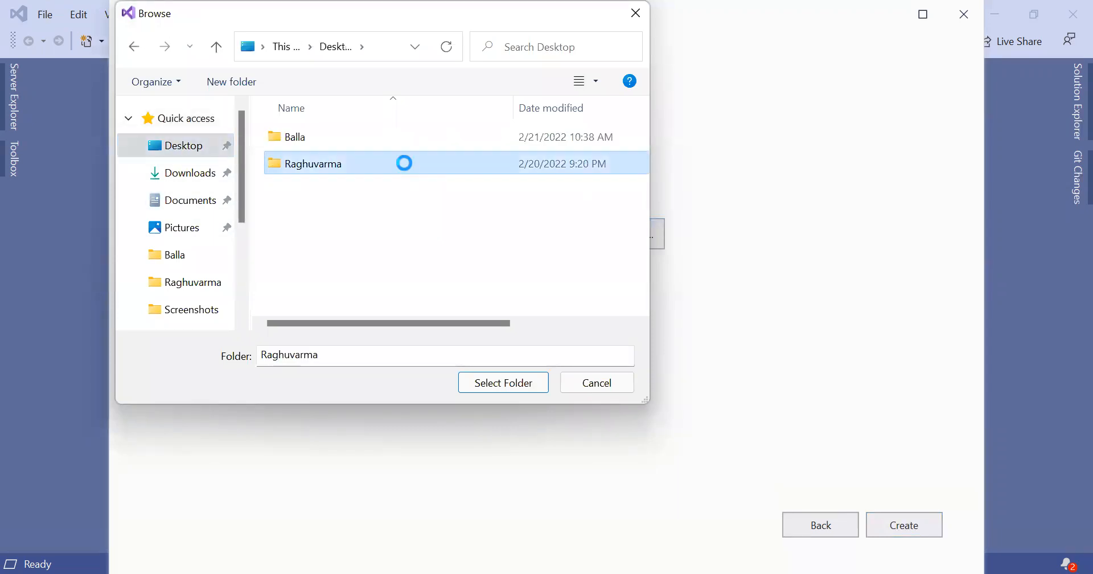
{"action": "double_click", "coordinate": [405, 164]}
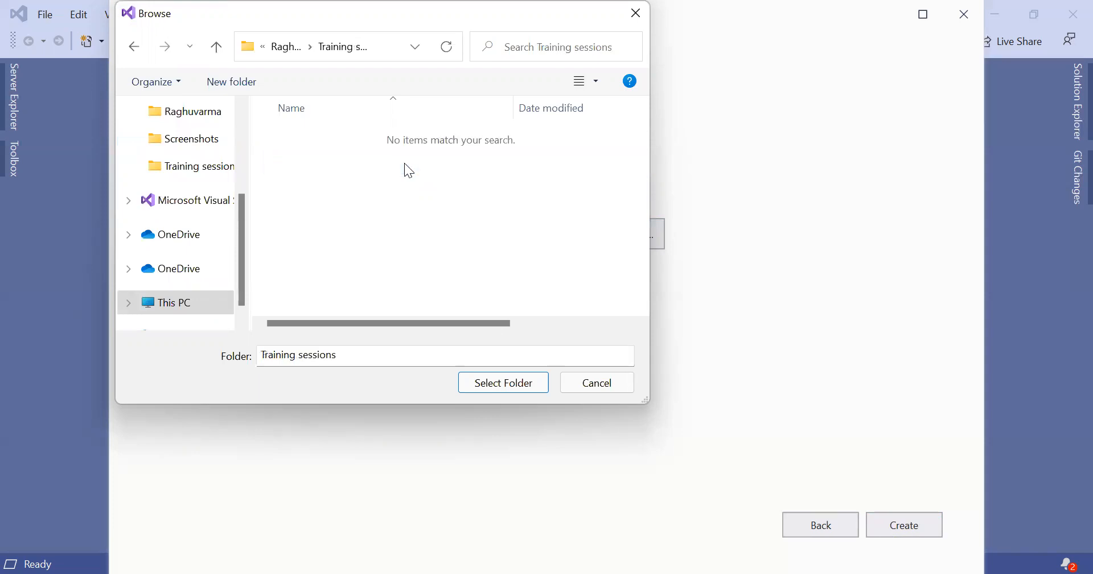
Create a new folder named Projects inside the Training sessions folder.
{"action": "right_click", "coordinate": [430, 269]}
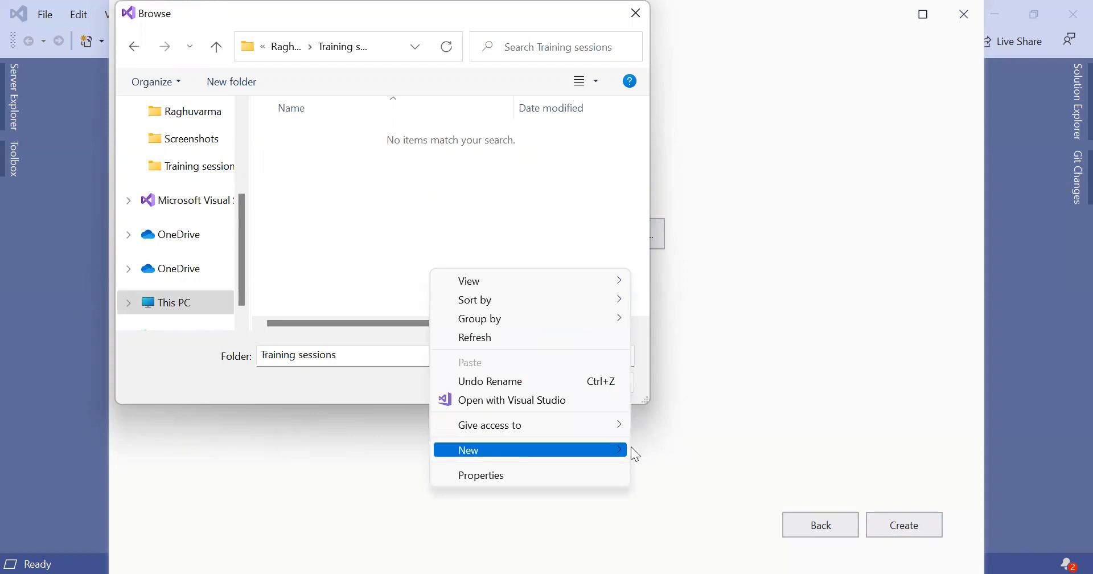
{"action": "mouse_move", "coordinate": [611, 444]}
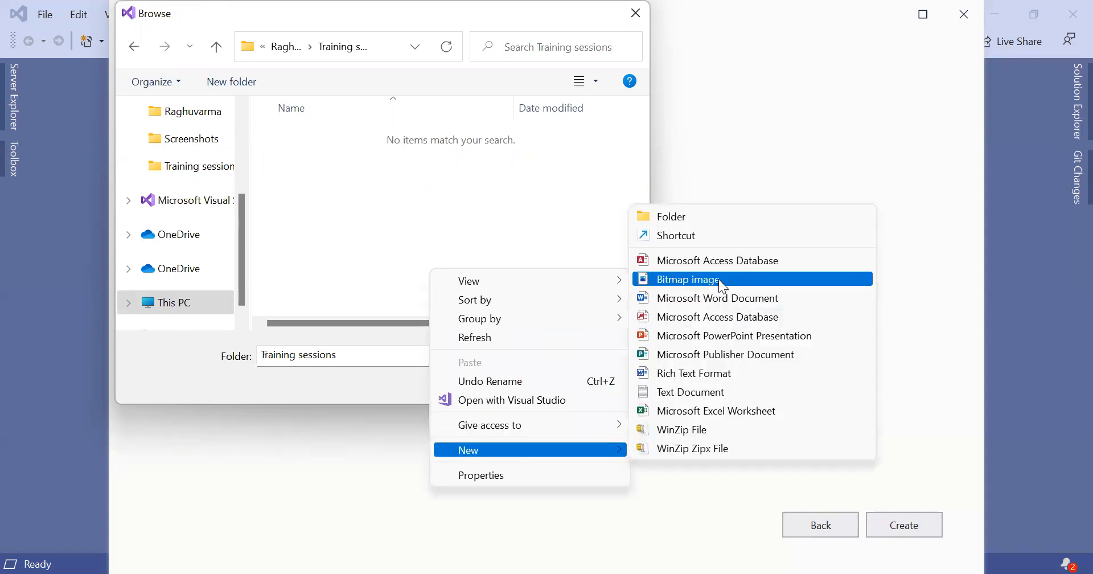
{"action": "left_click", "coordinate": [663, 216]}
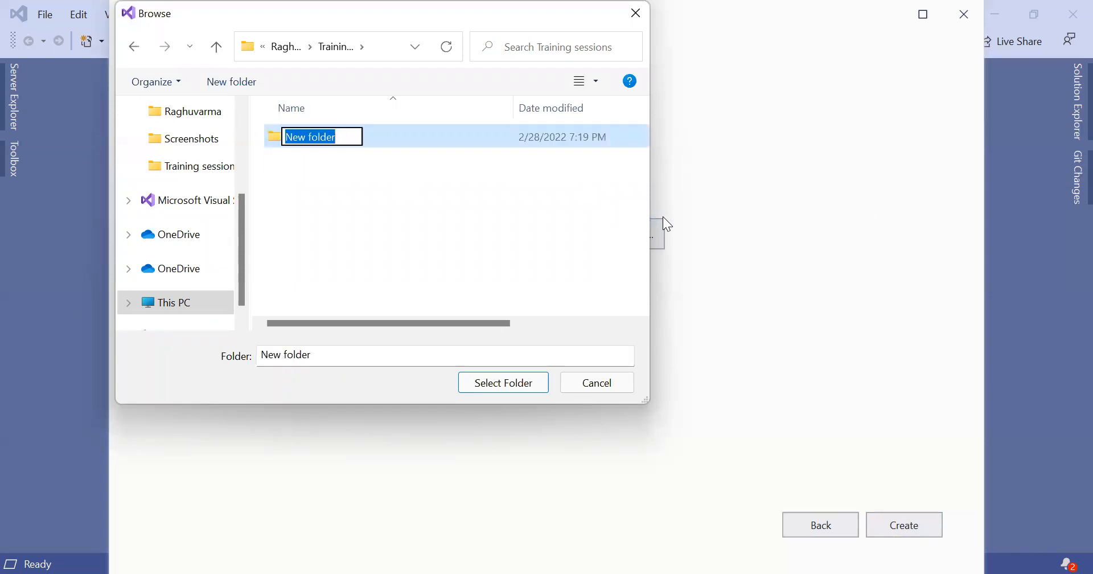
{"action": "type", "text": "Projects"}
{"action": "key", "text": "Return"}
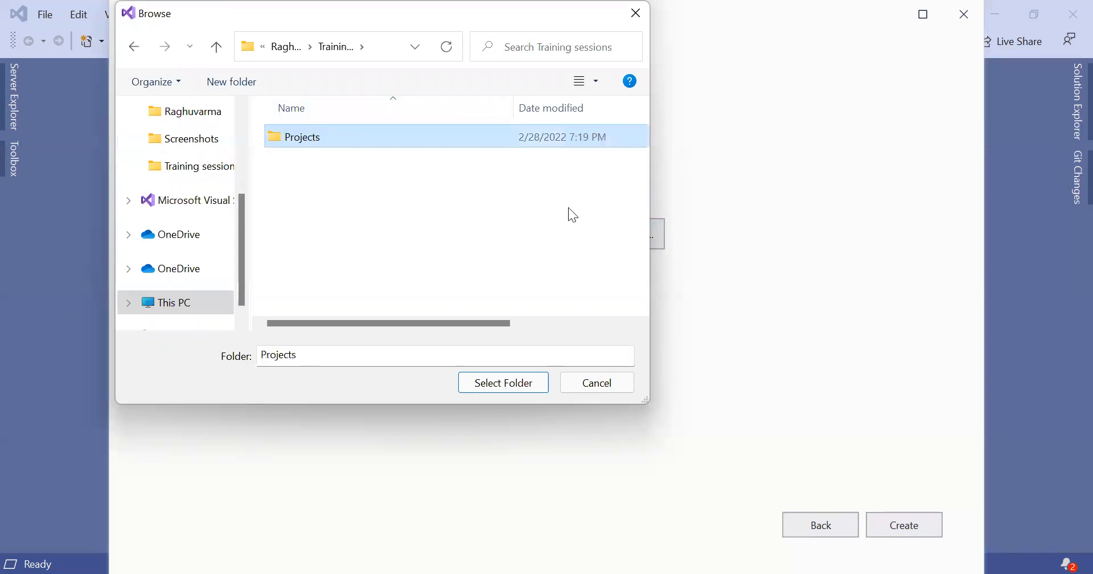
Use the Projects folder inside Training sessions as the new project's location.
{"action": "left_click", "coordinate": [445, 138]}
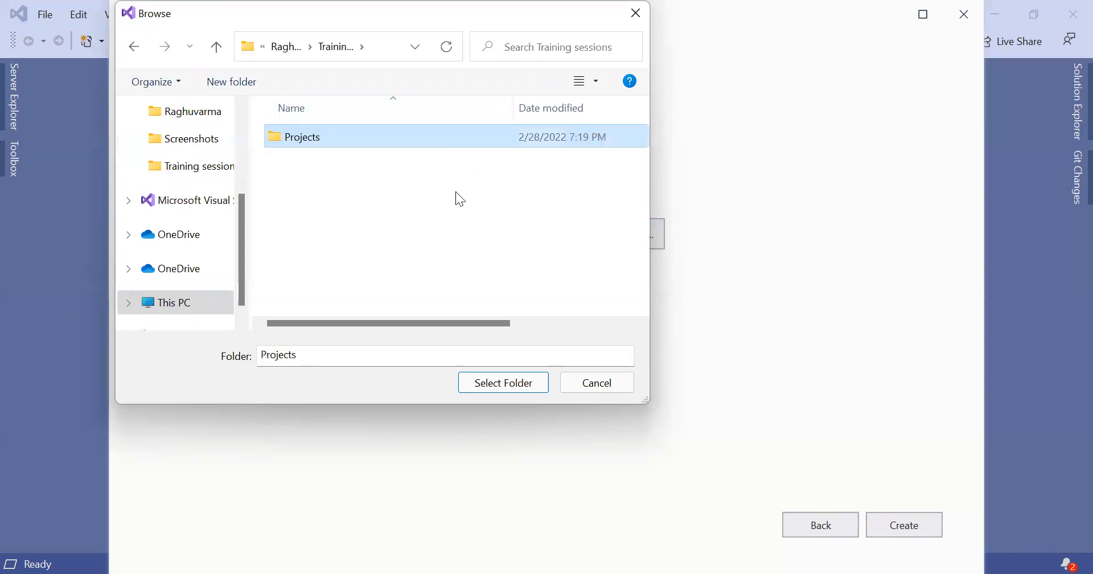
{"action": "left_click", "coordinate": [499, 382]}
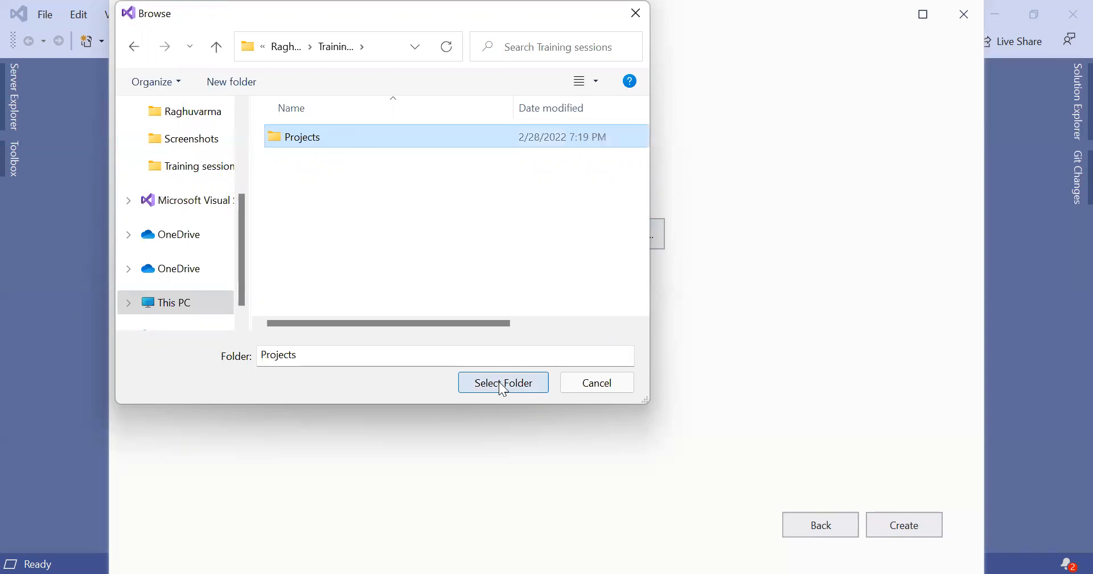
{"action": "left_click", "coordinate": [503, 385]}
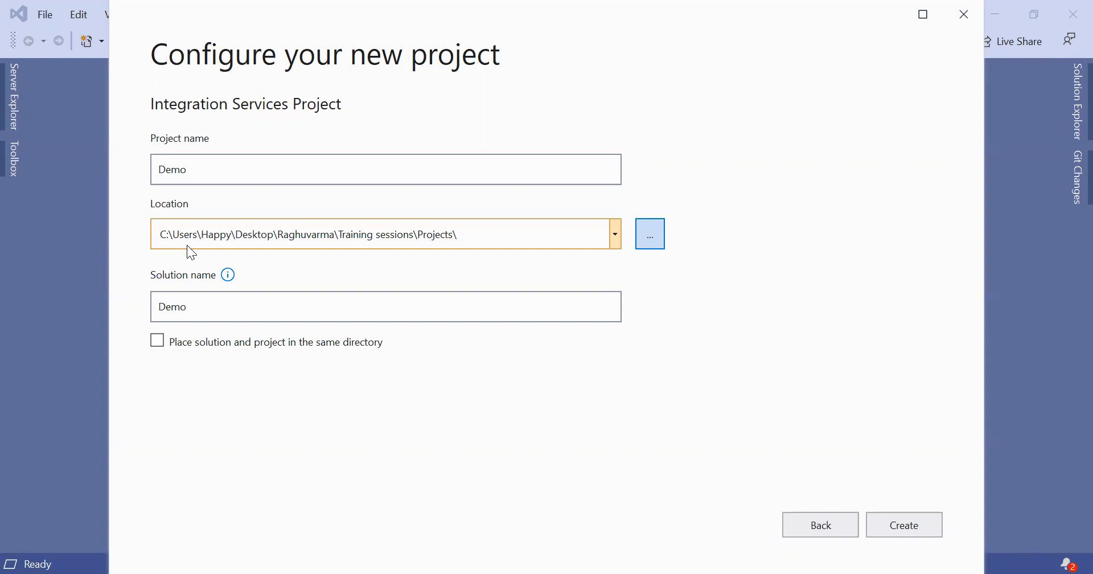
Review the project name and location, and set the solution name to DemoSolution.
{"action": "double_click", "coordinate": [193, 168]}
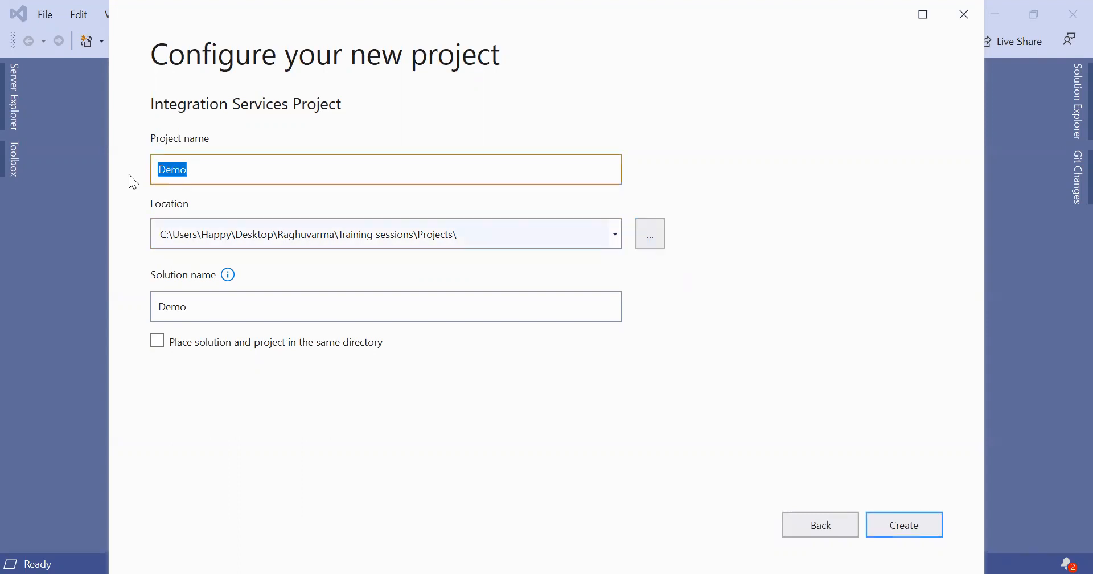
{"action": "left_click", "coordinate": [468, 230]}
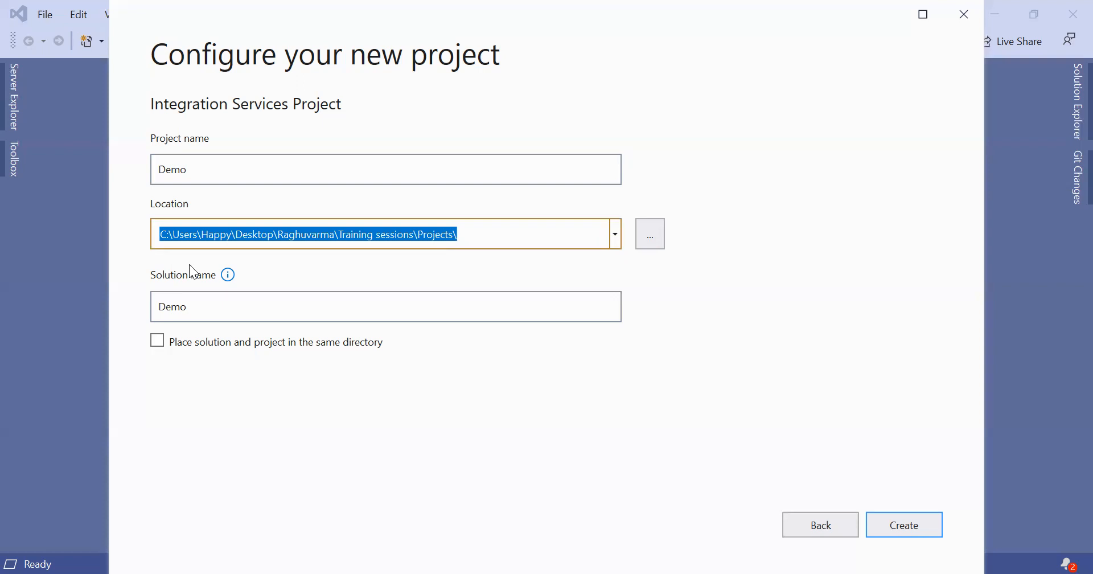
{"action": "left_click", "coordinate": [208, 305]}
{"action": "left_click_drag", "start_coordinate": [208, 304], "coordinate": [150, 312]}
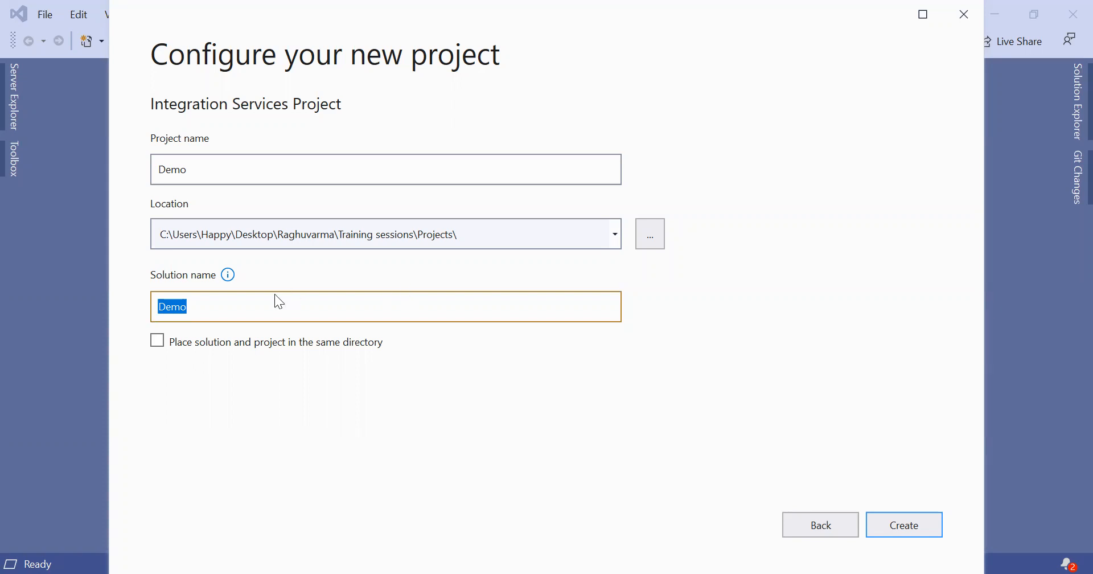
{"action": "left_click", "coordinate": [275, 313]}
{"action": "type", "text": "Solution"}
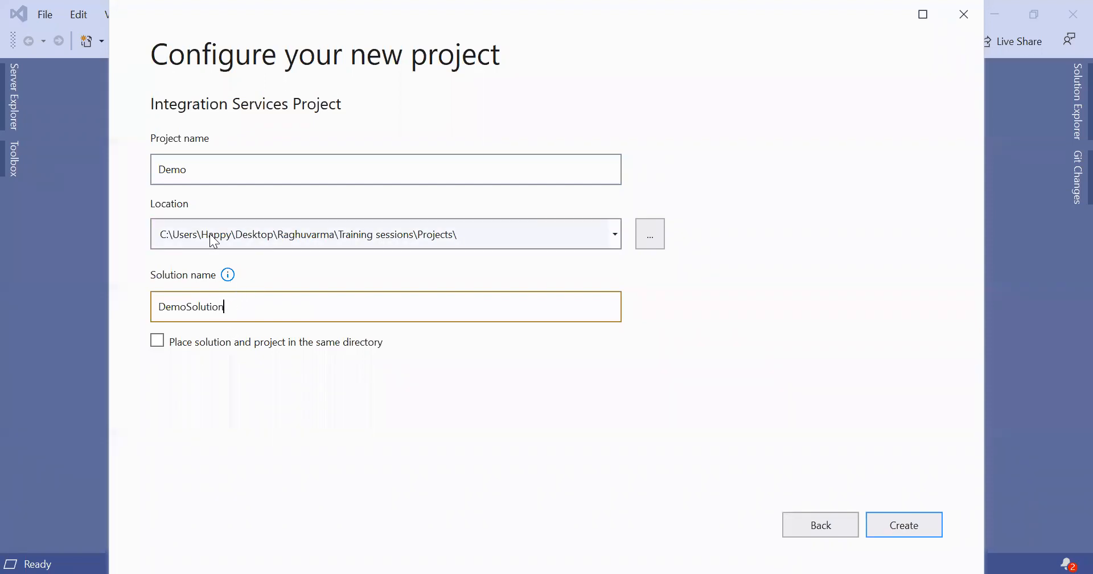
Check the project name Demo and create the Integration Services project.
{"action": "left_click_drag", "start_coordinate": [197, 170], "coordinate": [140, 174]}
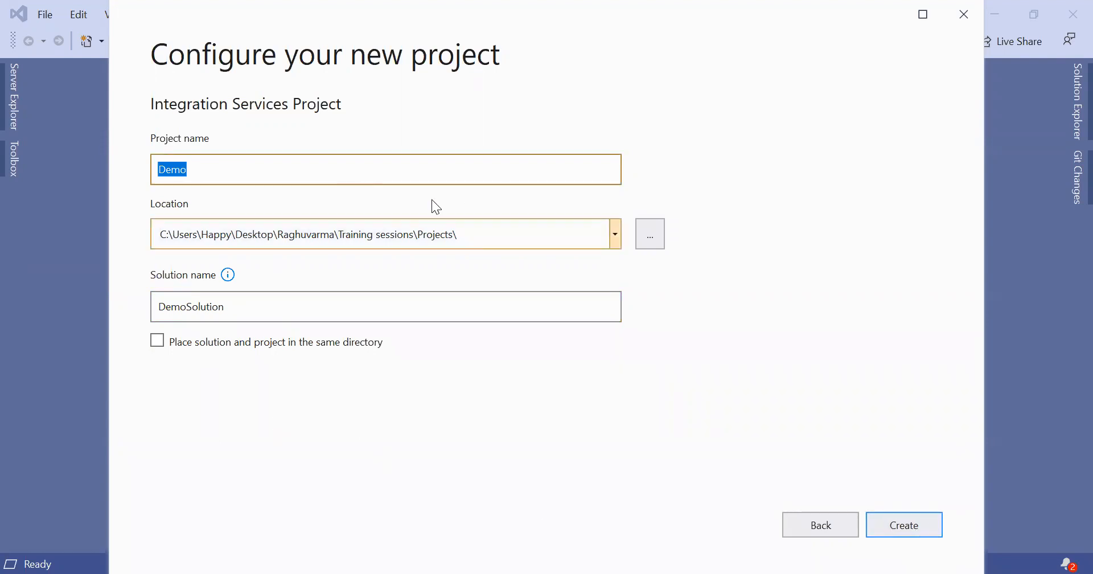
{"action": "left_click", "coordinate": [347, 374]}
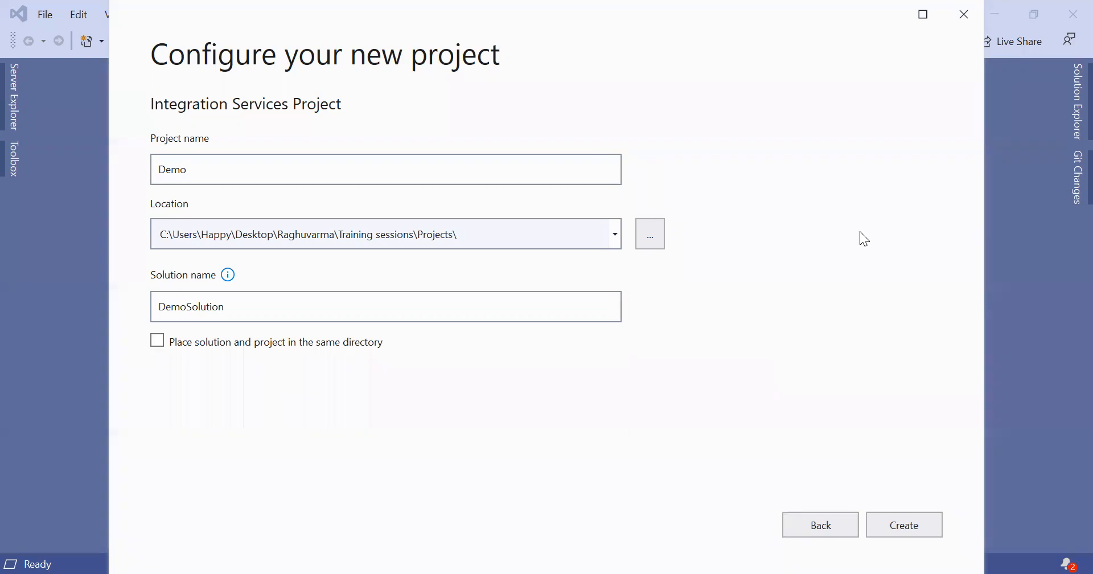
{"action": "left_click", "coordinate": [926, 533]}
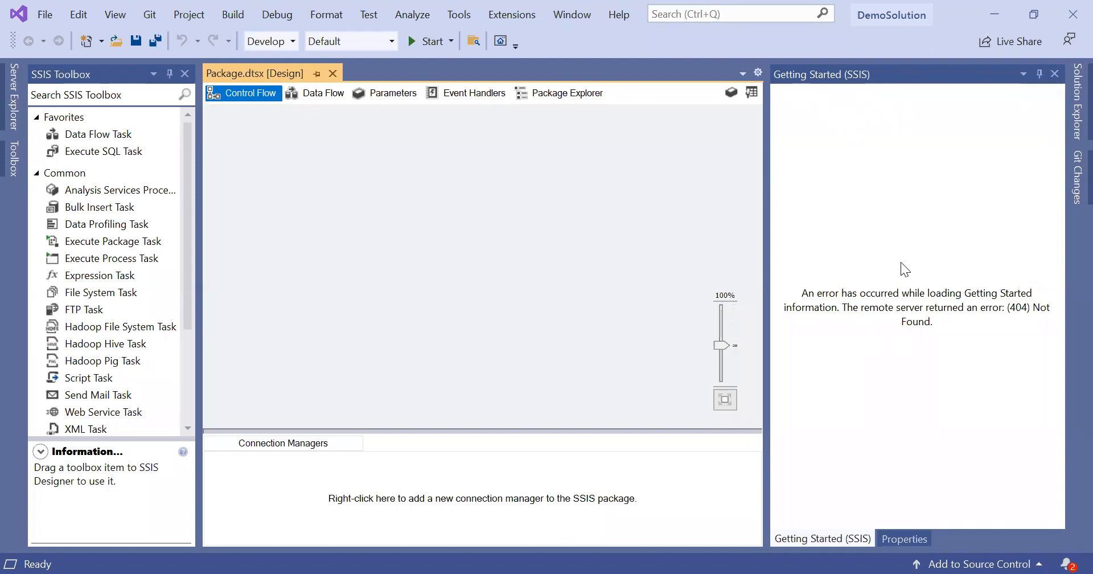
Auto-hide the Getting Started pane and collapse the Package Parts, SSIS Packages and Linked Azure Resources folders in Solution Explorer.
{"action": "left_click", "coordinate": [1038, 74]}
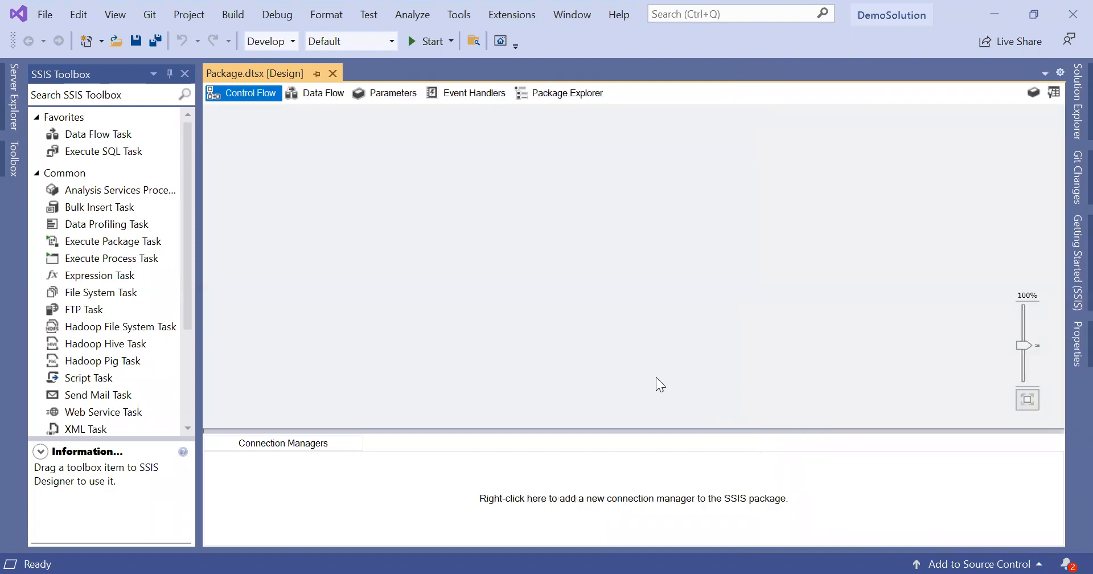
{"action": "left_click", "coordinate": [1066, 116]}
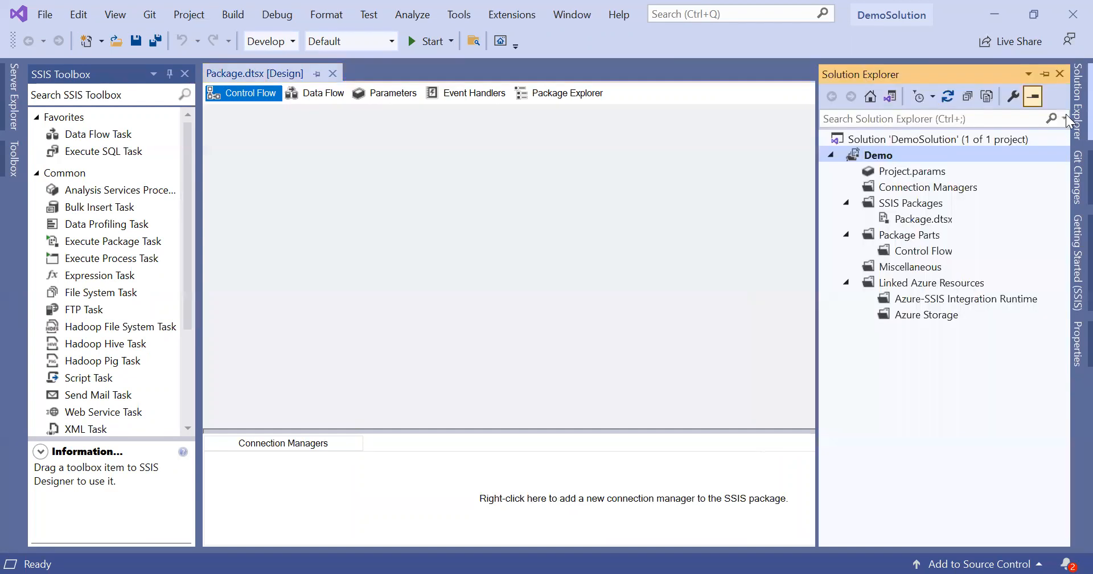
{"action": "left_click", "coordinate": [846, 235]}
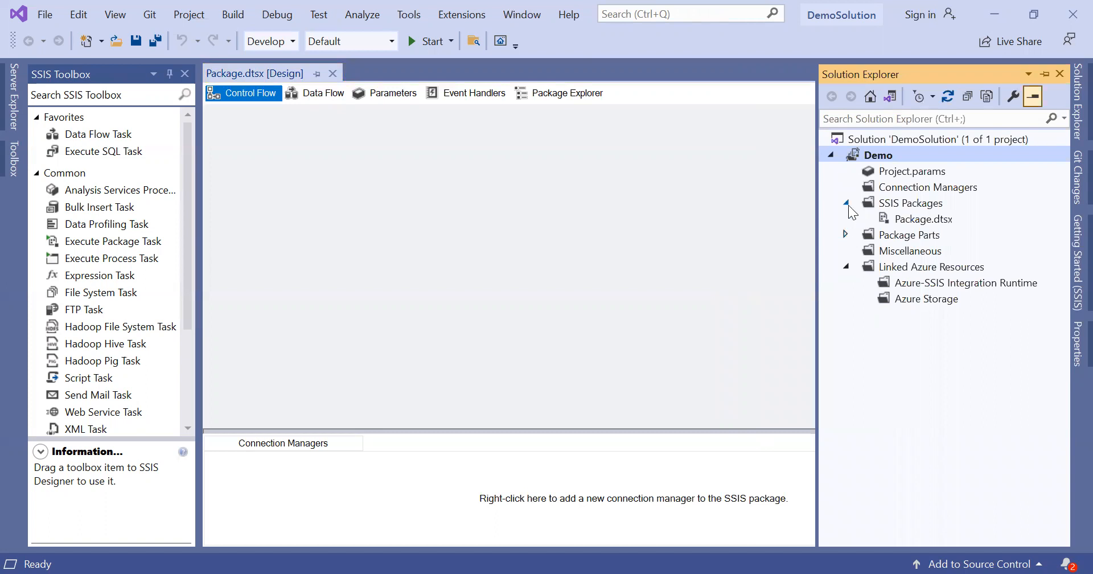
{"action": "left_click", "coordinate": [847, 203]}
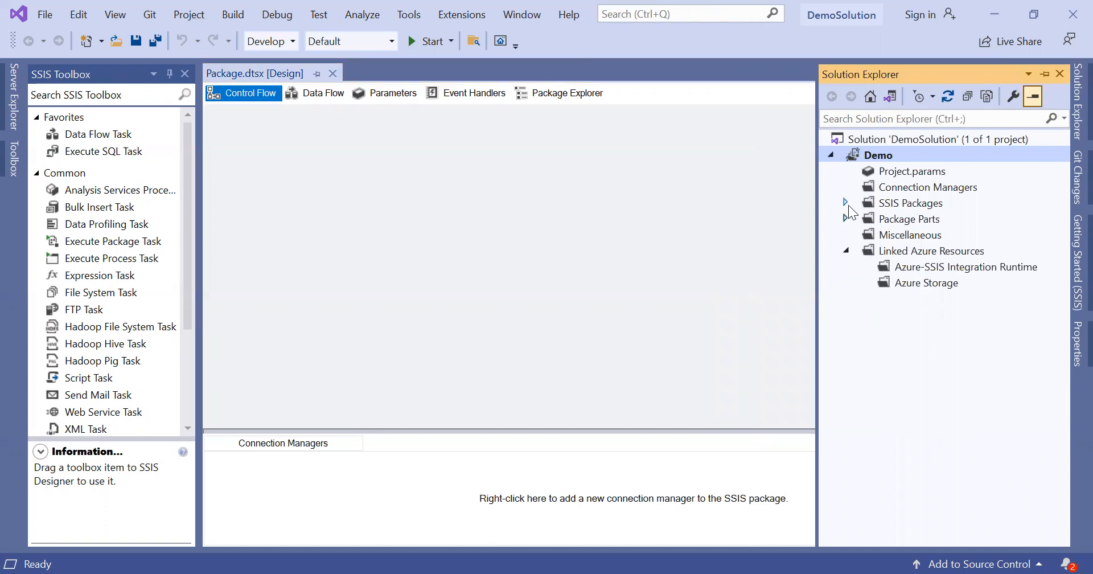
{"action": "left_click", "coordinate": [844, 249]}
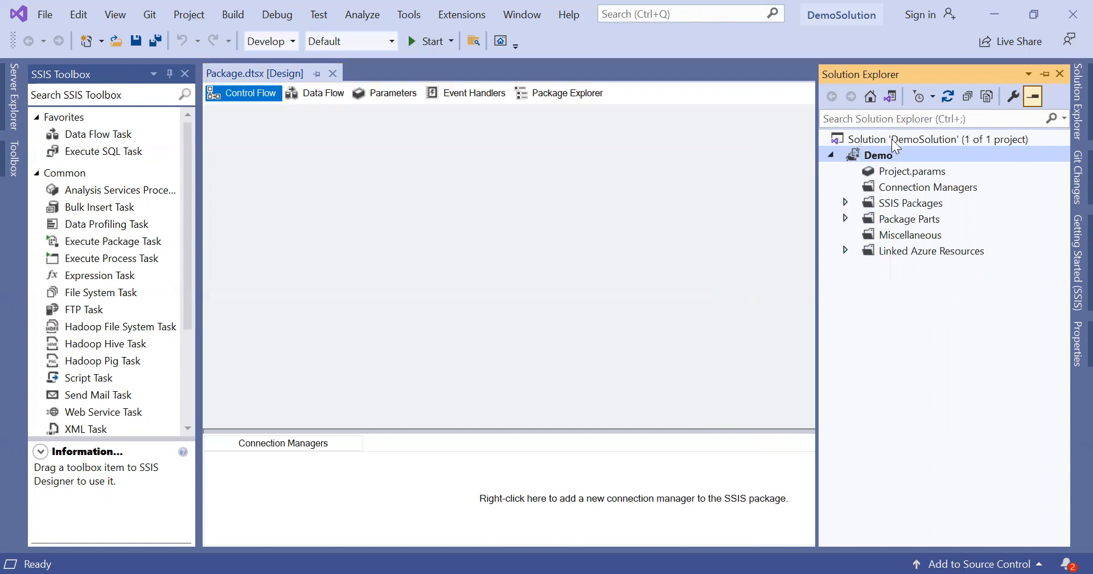
Examine the DemoSolution node, its available commands and the Demo project's folders, including Linked Azure Resources and SSIS Packages.
{"action": "left_click", "coordinate": [925, 142]}
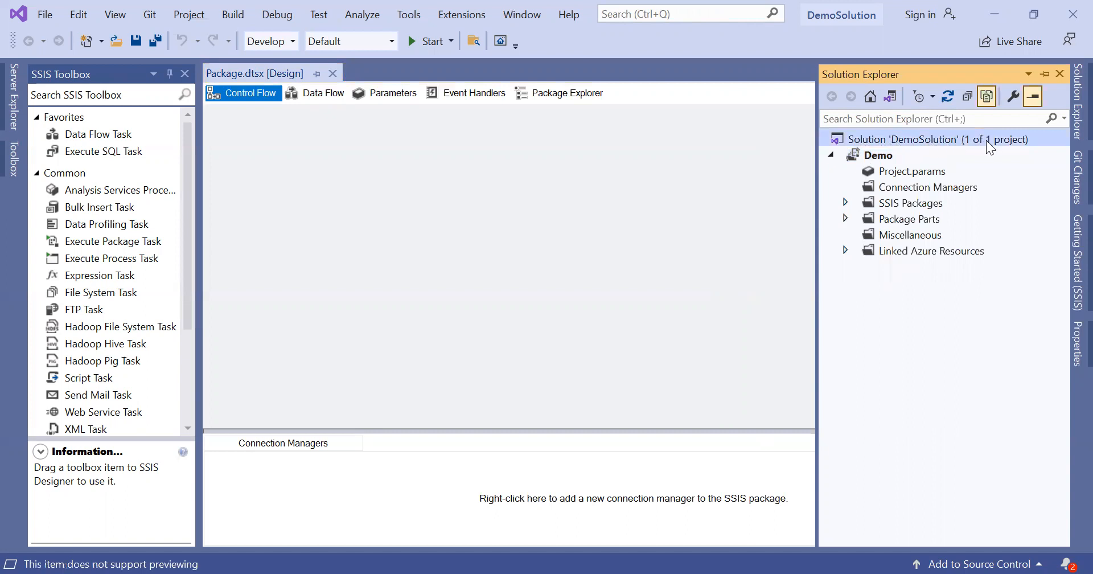
{"action": "left_click", "coordinate": [832, 154]}
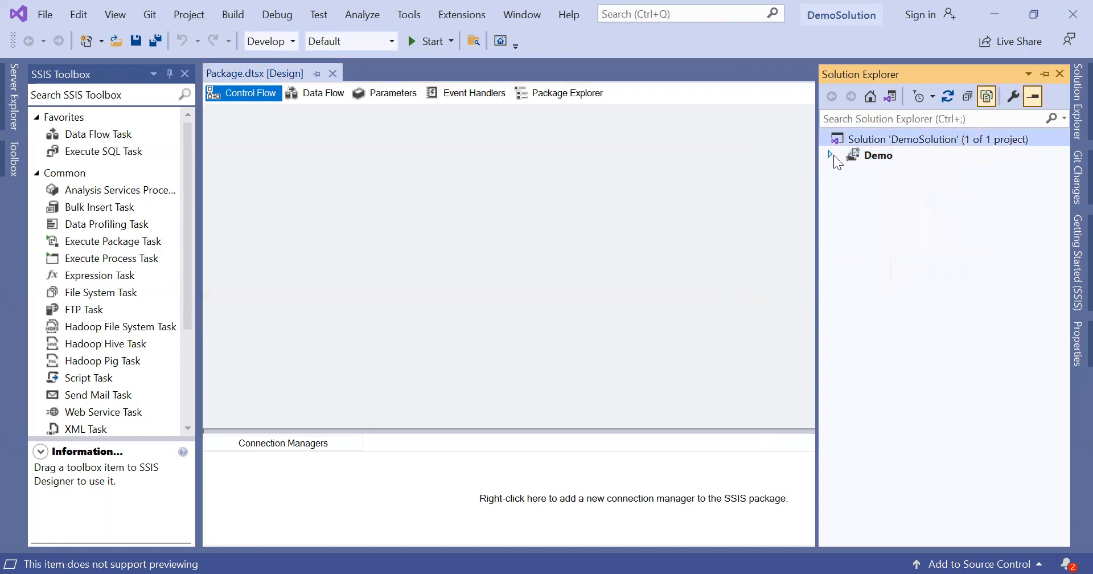
{"action": "right_click", "coordinate": [897, 138]}
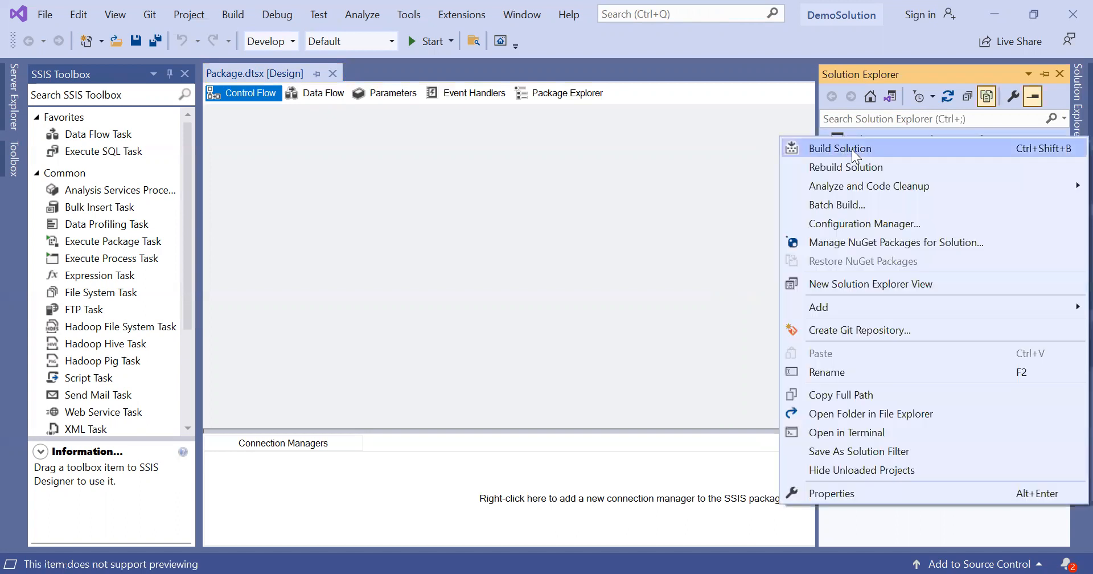
{"action": "left_click", "coordinate": [851, 149]}
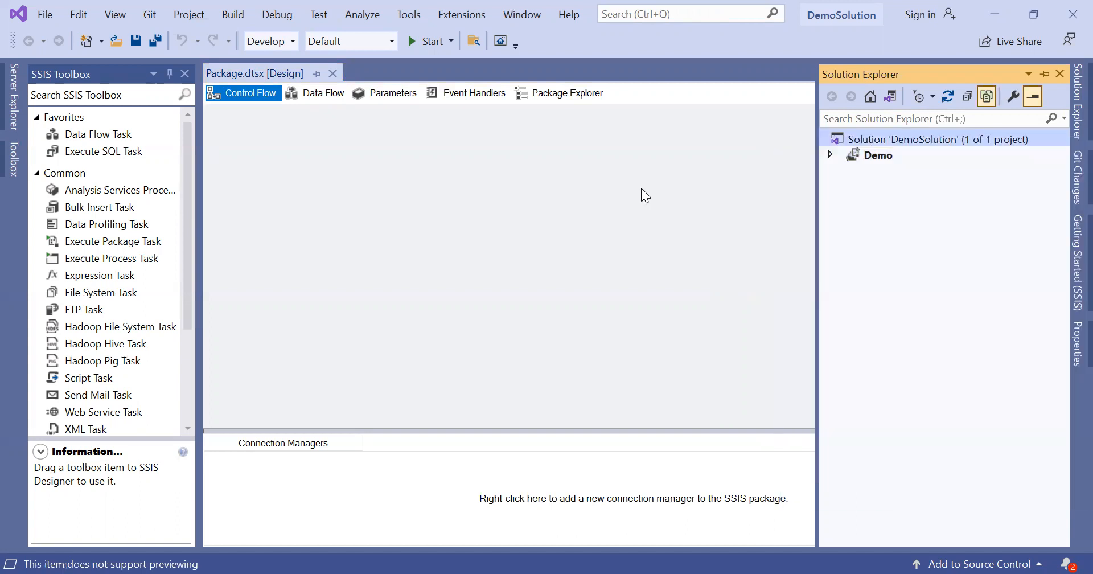
{"action": "left_click", "coordinate": [830, 155]}
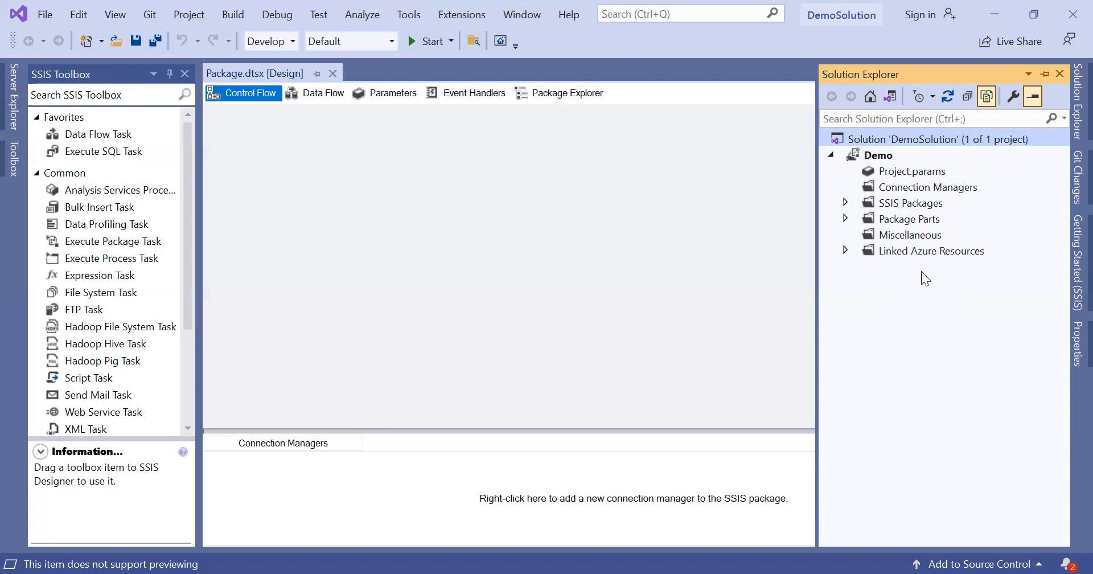
{"action": "left_click", "coordinate": [845, 251]}
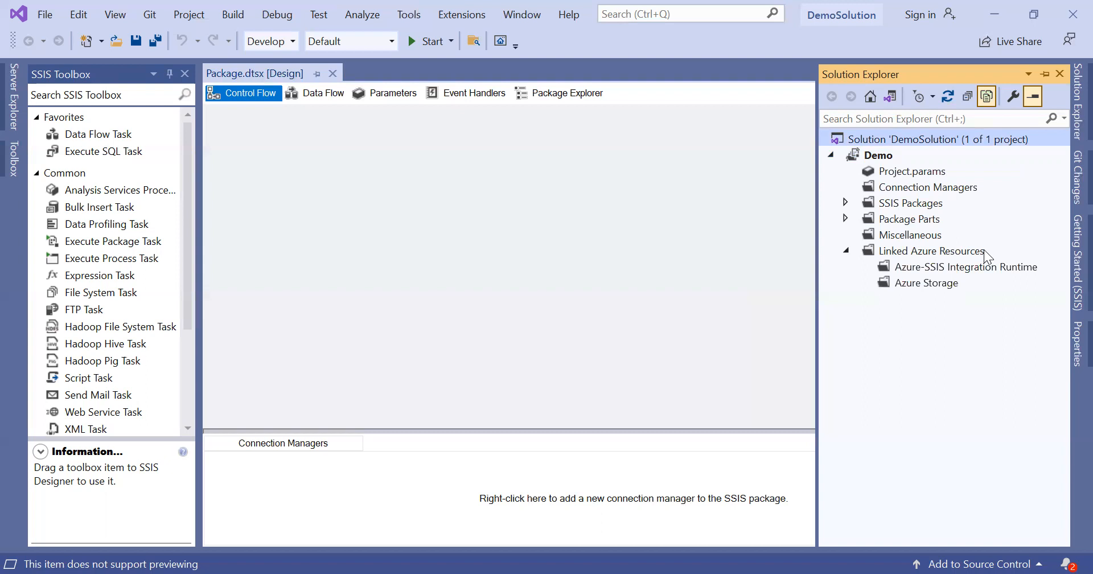
{"action": "left_click", "coordinate": [846, 252]}
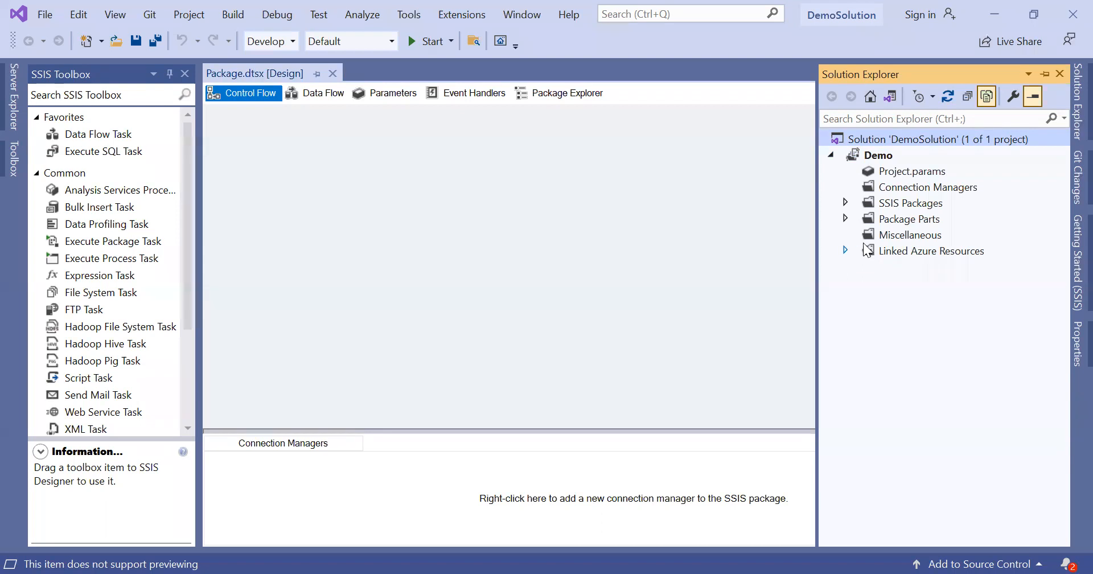
{"action": "left_click", "coordinate": [845, 203]}
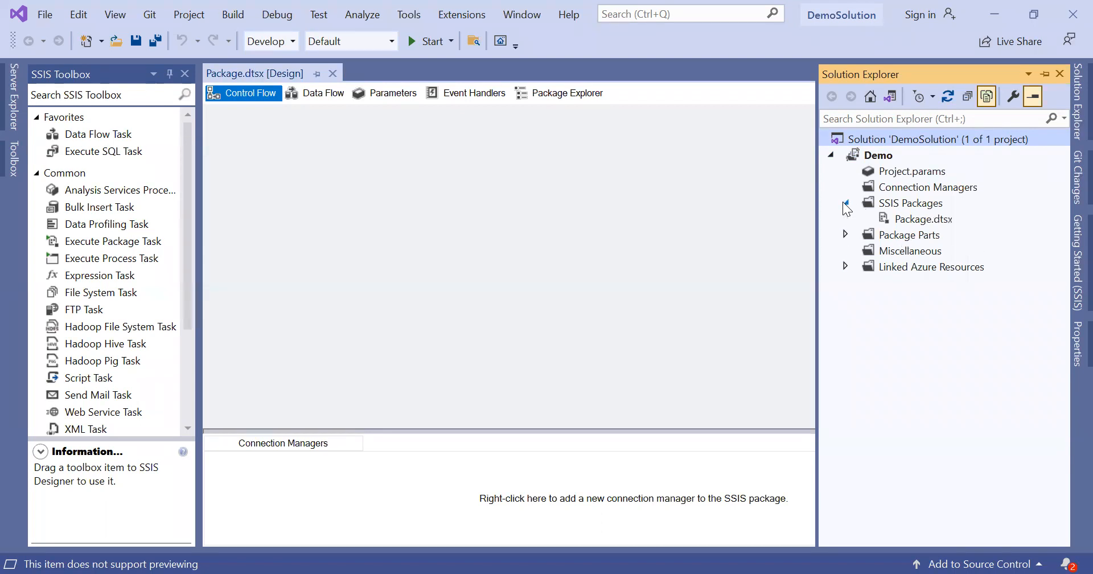
{"action": "left_click", "coordinate": [905, 208]}
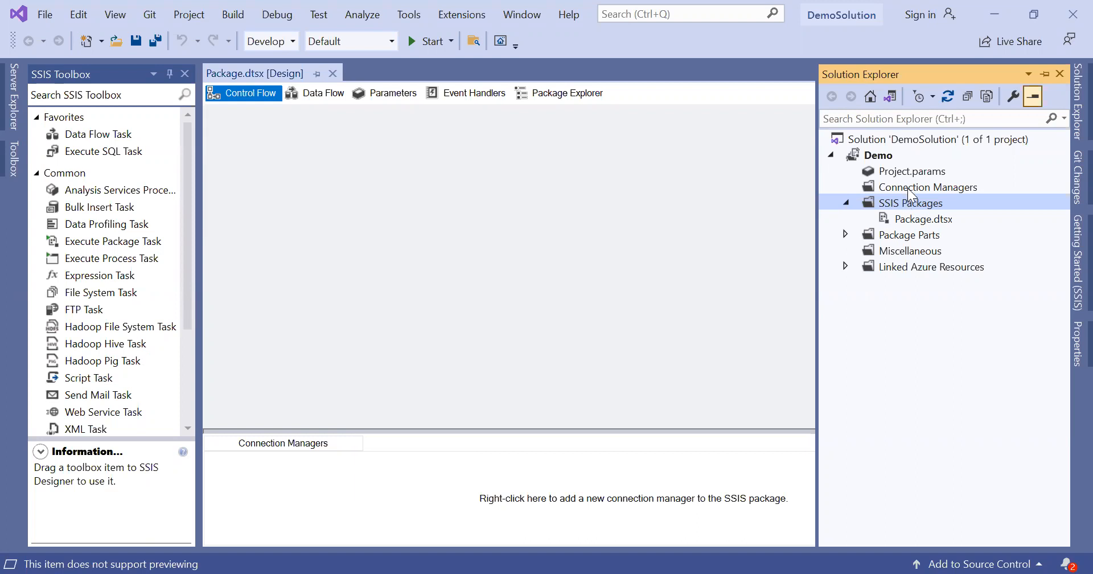
{"action": "left_click", "coordinate": [910, 193]}
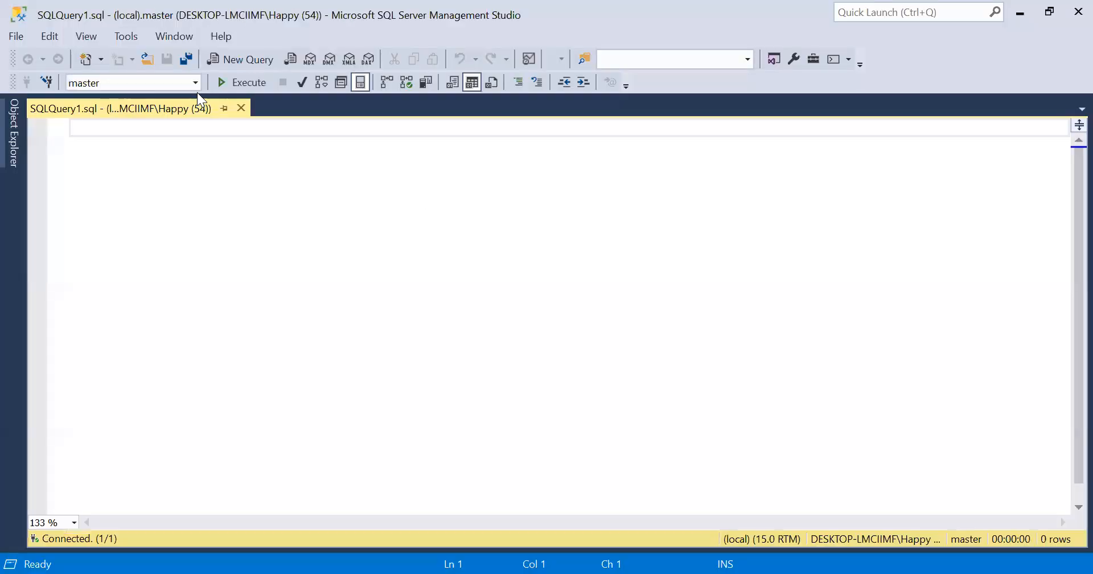
Set the SQL query's database to AdventureWorks2017 and write the heading "ETL Dev" on the third line.
{"action": "left_click", "coordinate": [196, 85]}
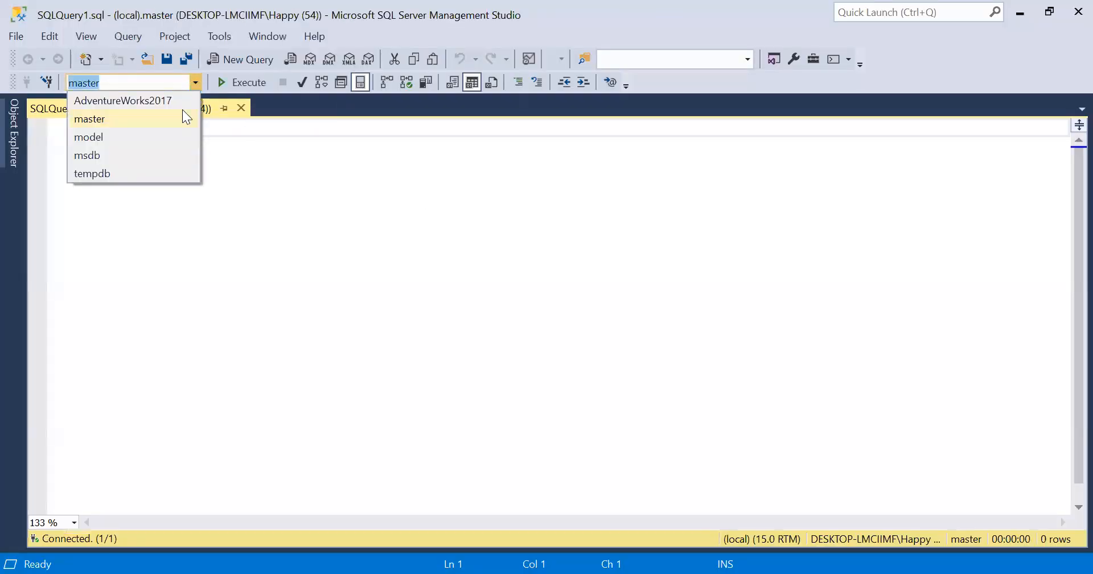
{"action": "left_click", "coordinate": [180, 100]}
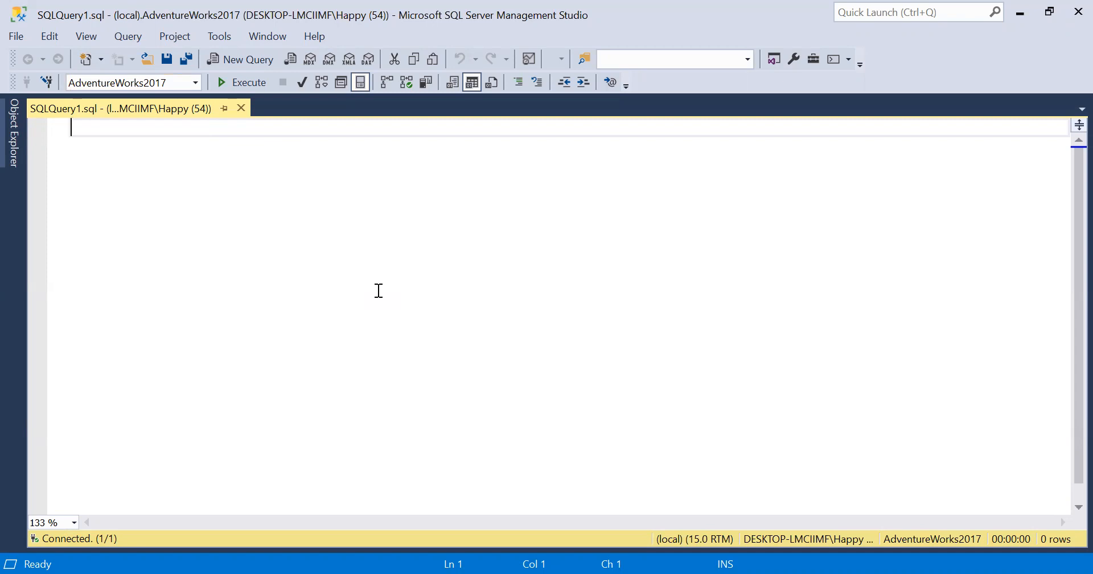
{"action": "key", "text": "Return"}
{"action": "key", "text": "Return"}
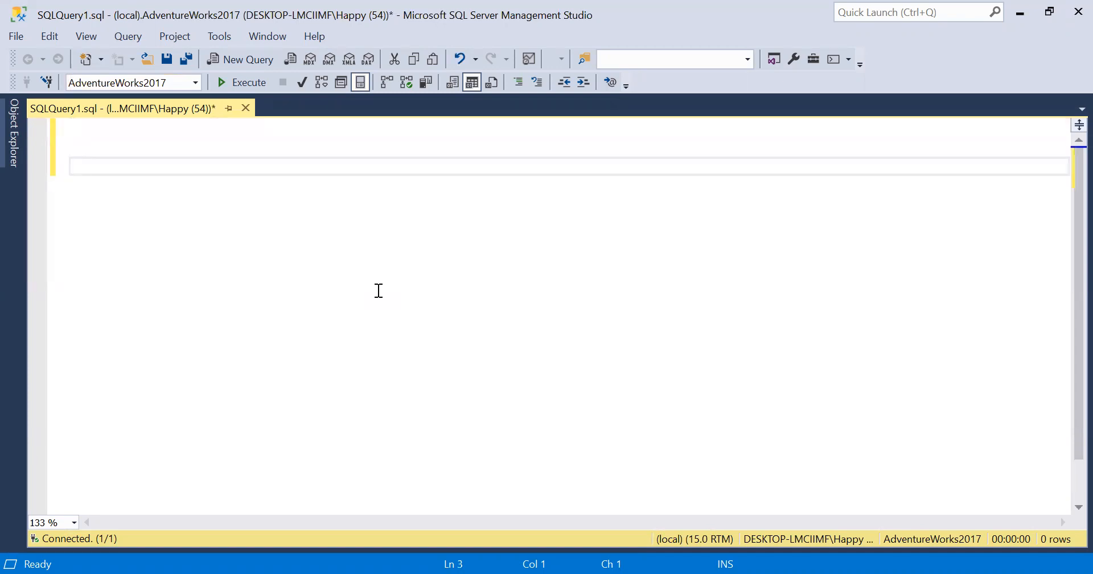
{"action": "type", "text": "ETL Dev"}
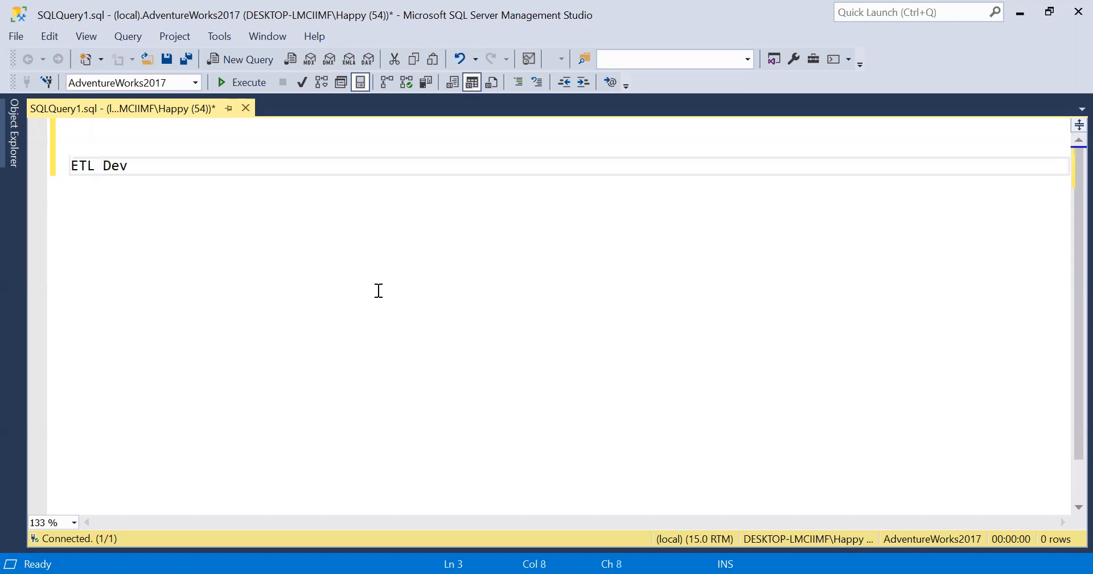
{"action": "key", "text": "Return"}
{"action": "key", "text": "Return"}
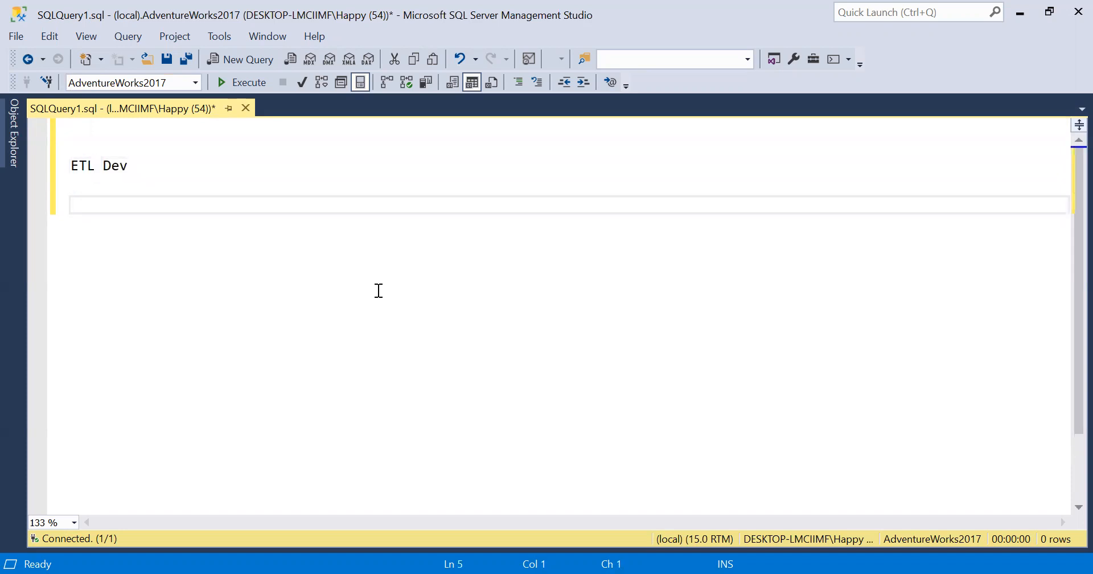
Below the heading, write "ETL" and, after a blank line, "E - Extraction".
{"action": "type", "text": "ETL"}
{"action": "key", "text": "Return"}
{"action": "key", "text": "Return"}
{"action": "type", "text": "E"}
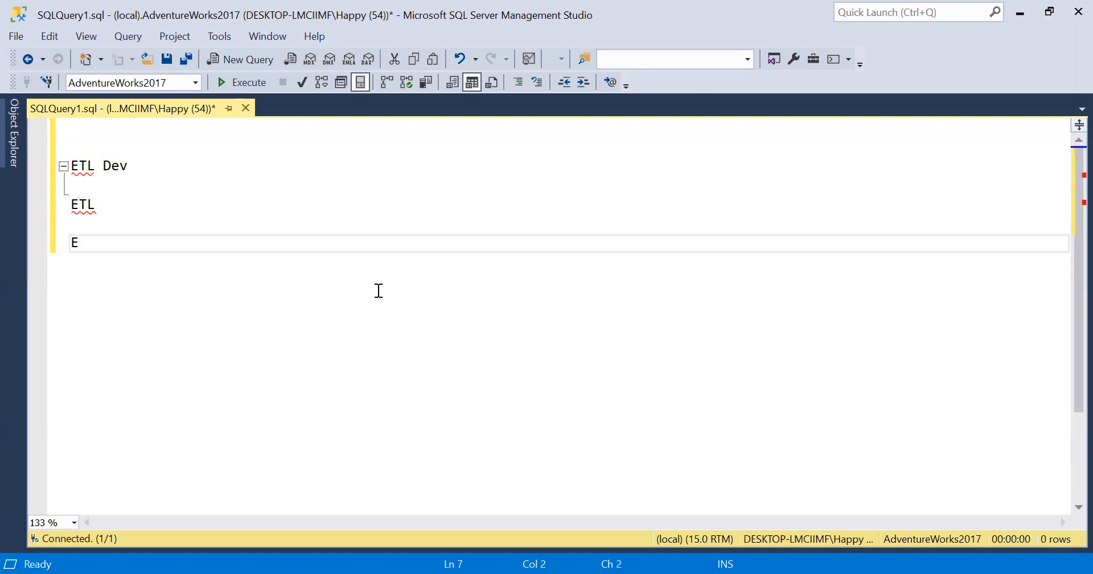
{"action": "type", "text": " - Extraction"}
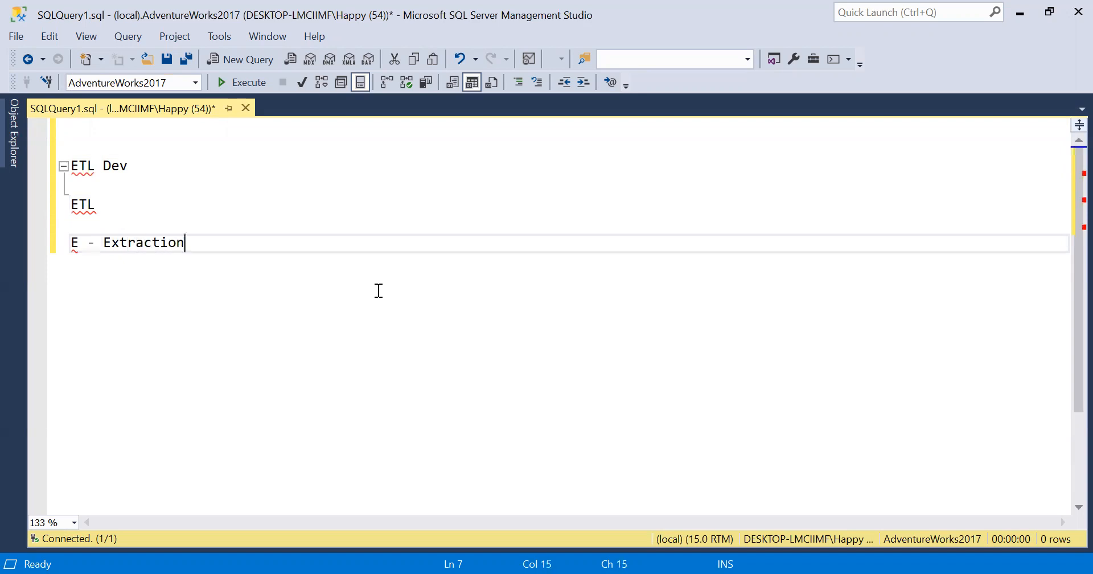
Below the Extraction line, write "T - Transormation" and "L - Loading" on separate lines.
{"action": "key", "text": "Return"}
{"action": "type", "text": "T - "}
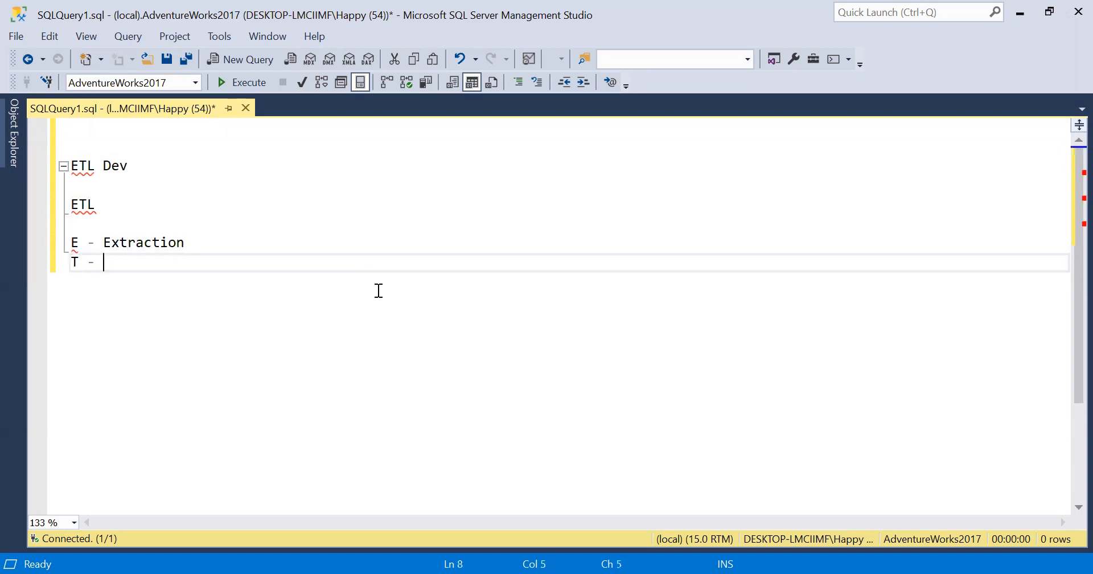
{"action": "type", "text": "Transormation"}
{"action": "key", "text": "Return"}
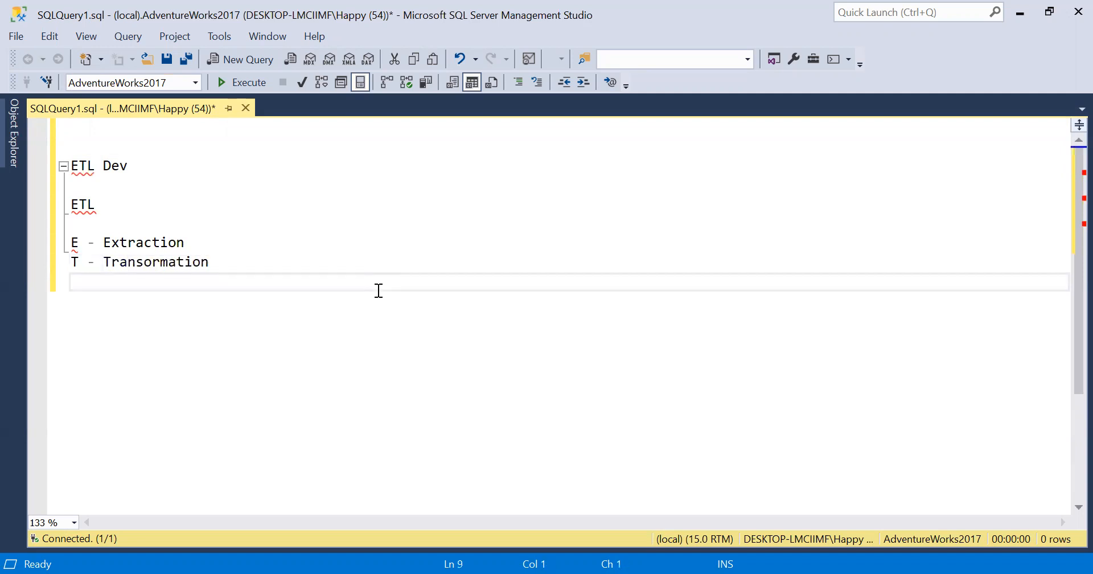
{"action": "type", "text": "L"}
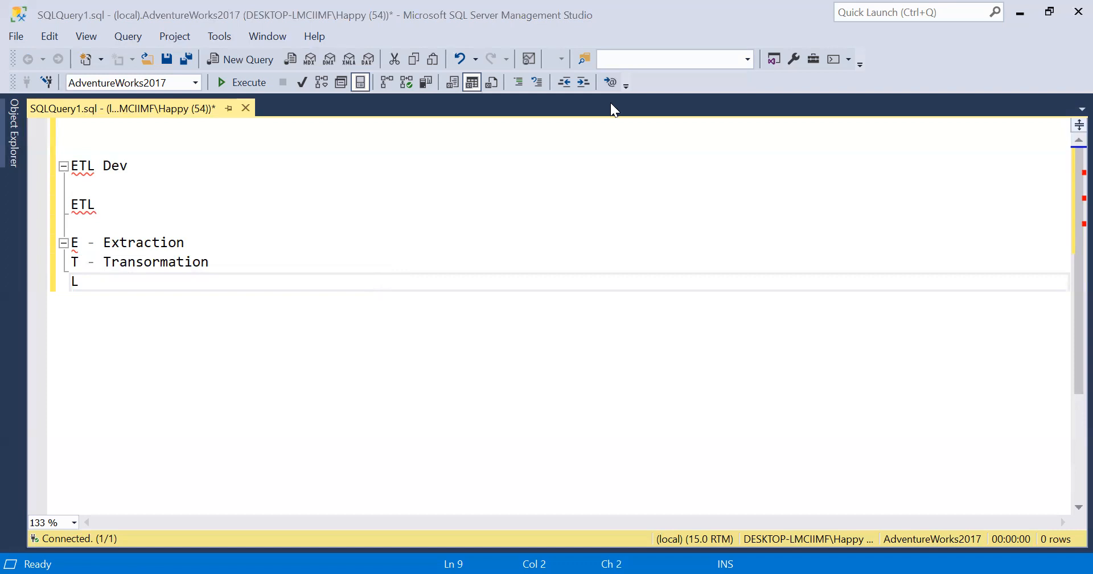
{"action": "type", "text": "- "}
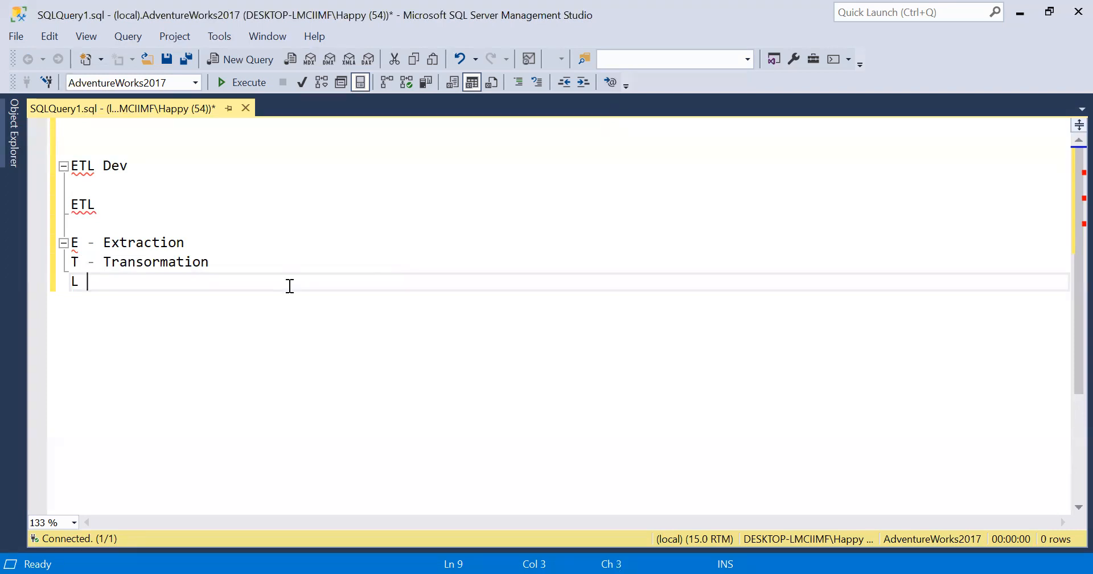
{"action": "type", "text": "Load"}
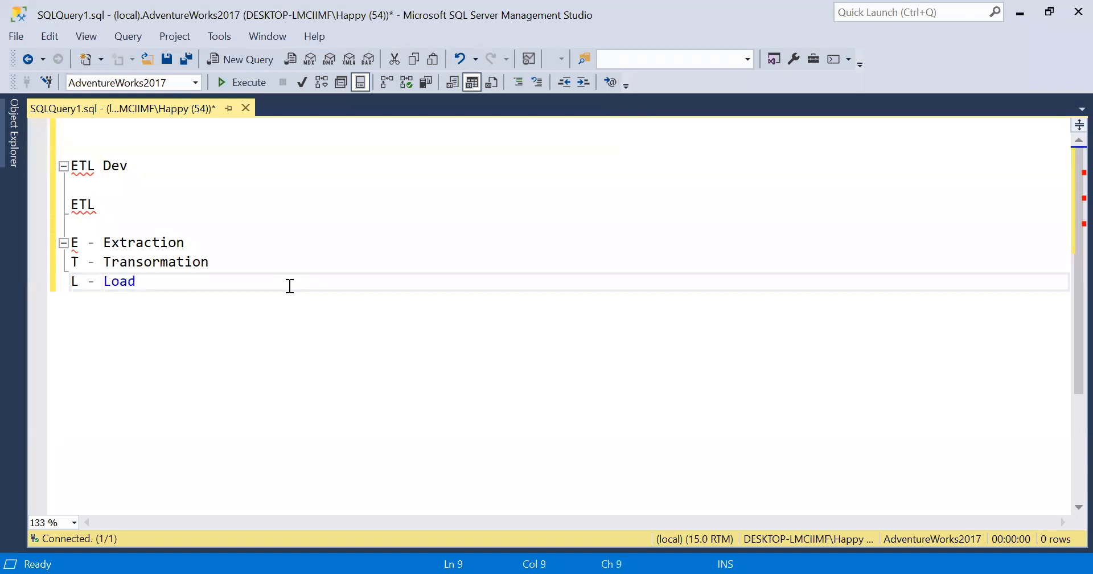
{"action": "type", "text": "ing"}
Examine the Extraction, Transormation and Loading lines in the query notes, highlighting individual words and the whole three-line block.
{"action": "double_click", "coordinate": [142, 249]}
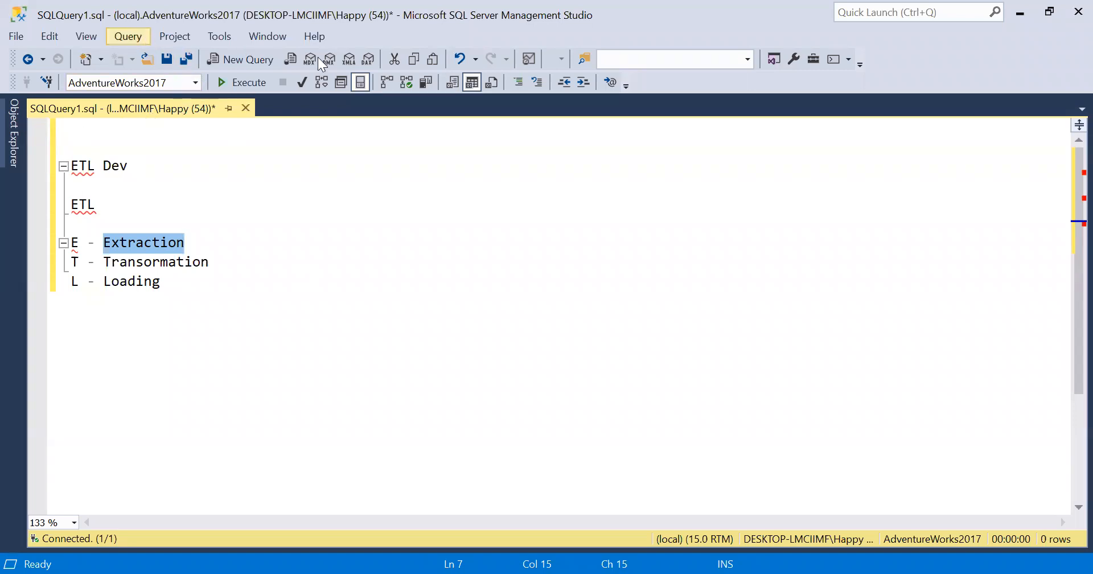
{"action": "left_click", "coordinate": [461, 327]}
{"action": "double_click", "coordinate": [461, 327]}
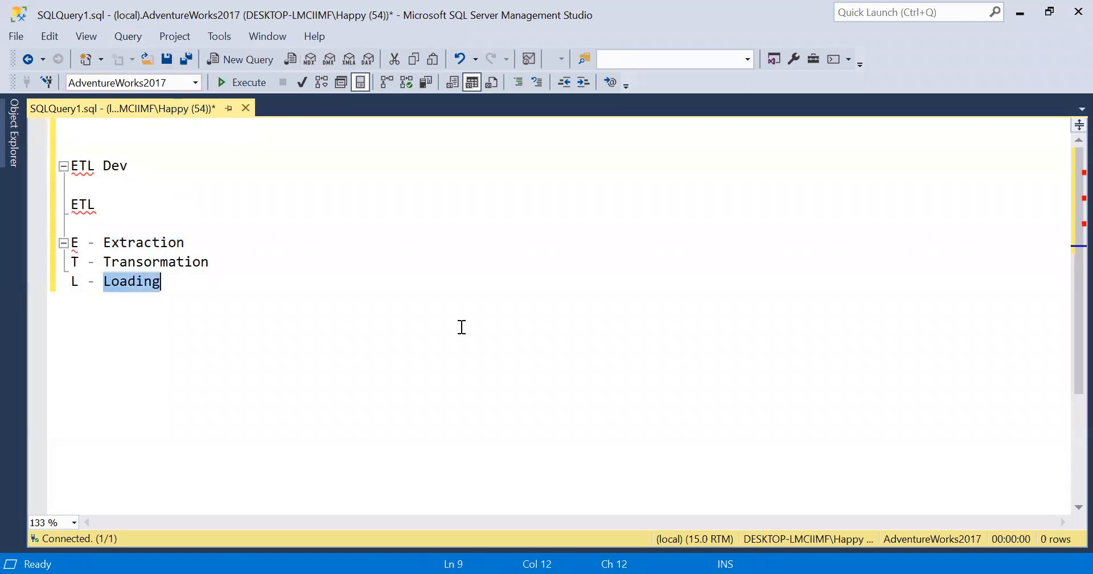
{"action": "left_click", "coordinate": [249, 240]}
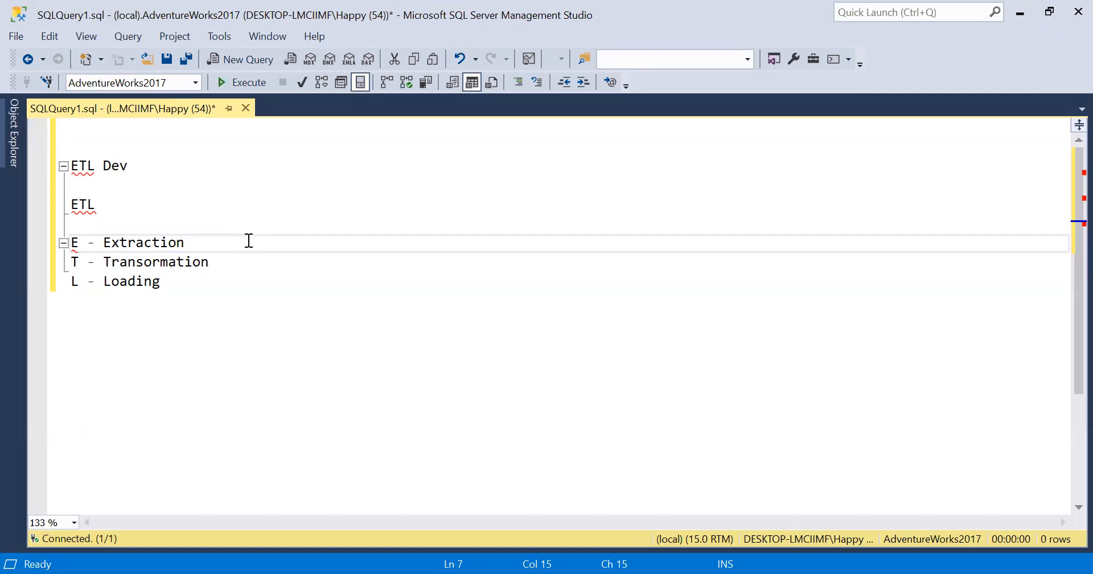
{"action": "double_click", "coordinate": [180, 263]}
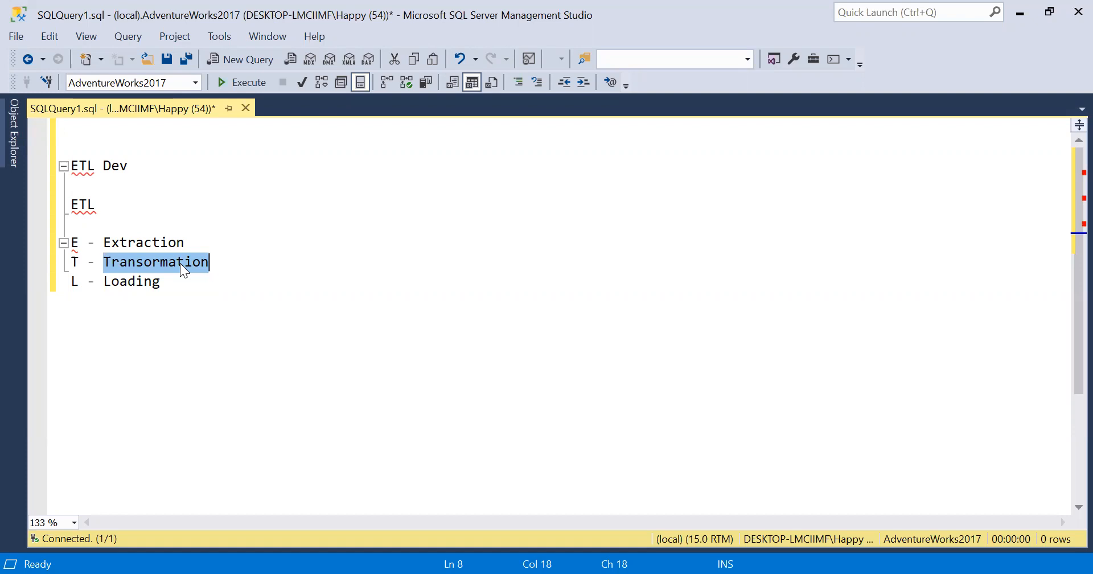
{"action": "double_click", "coordinate": [163, 243]}
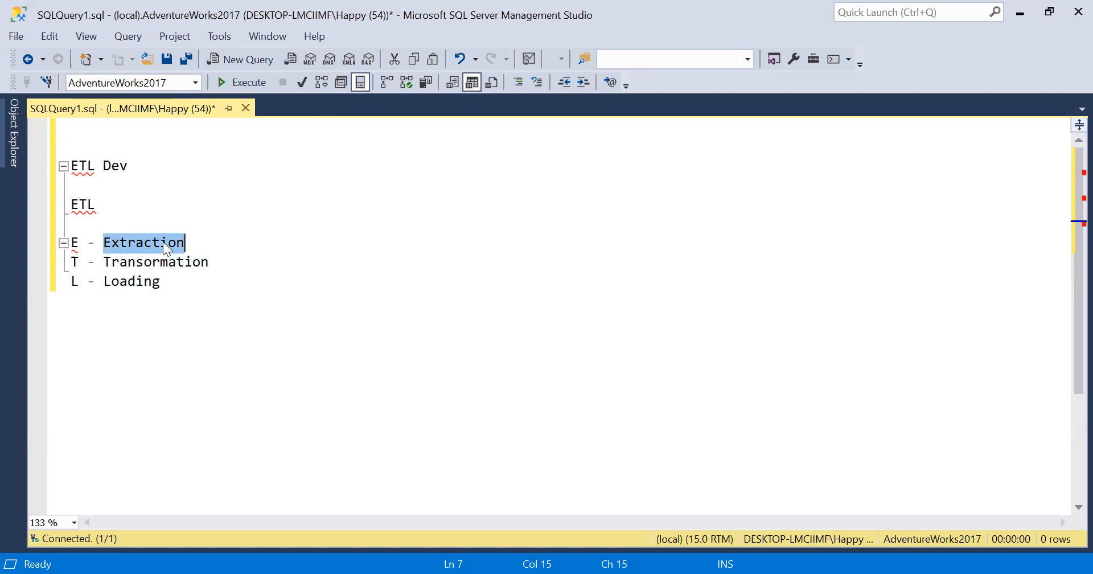
{"action": "double_click", "coordinate": [138, 281]}
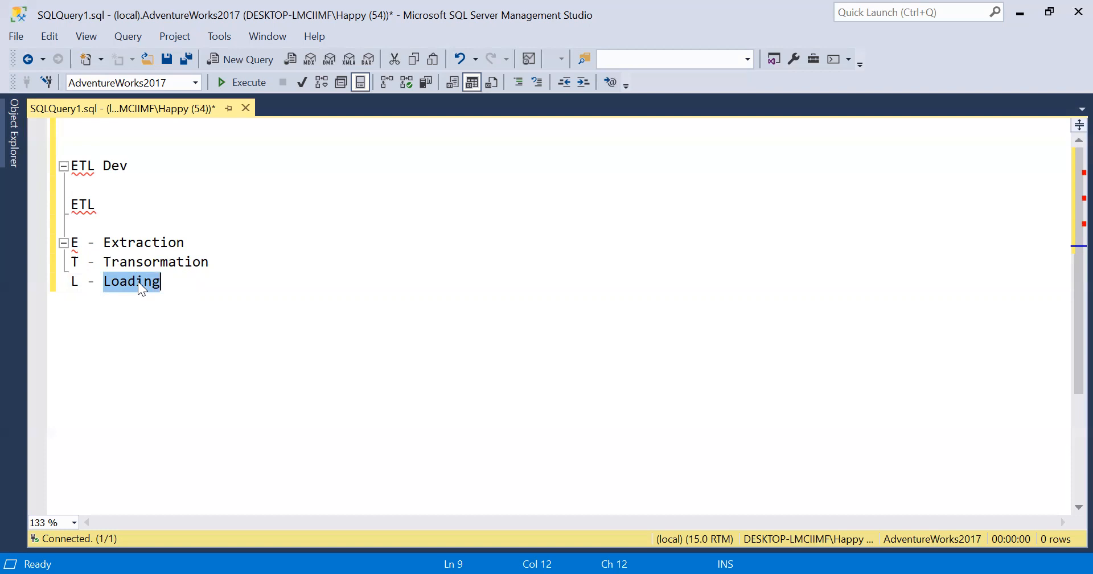
{"action": "left_click", "coordinate": [184, 285]}
{"action": "left_click_drag", "start_coordinate": [184, 285], "coordinate": [61, 254]}
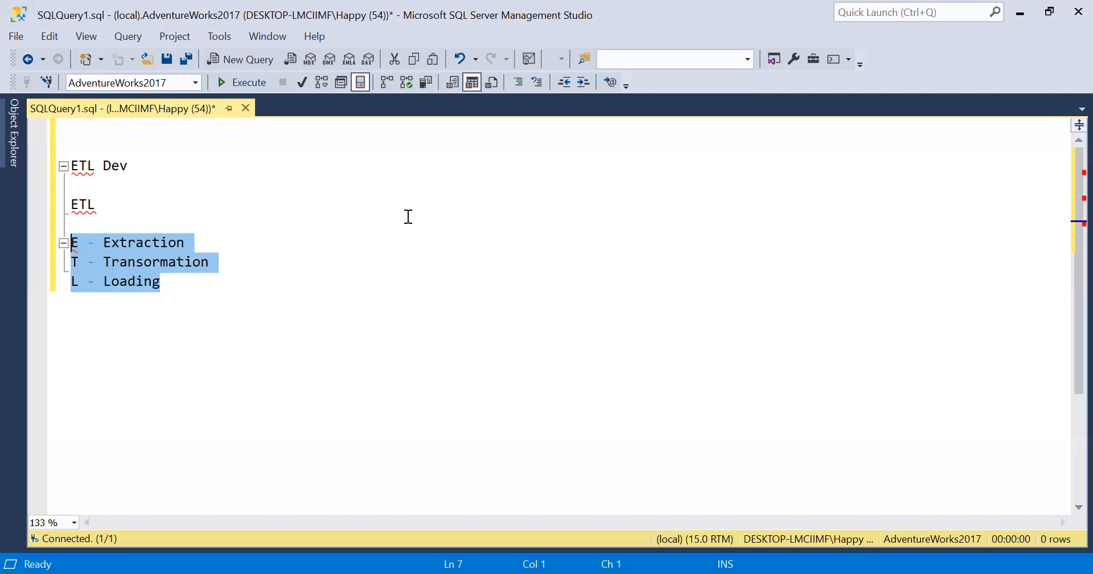
{"action": "key", "text": "alt+Tab"}
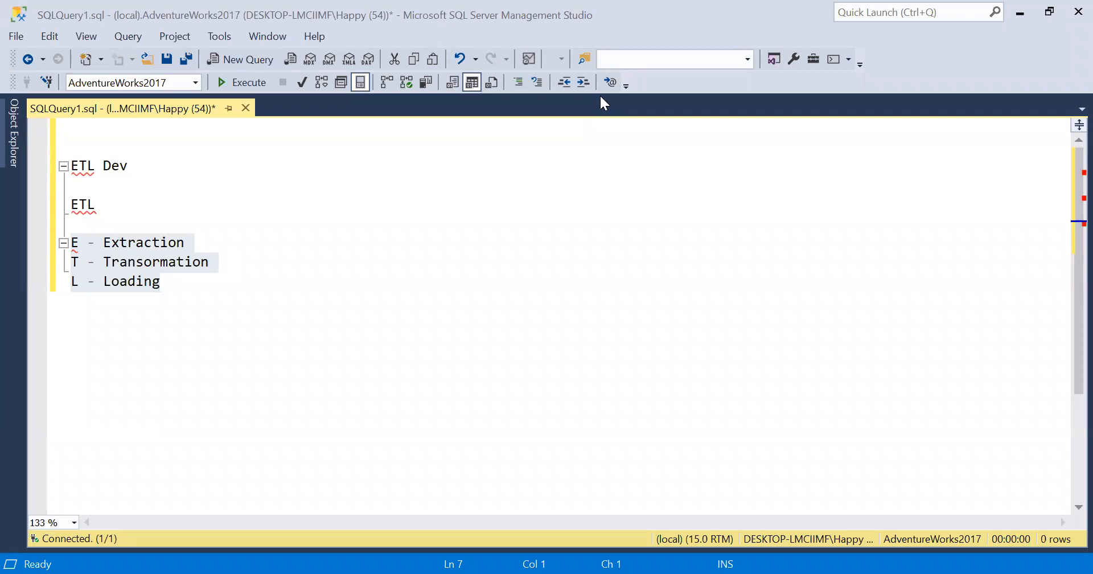
{"action": "left_click", "coordinate": [213, 279]}
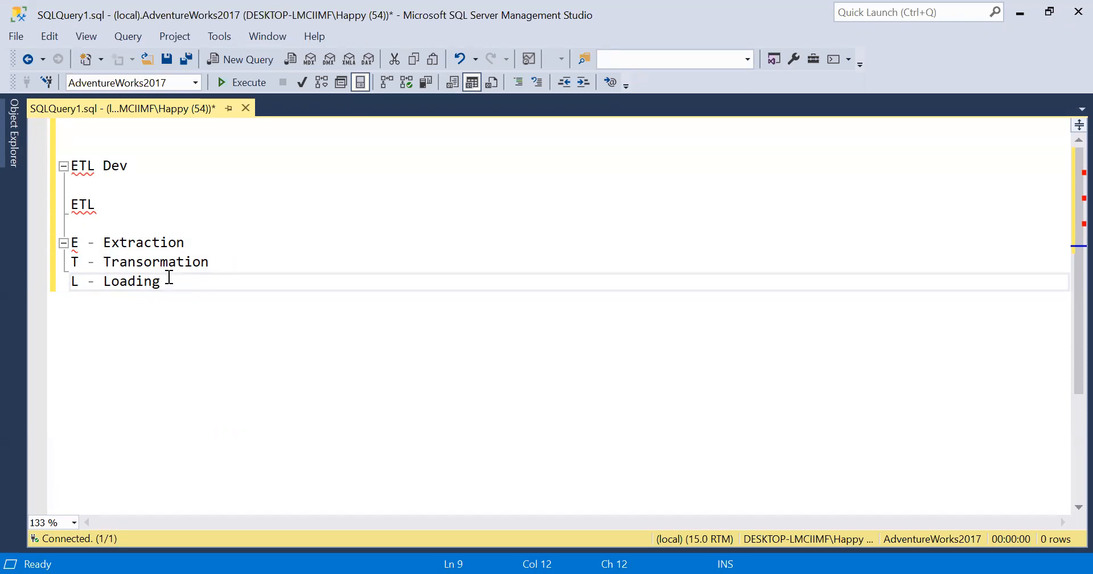
{"action": "left_click_drag", "start_coordinate": [168, 280], "coordinate": [66, 243]}
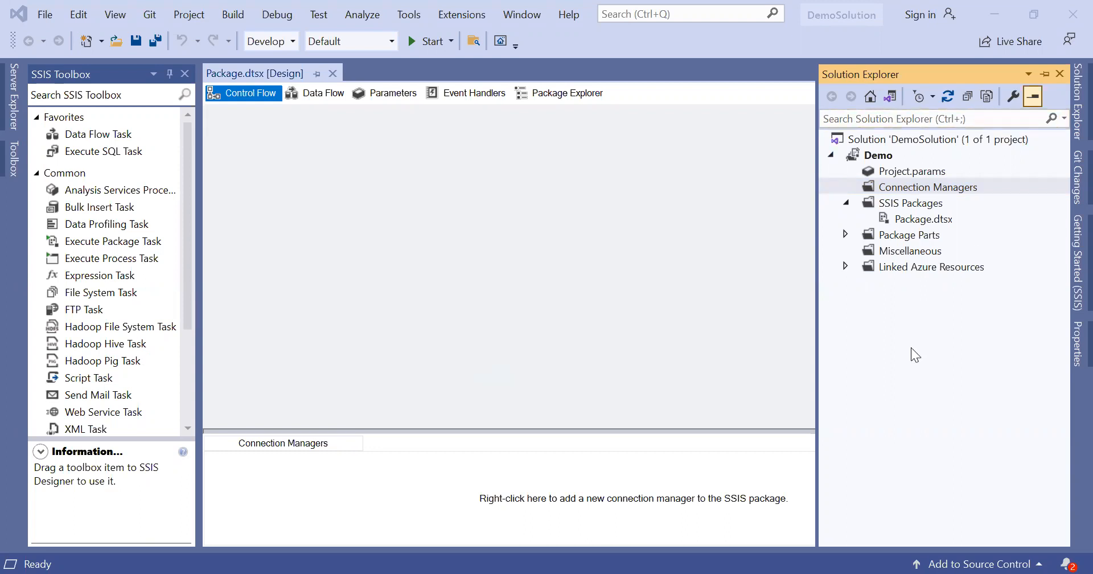
Switch to File Explorer and open the DemoSolution folder inside Training sessions > Projects.
{"action": "left_click", "coordinate": [1066, 101]}
{"action": "left_click", "coordinate": [893, 530]}
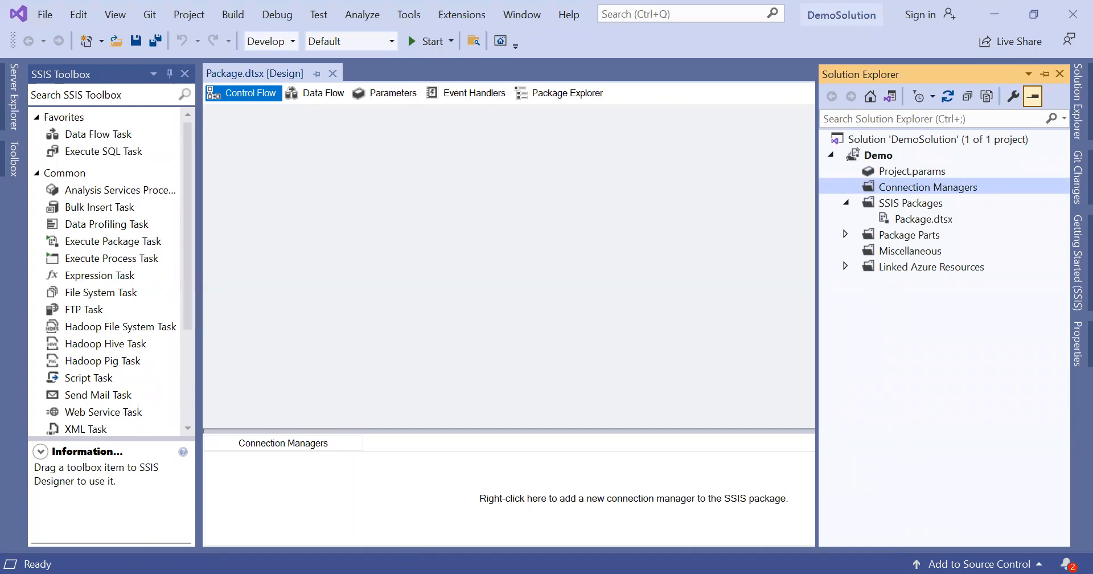
{"action": "key", "text": "alt+Tab"}
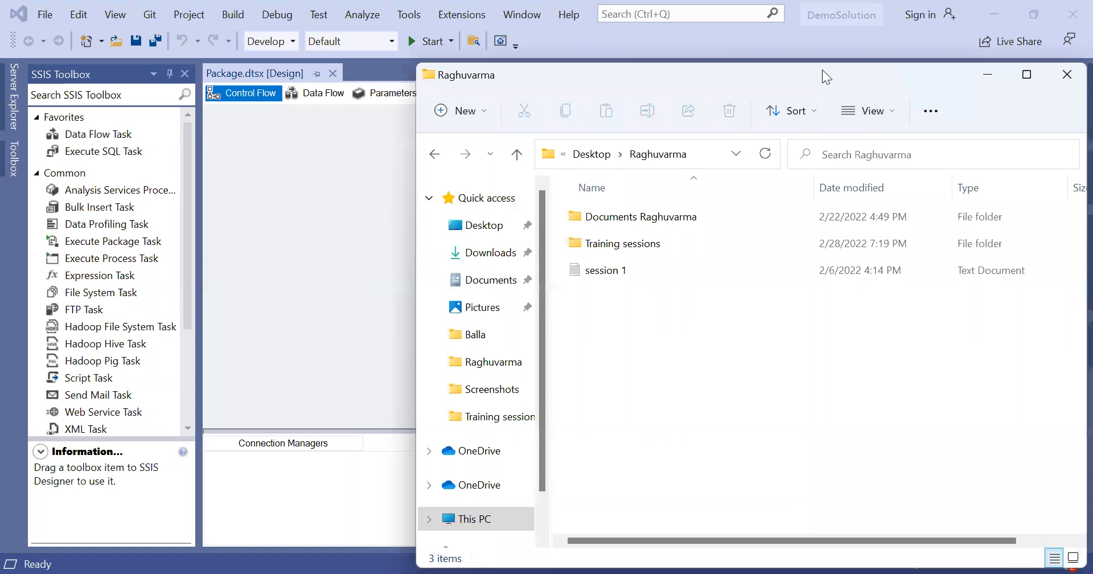
{"action": "left_click_drag", "start_coordinate": [822, 70], "coordinate": [643, 53]}
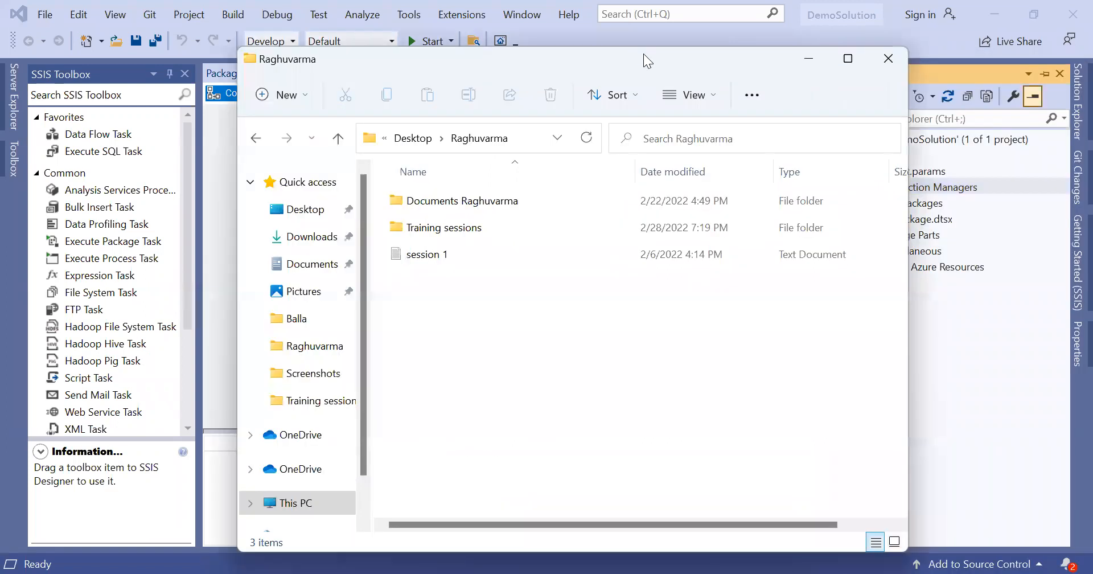
{"action": "double_click", "coordinate": [478, 229]}
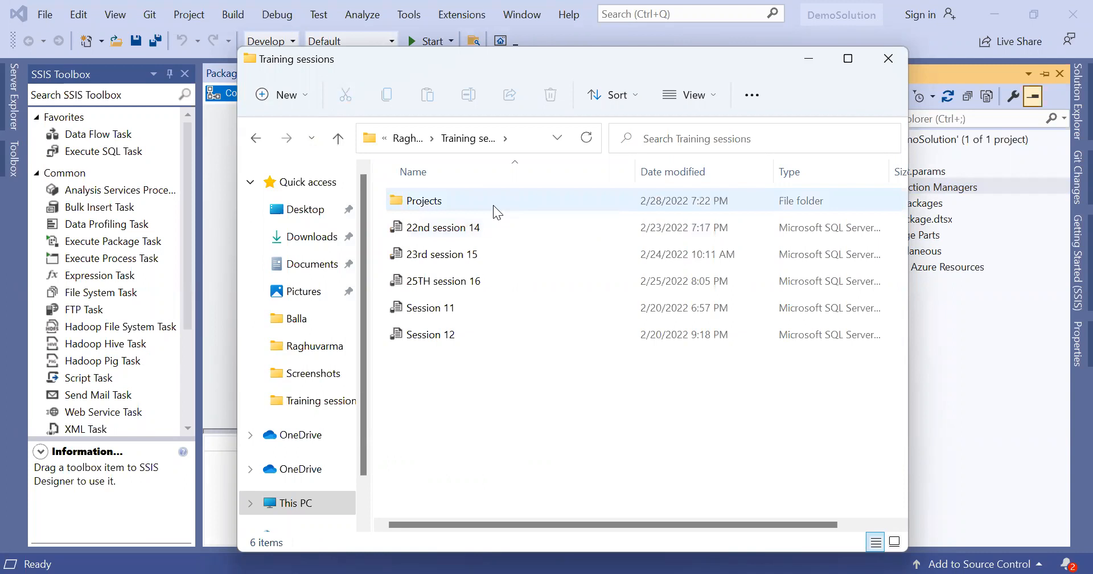
{"action": "double_click", "coordinate": [493, 205]}
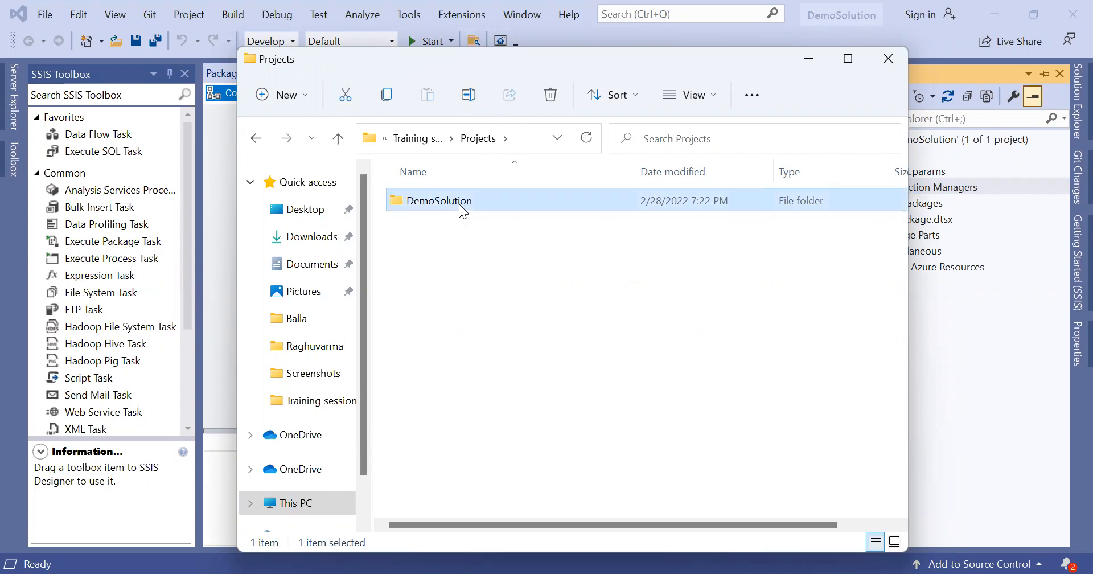
{"action": "double_click", "coordinate": [505, 200]}
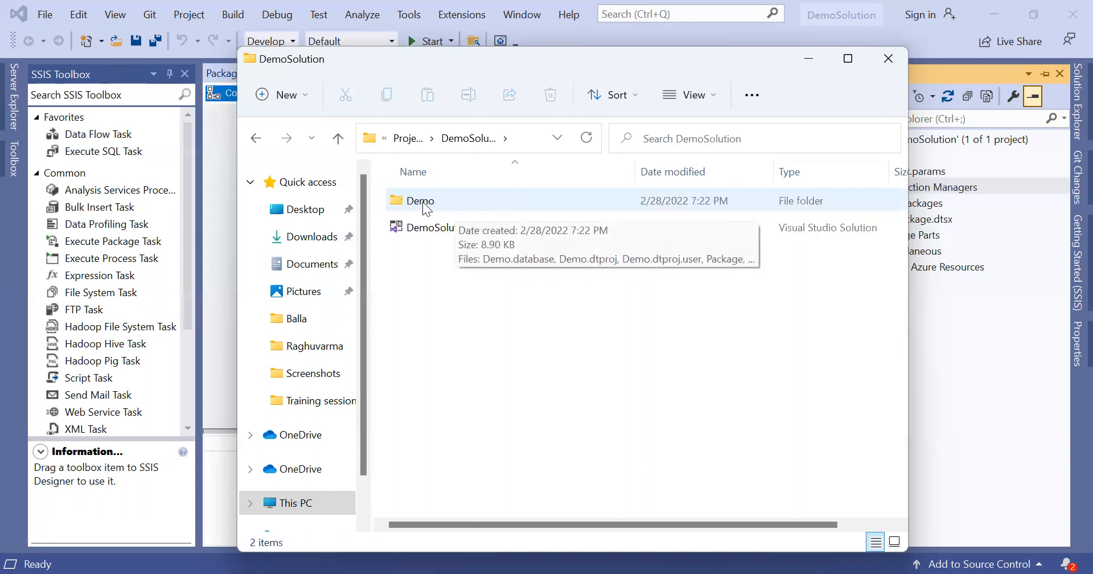
Examine the Demo folder and DemoSolution.sln, going up to the Projects folder and back into DemoSolution.
{"action": "left_click", "coordinate": [424, 204]}
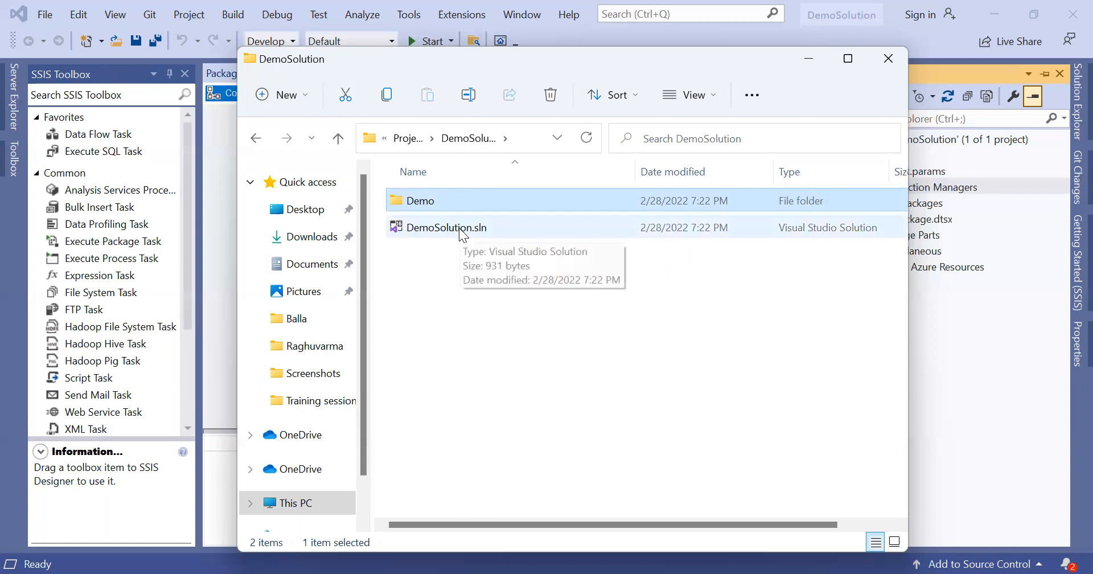
{"action": "left_click", "coordinate": [462, 228]}
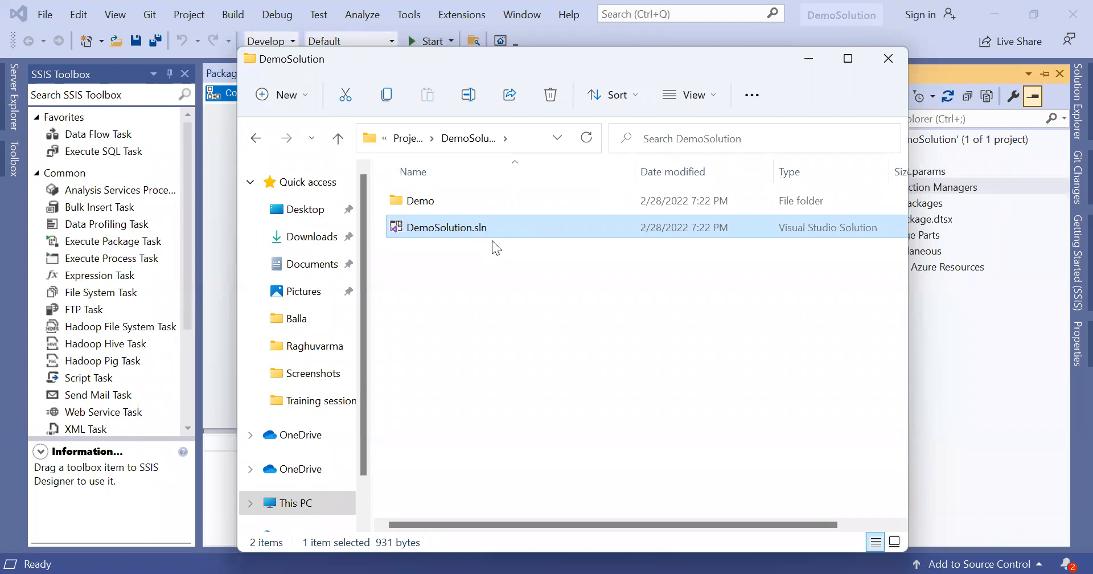
{"action": "left_click", "coordinate": [478, 140]}
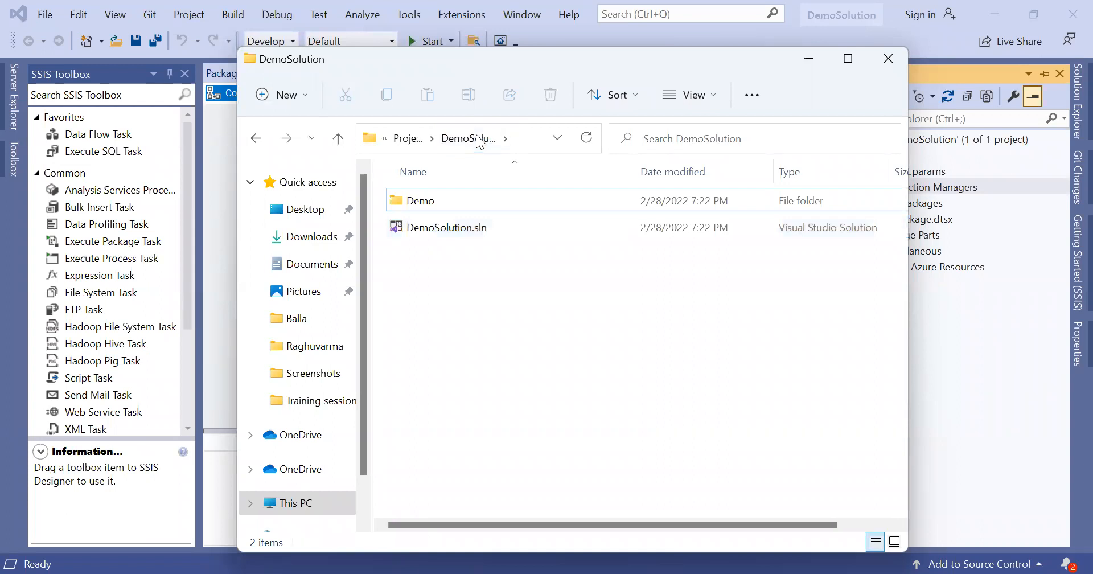
{"action": "left_click", "coordinate": [422, 138]}
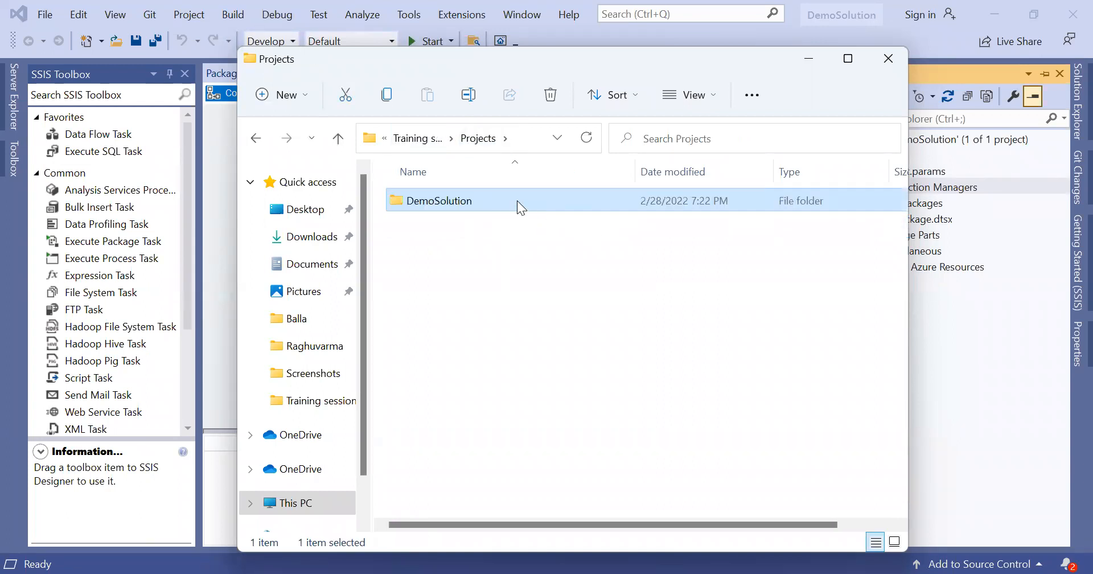
{"action": "double_click", "coordinate": [517, 200]}
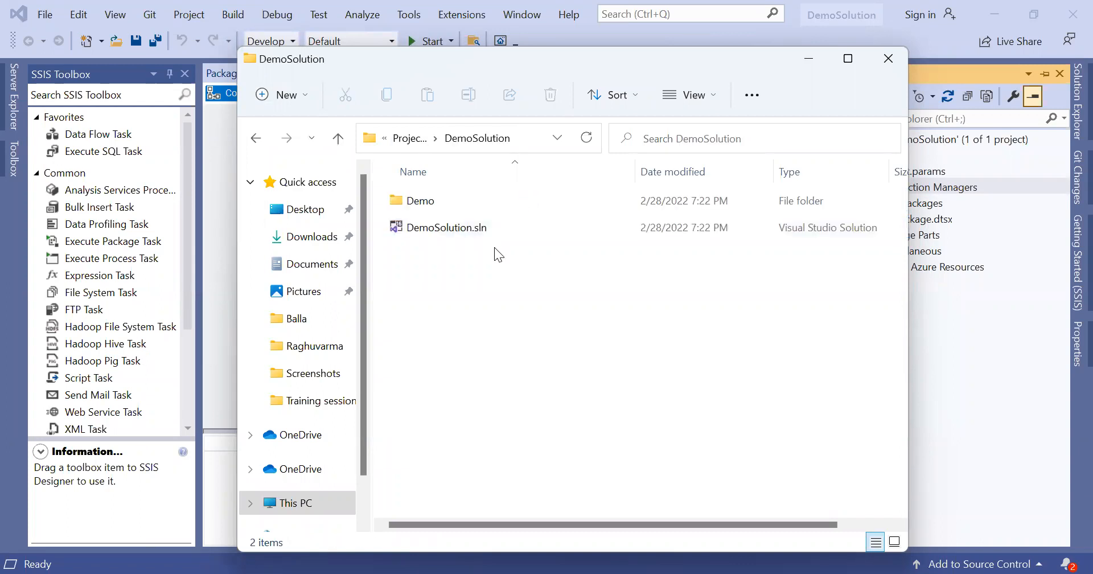
{"action": "left_click", "coordinate": [463, 230]}
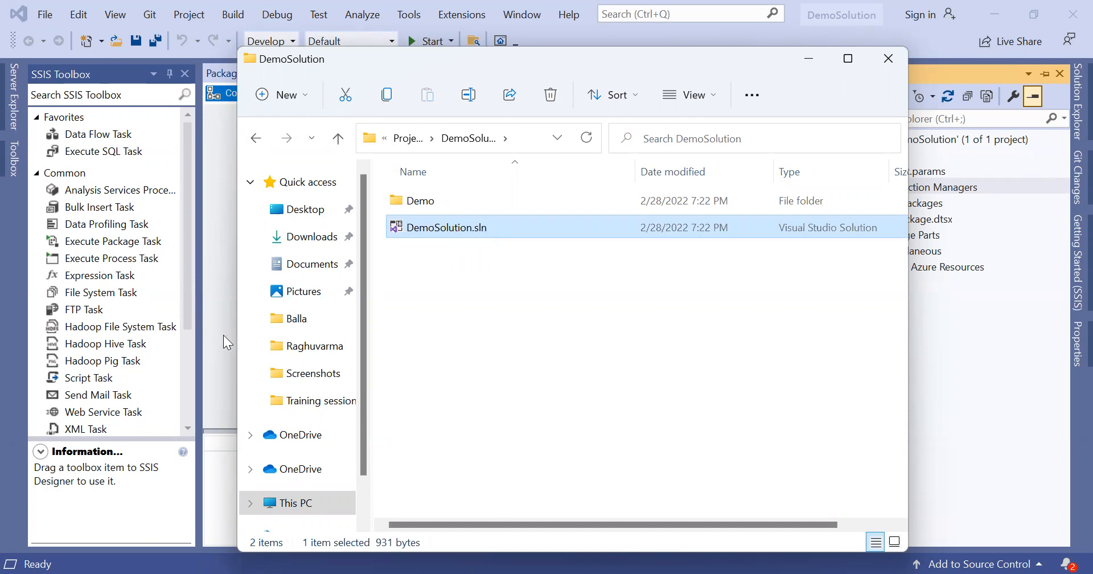
Examine the Demo folder's files alongside the project tree in Solution Explorer and return to the DemoSolution folder.
{"action": "double_click", "coordinate": [438, 202]}
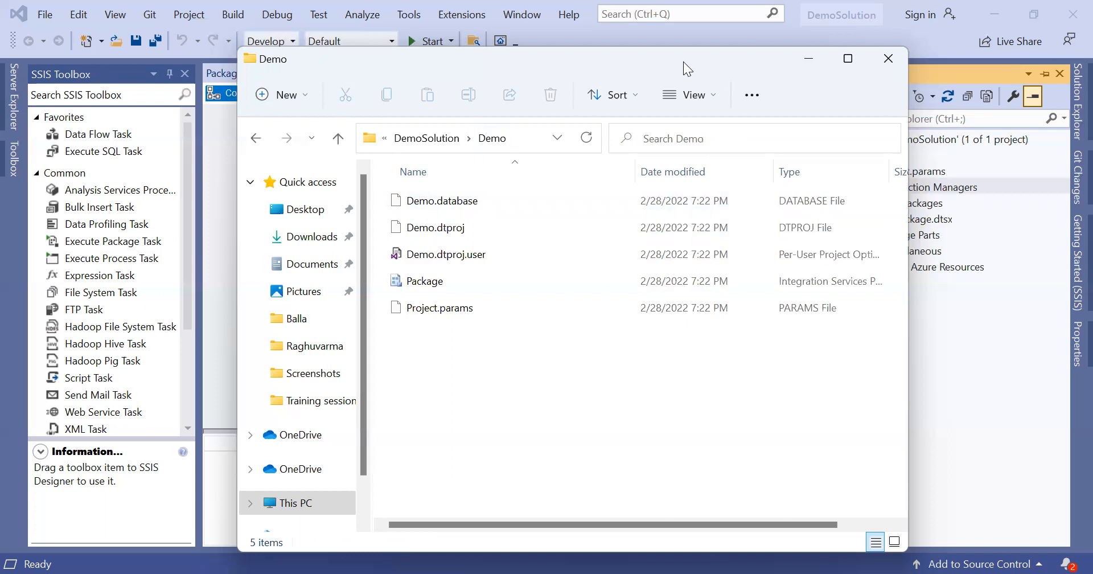
{"action": "left_click_drag", "start_coordinate": [680, 58], "coordinate": [508, 67]}
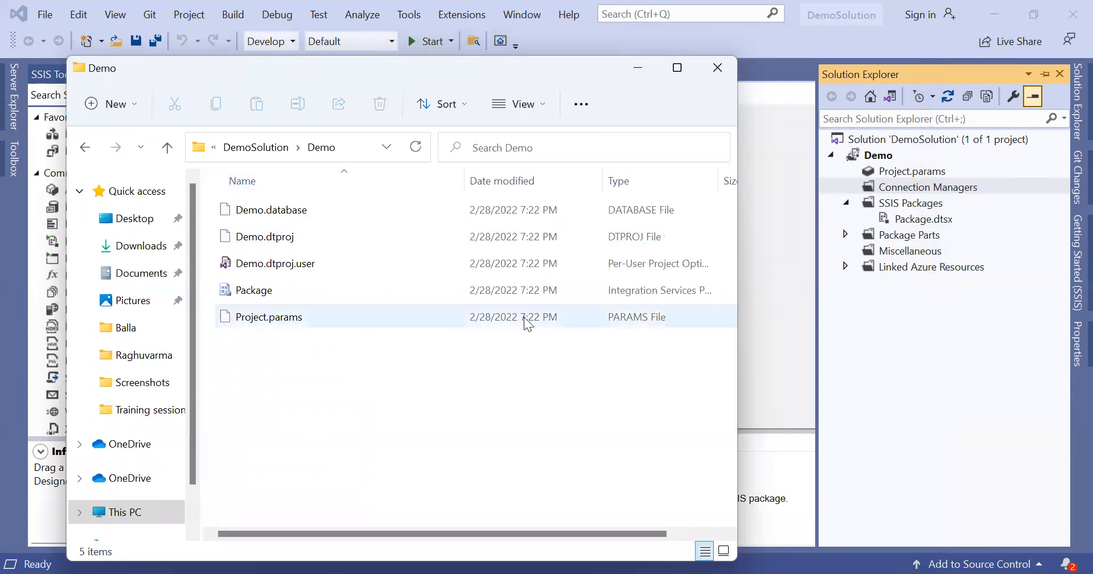
{"action": "left_click", "coordinate": [268, 150]}
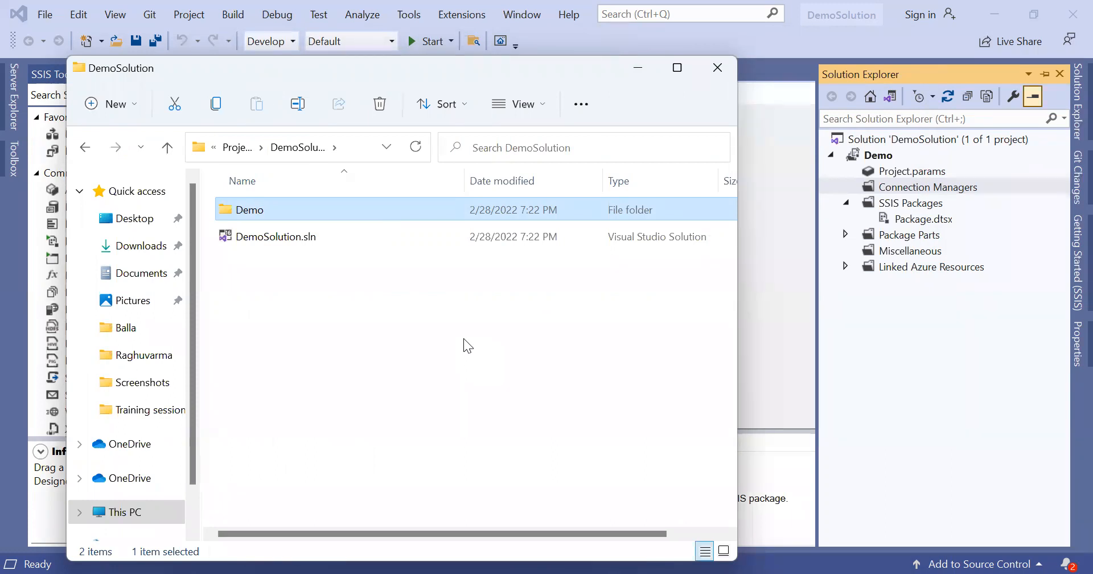
Switch back to Visual Studio, collapse the Demo project and examine what can be added to the DemoSolution solution.
{"action": "key", "text": "alt+Tab"}
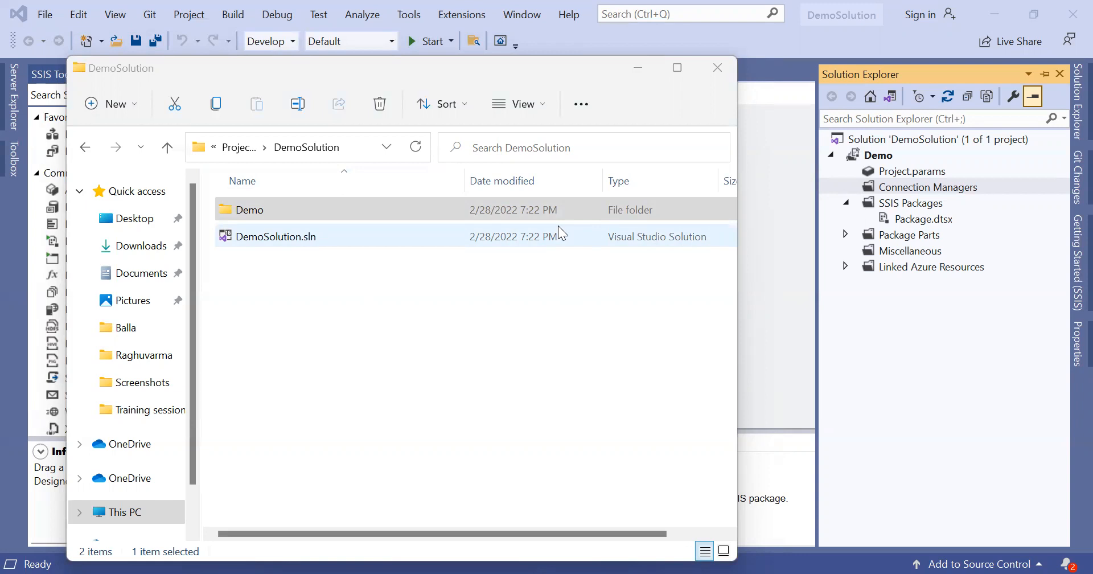
{"action": "left_click", "coordinate": [834, 158]}
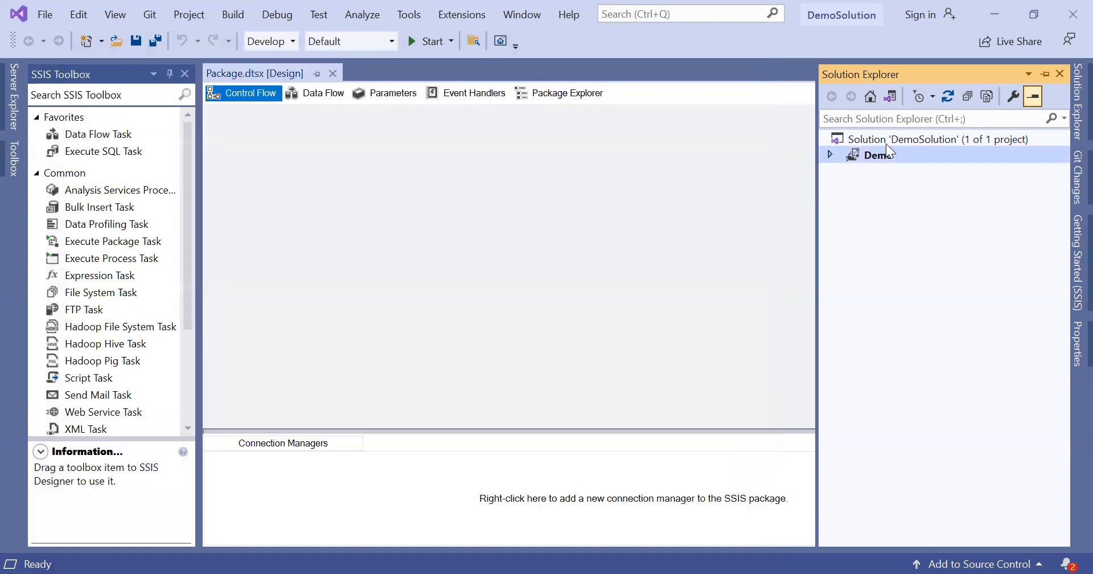
{"action": "right_click", "coordinate": [910, 143]}
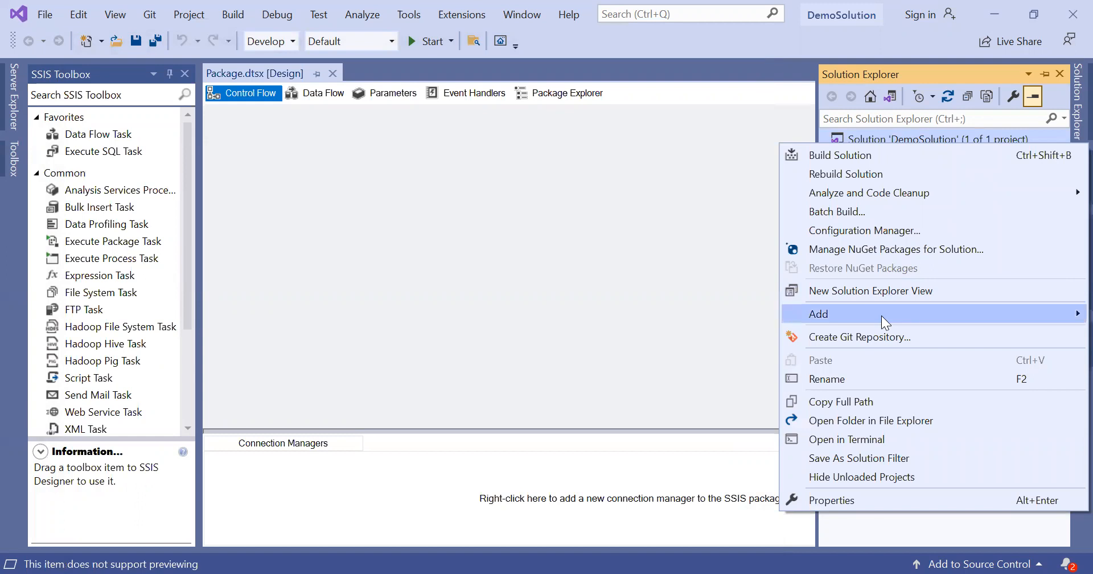
{"action": "mouse_move", "coordinate": [881, 315]}
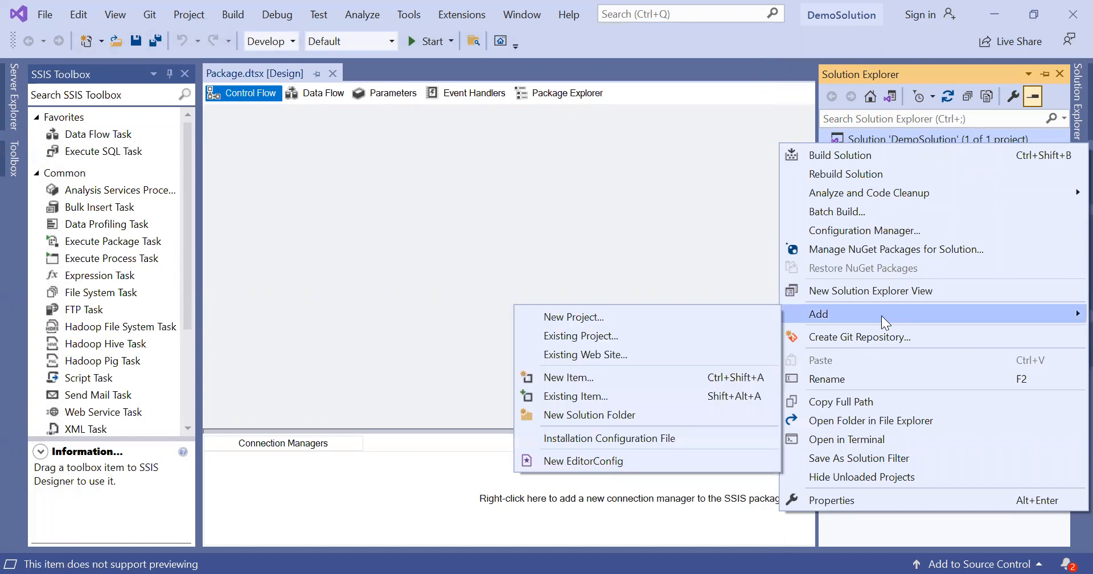
{"action": "left_click", "coordinate": [933, 140]}
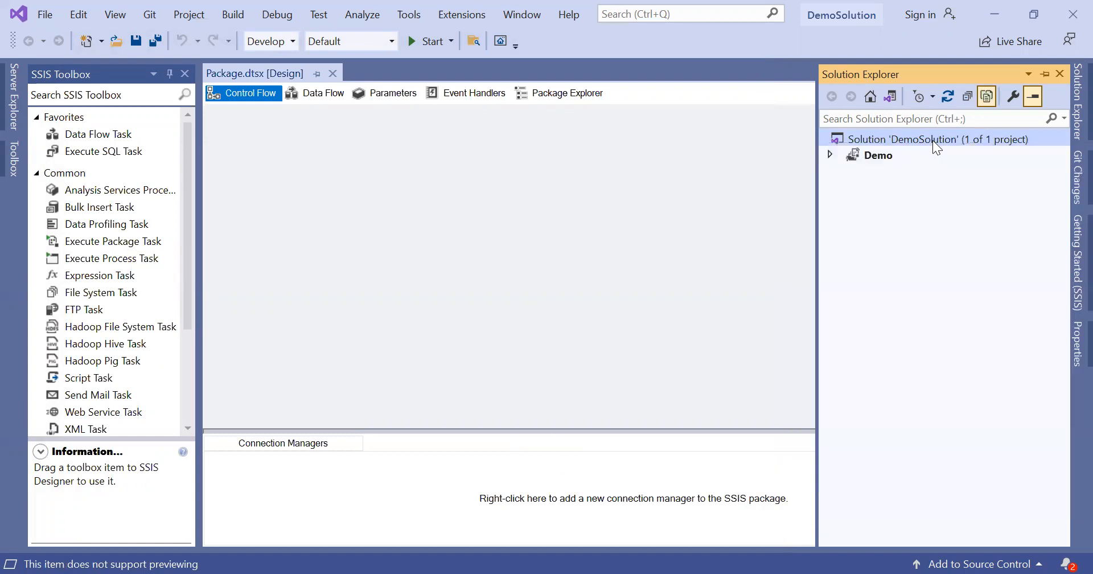
Review the commands for the DemoSolution solution, including its options for adding new or existing projects.
{"action": "left_click", "coordinate": [932, 140]}
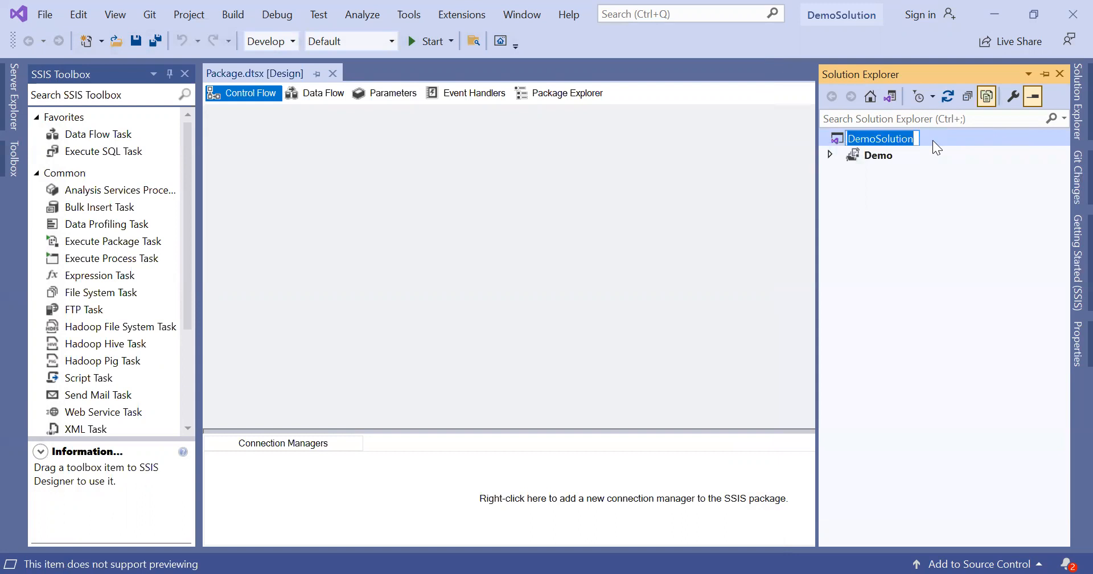
{"action": "key", "text": "Escape"}
{"action": "right_click", "coordinate": [932, 140]}
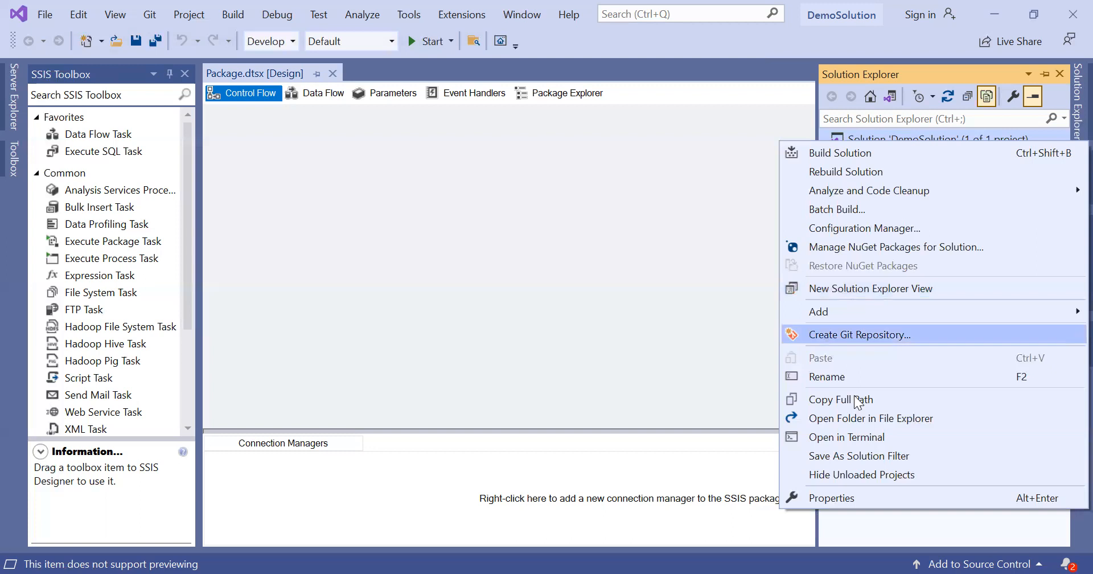
{"action": "mouse_move", "coordinate": [836, 310]}
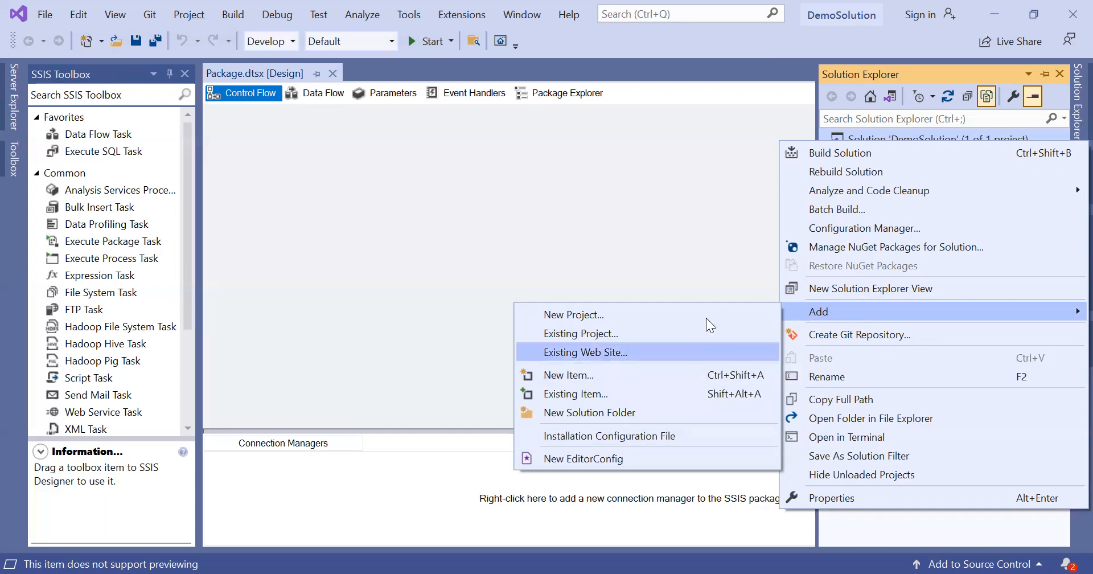
{"action": "left_click", "coordinate": [389, 239]}
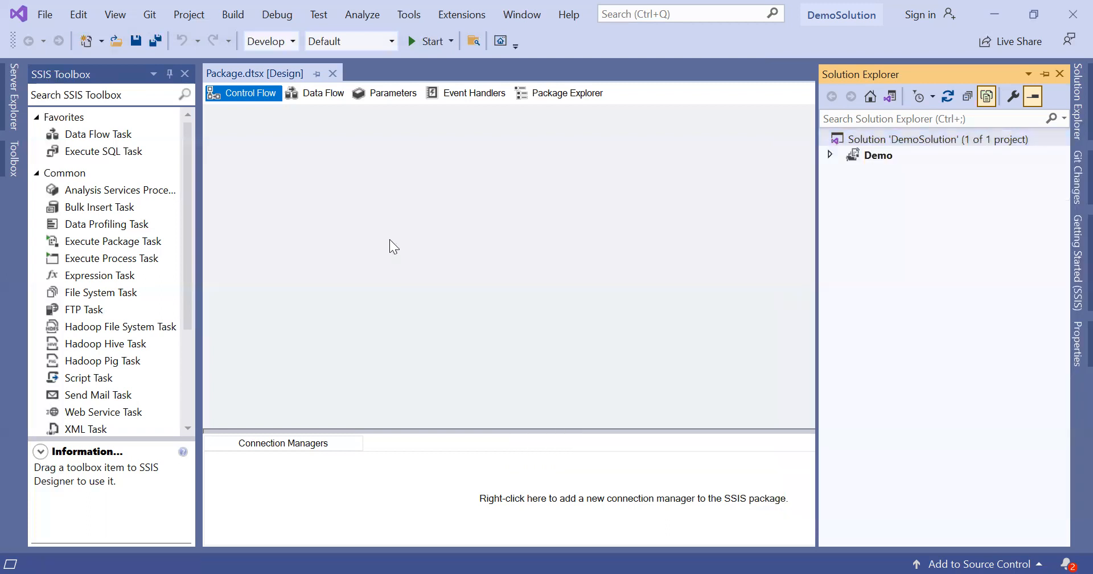
Start a new project, search the templates for "in", and close the template selection without creating anything.
{"action": "left_click", "coordinate": [40, 16]}
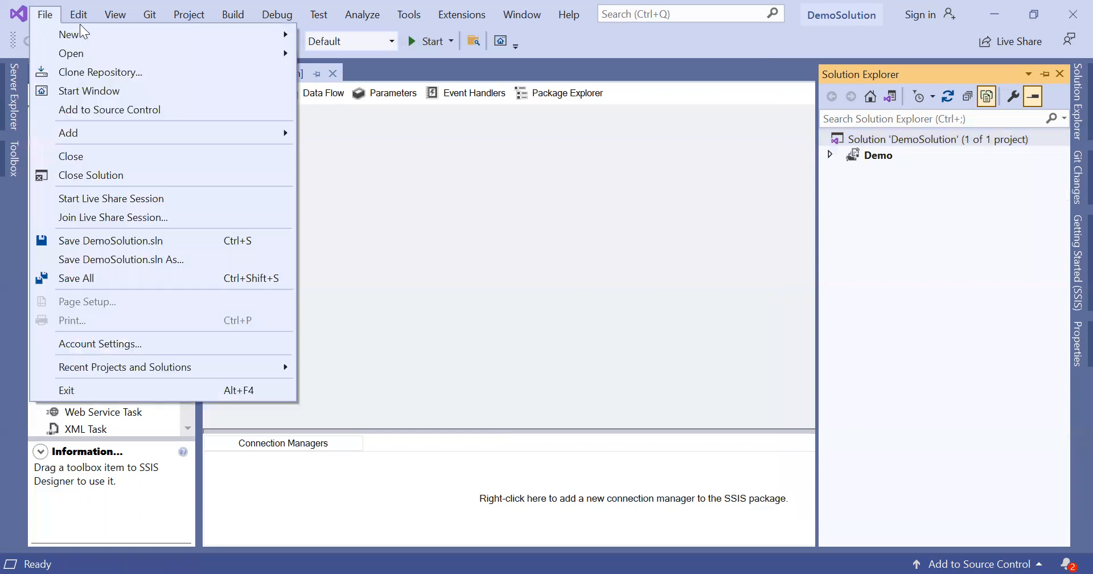
{"action": "left_click", "coordinate": [52, 18]}
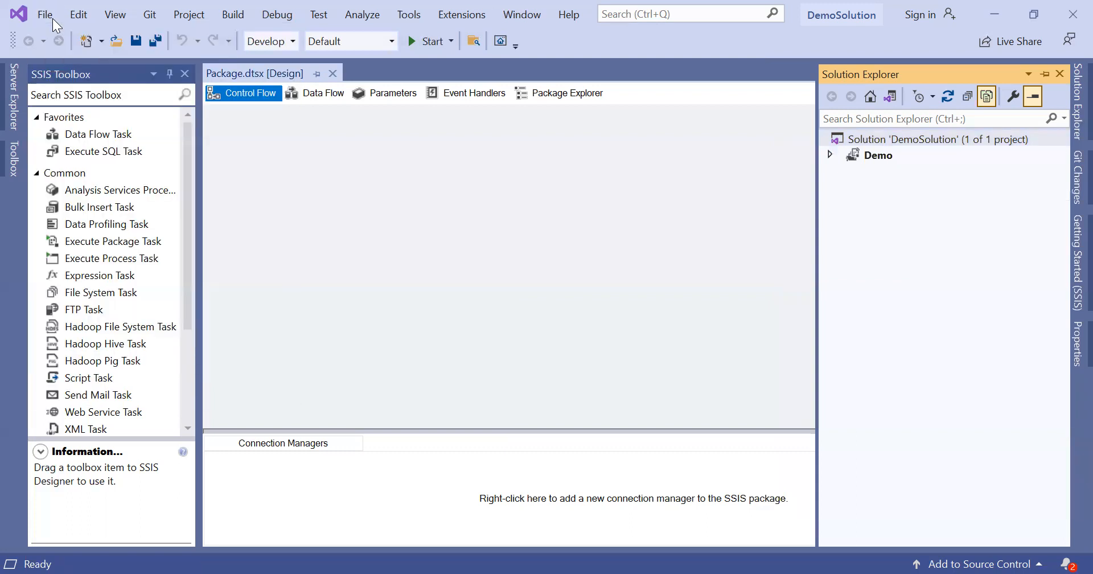
{"action": "left_click", "coordinate": [50, 19]}
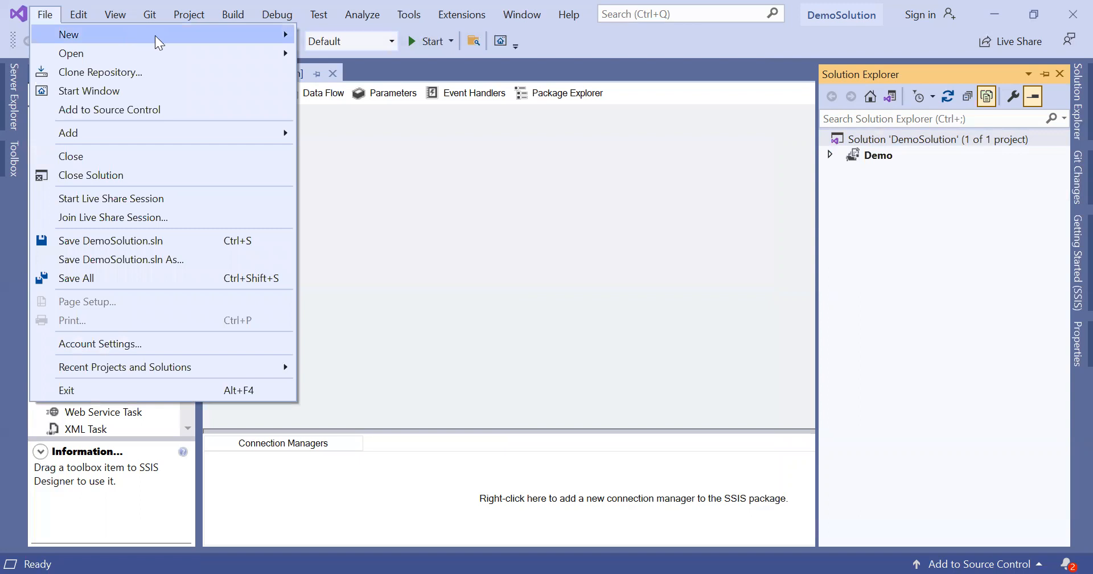
{"action": "mouse_move", "coordinate": [158, 40]}
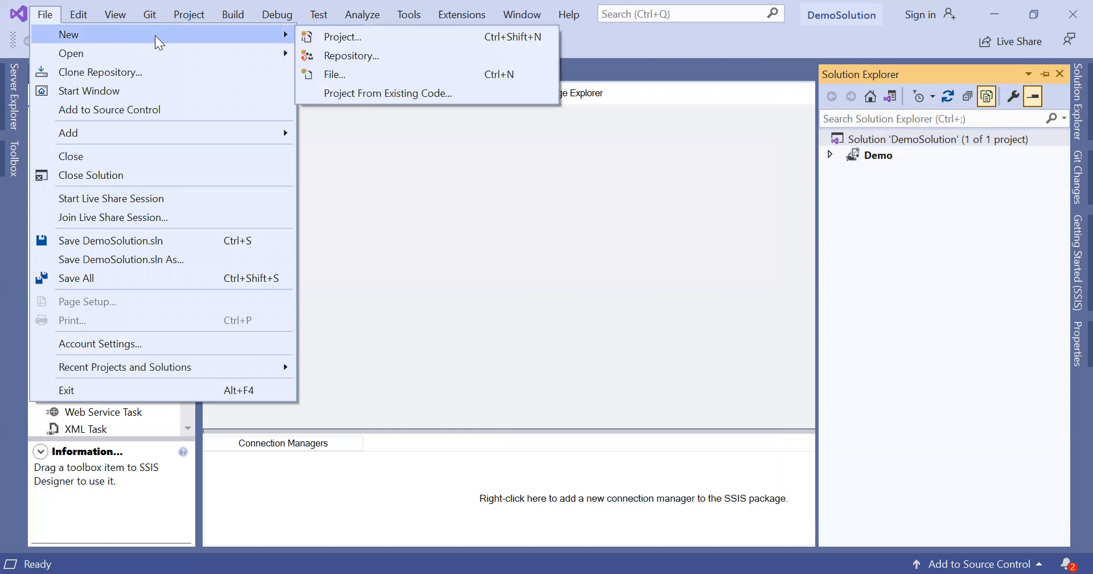
{"action": "left_click", "coordinate": [352, 37]}
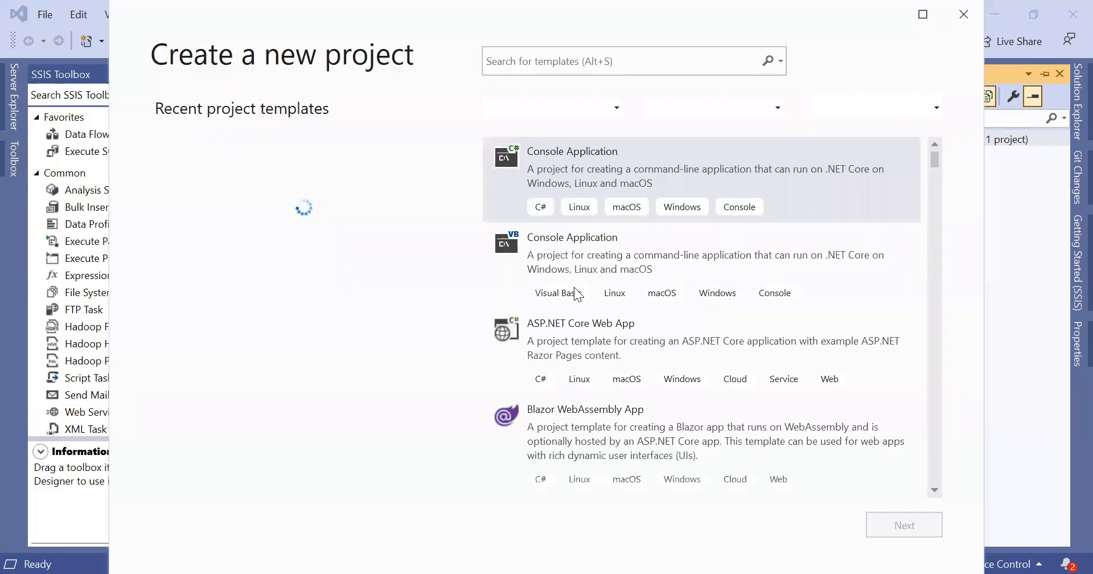
{"action": "left_click", "coordinate": [641, 63]}
{"action": "type", "text": "in"}
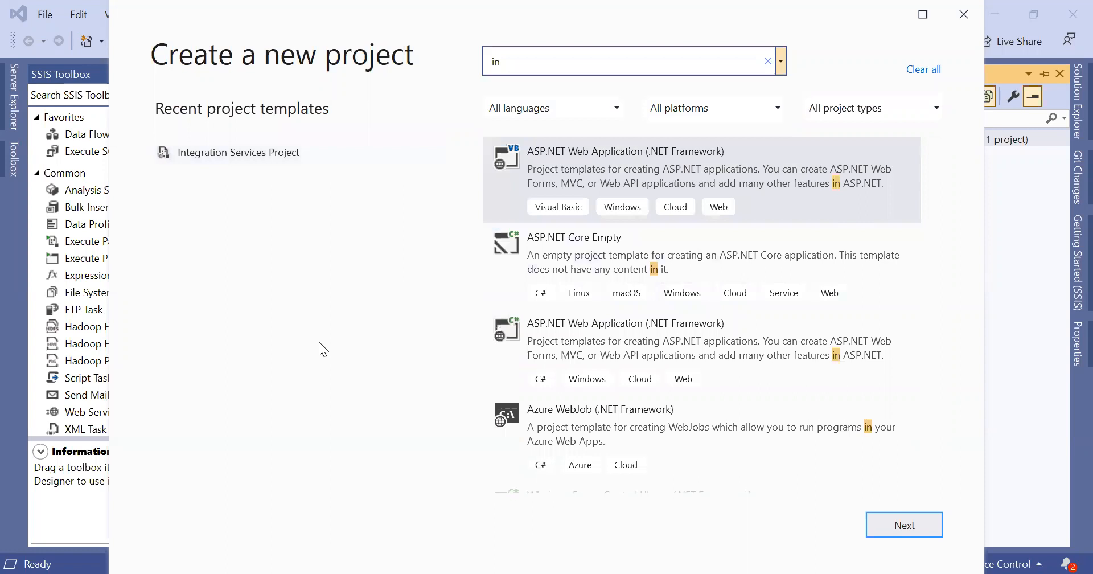
{"action": "left_click", "coordinate": [972, 36]}
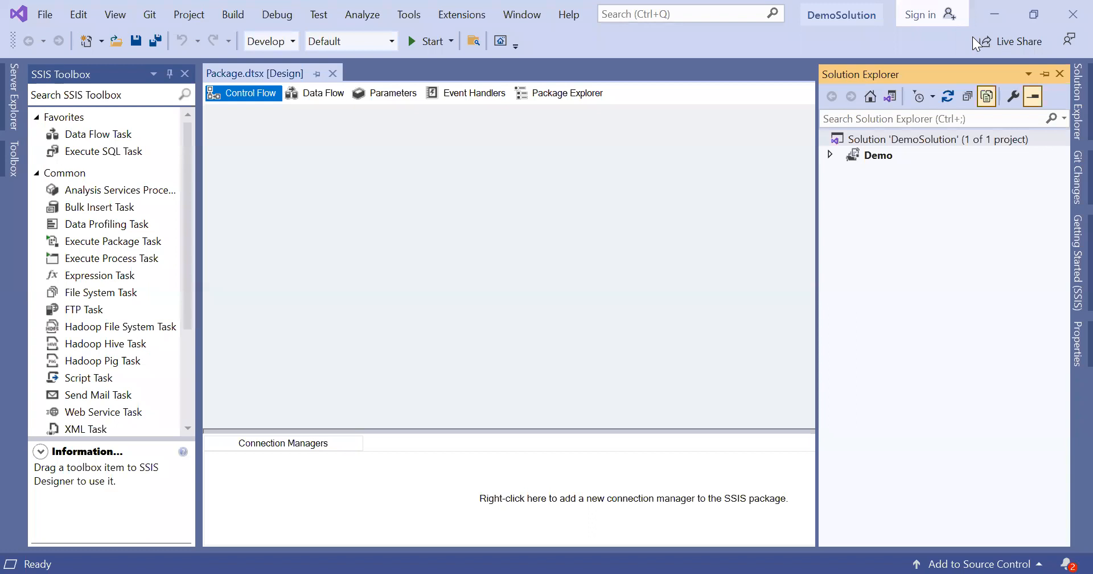
Expand the Demo project in Solution Explorer and examine the control flow tasks offered in the SSIS Toolbox.
{"action": "left_click", "coordinate": [830, 154]}
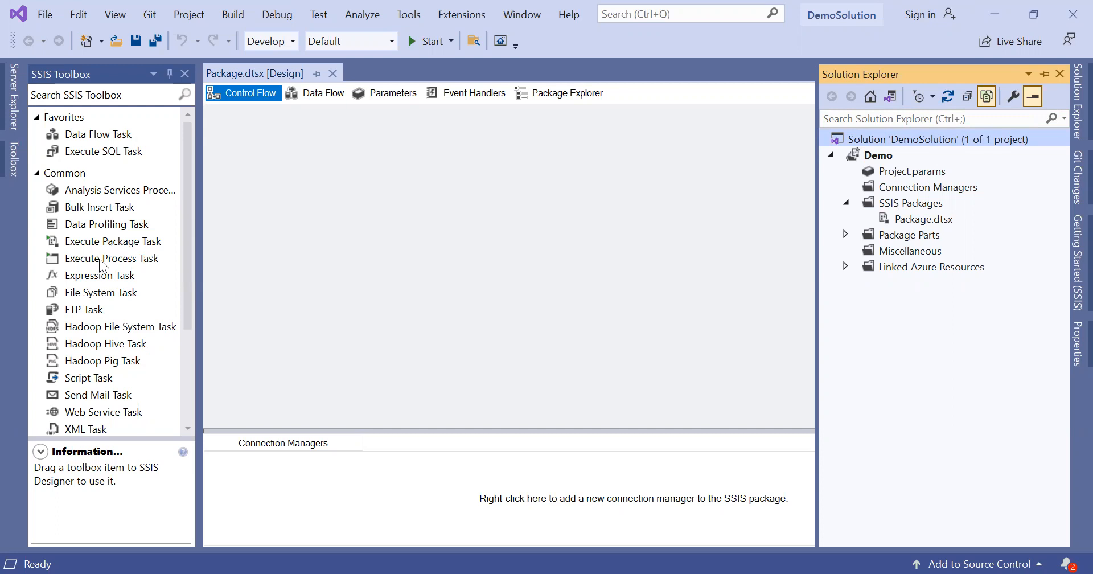
{"action": "scroll", "coordinate": [102, 266], "scroll_direction": "down", "scroll_amount": 3}
{"action": "scroll", "coordinate": [101, 265], "scroll_direction": "up", "scroll_amount": 3}
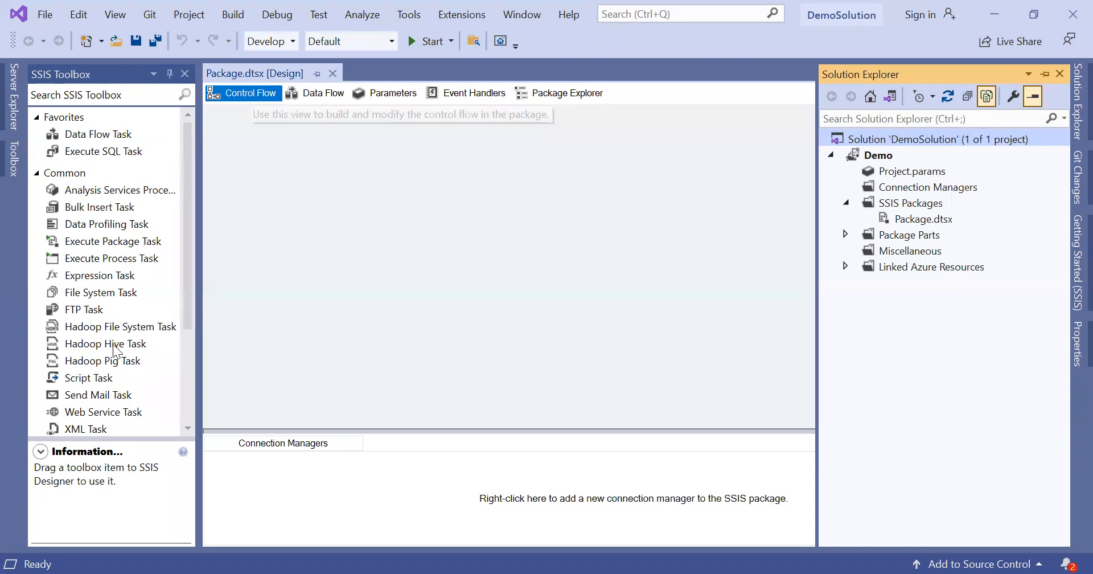
{"action": "scroll", "coordinate": [112, 351], "scroll_direction": "down", "scroll_amount": 3}
{"action": "scroll", "coordinate": [113, 352], "scroll_direction": "up", "scroll_amount": 3}
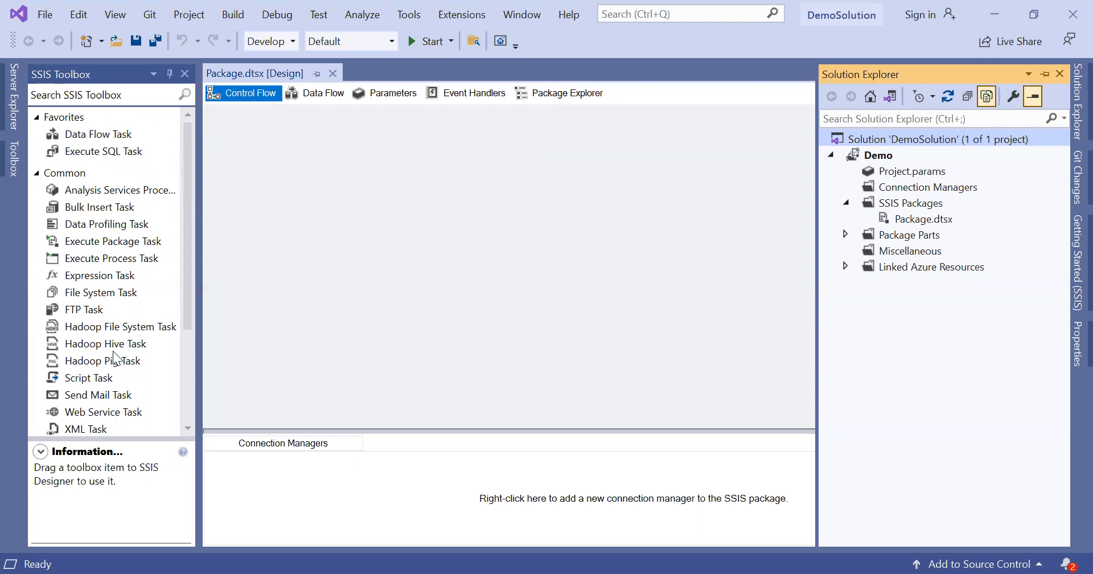
Show the package's Data Flow view and examine the sources, transforms and destinations in the SSIS Toolbox.
{"action": "left_click", "coordinate": [325, 91]}
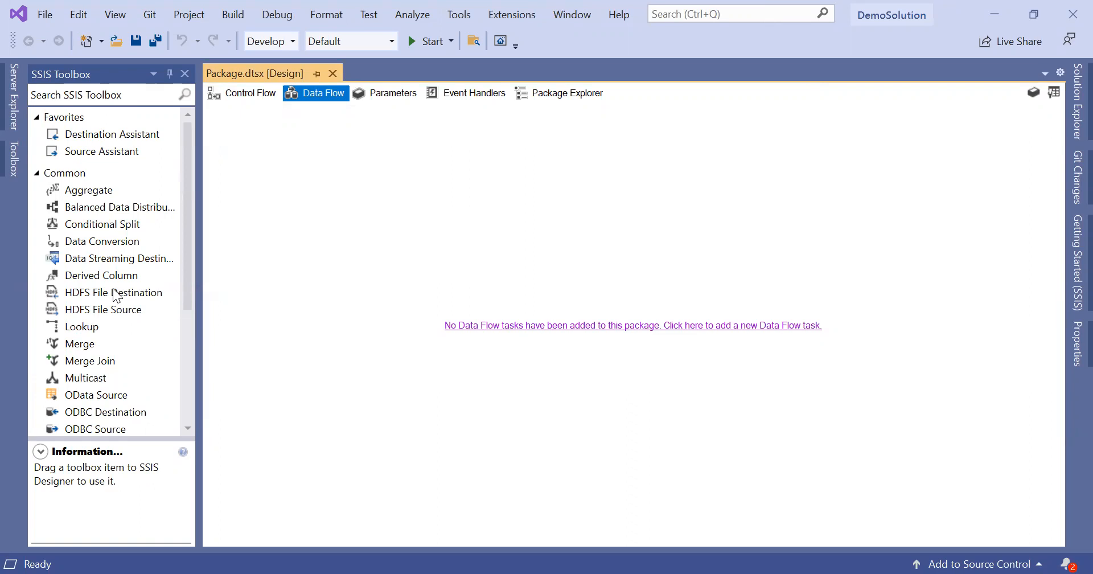
{"action": "scroll", "coordinate": [127, 357], "scroll_direction": "down", "scroll_amount": 4}
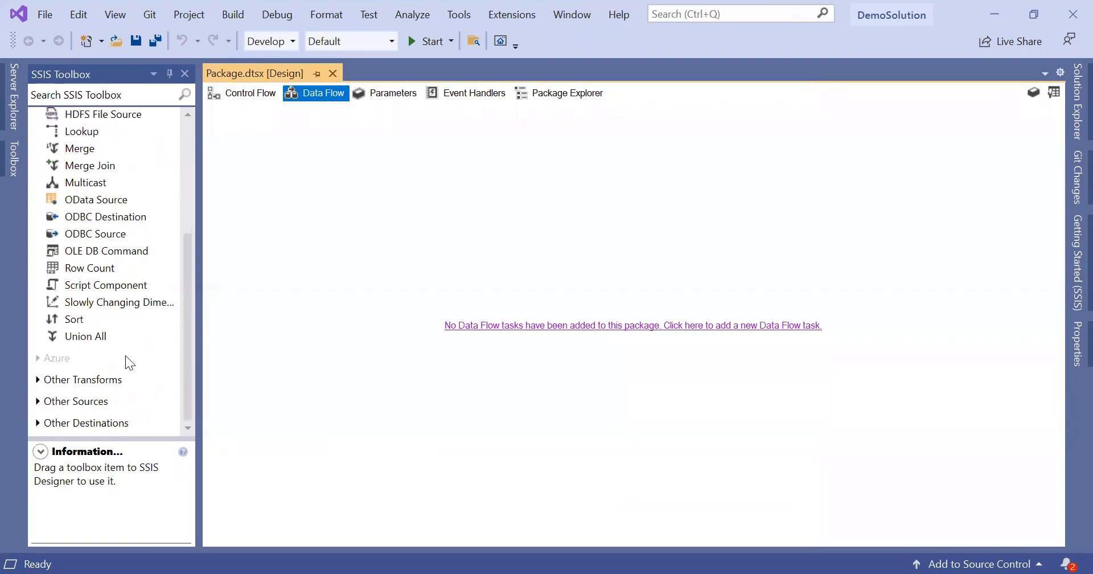
{"action": "scroll", "coordinate": [126, 358], "scroll_direction": "up", "scroll_amount": 4}
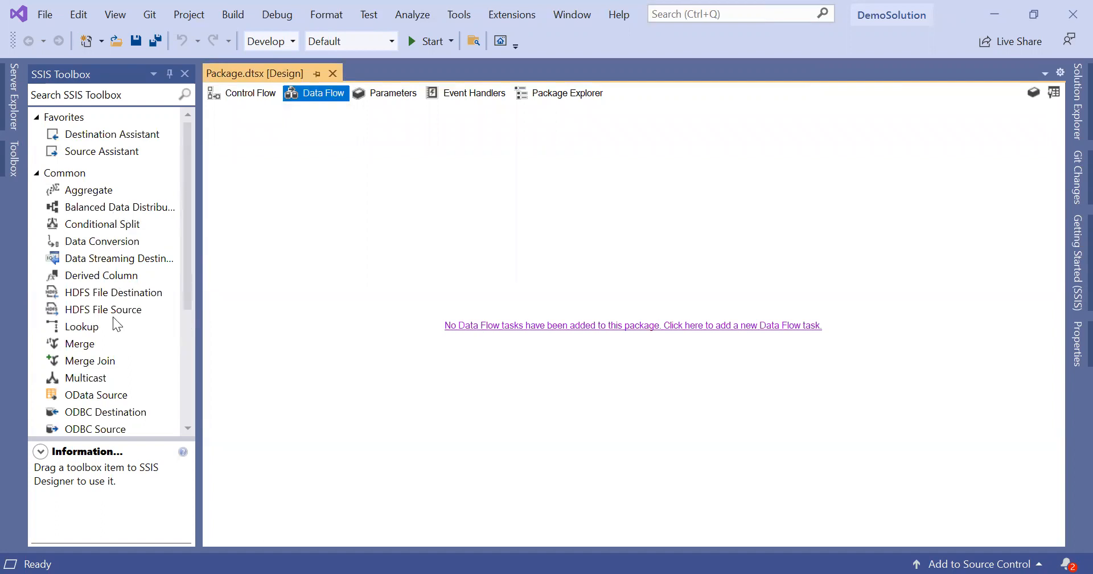
{"action": "scroll", "coordinate": [114, 317], "scroll_direction": "down", "scroll_amount": 4}
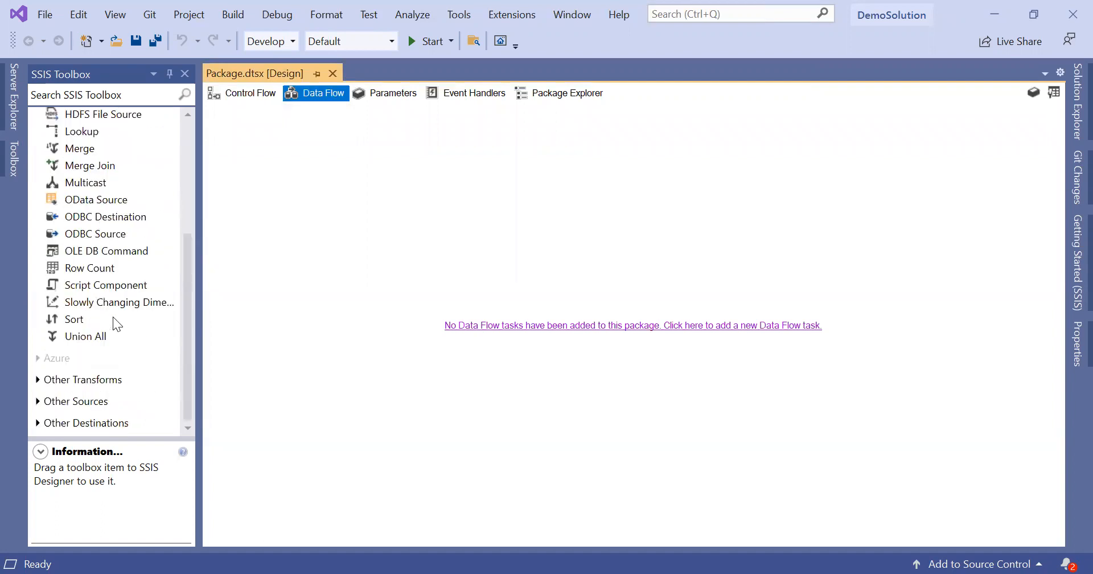
{"action": "scroll", "coordinate": [116, 323], "scroll_direction": "up", "scroll_amount": 4}
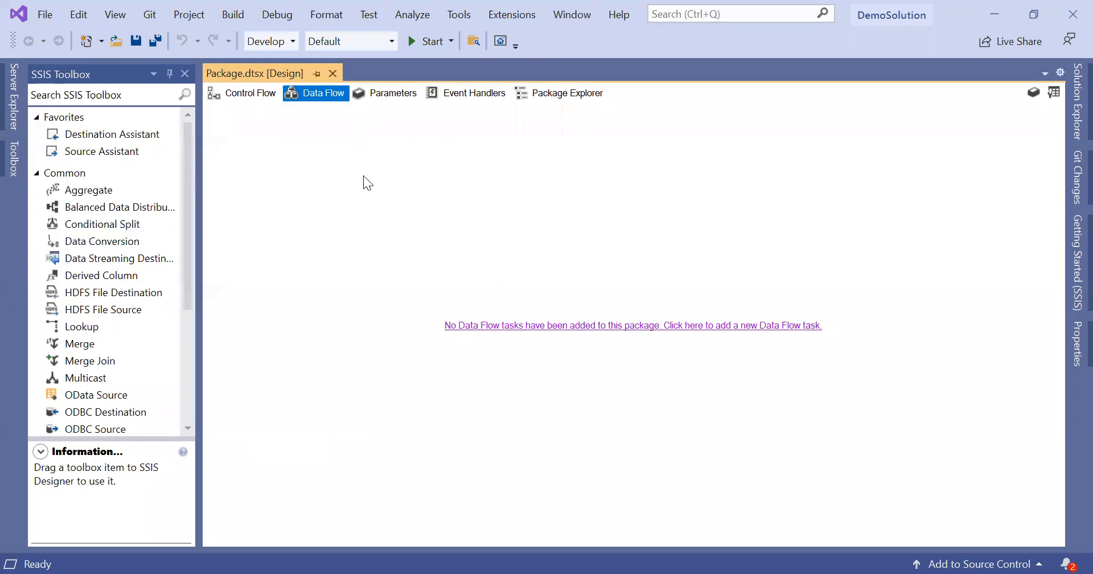
Examine the package's Parameters, Event Handlers and Package Explorer views in turn.
{"action": "left_click", "coordinate": [399, 98]}
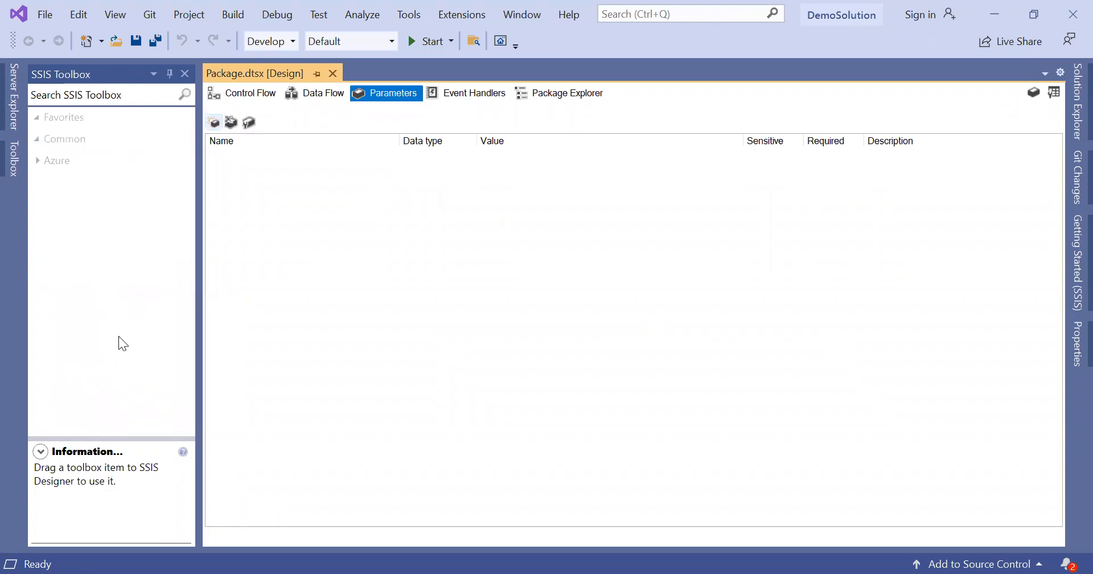
{"action": "left_click", "coordinate": [483, 92]}
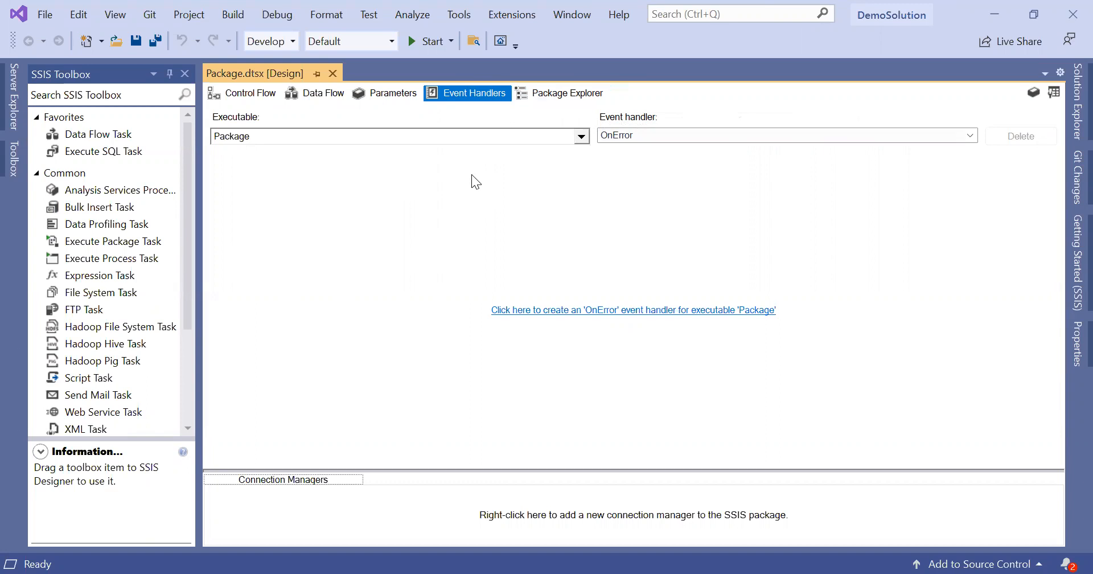
{"action": "left_click", "coordinate": [581, 94]}
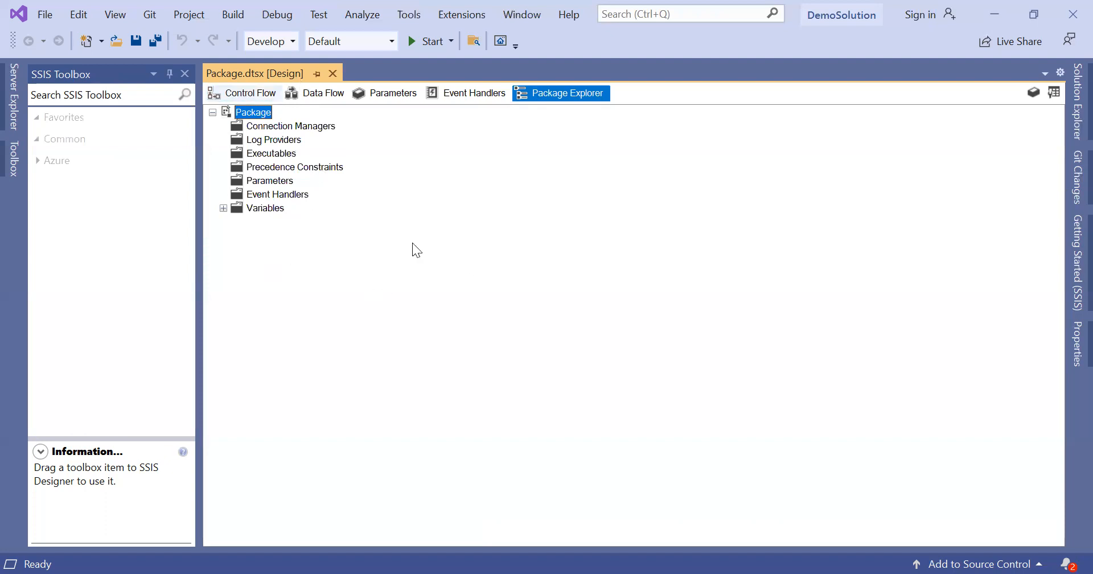
Return to the Control Flow view and add a Data Flow Task to the design surface.
{"action": "left_click", "coordinate": [259, 98]}
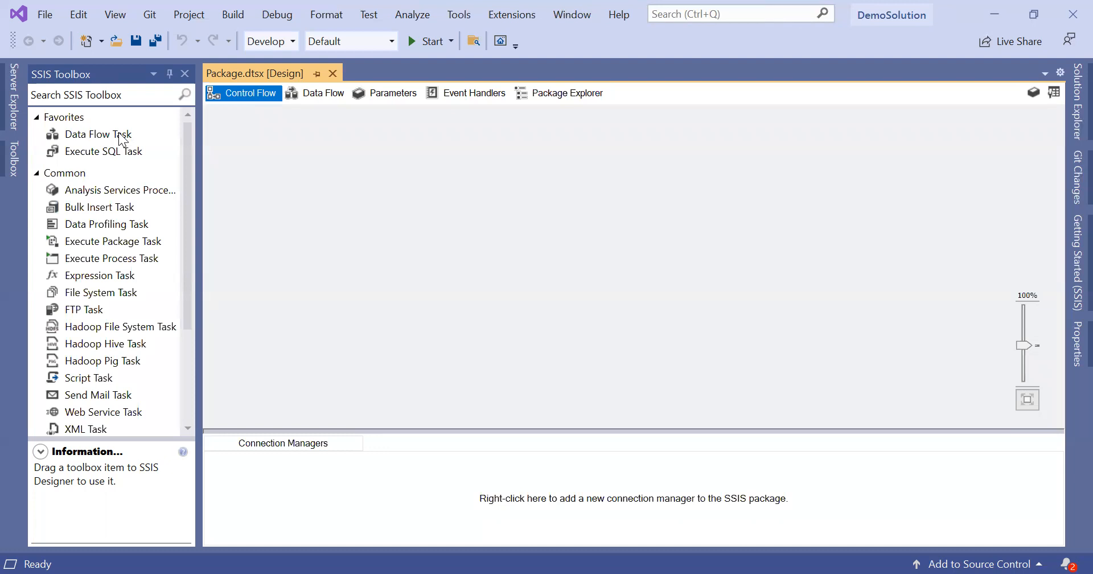
{"action": "left_click_drag", "start_coordinate": [120, 135], "coordinate": [288, 161]}
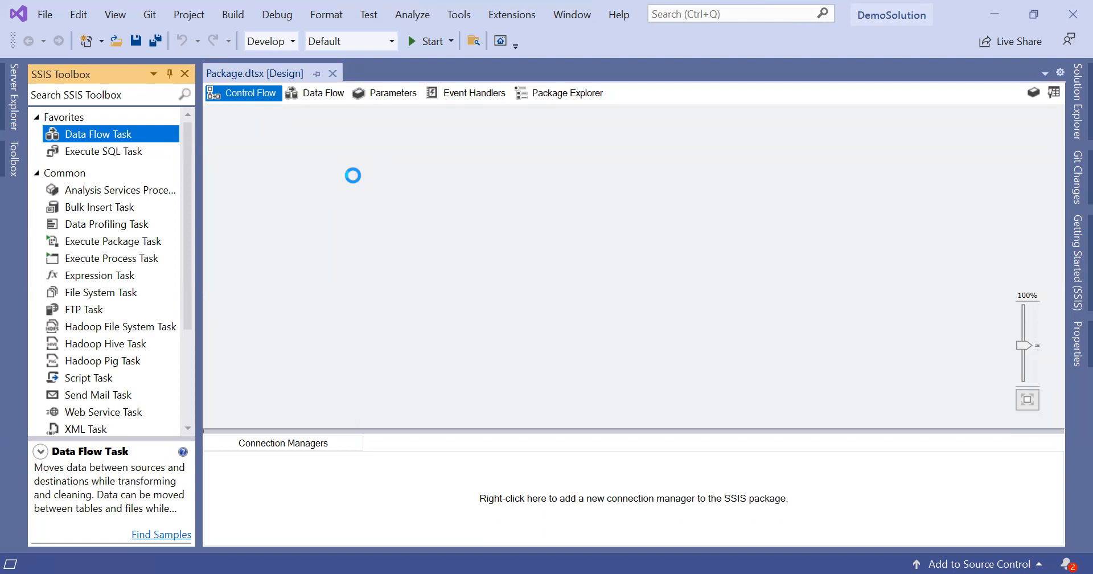
{"action": "double_click", "coordinate": [95, 140]}
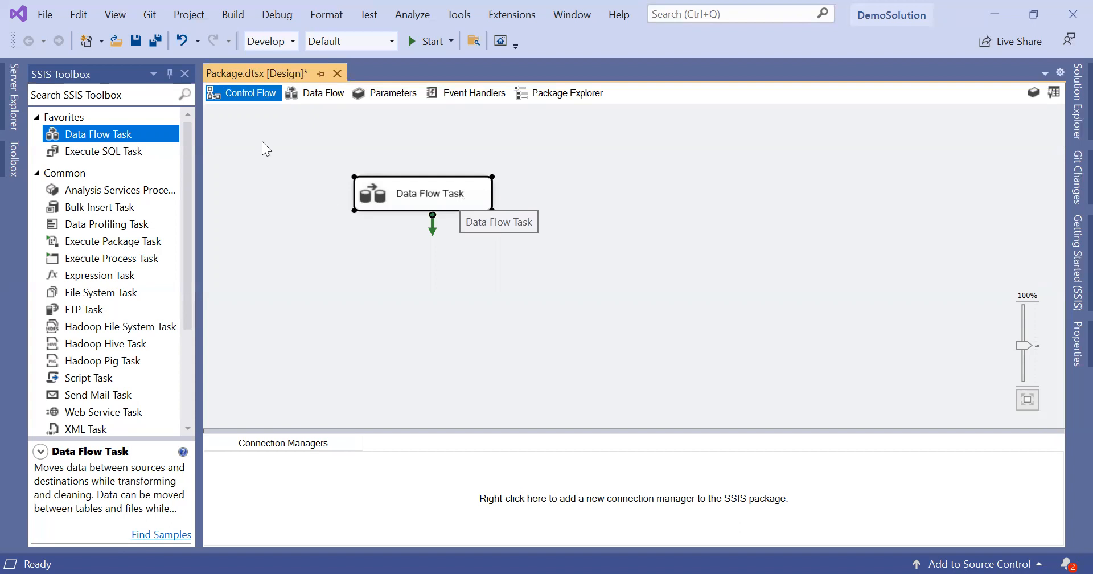
Open the Data Flow Task's data flow, return to the control flow, and open the task's data flow again.
{"action": "double_click", "coordinate": [423, 192]}
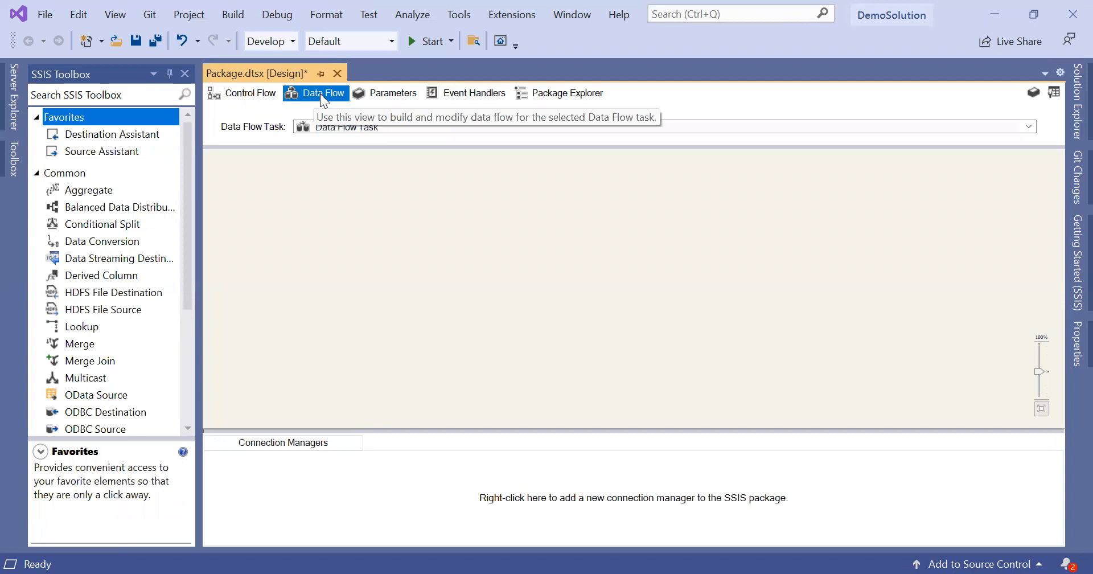
{"action": "left_click", "coordinate": [263, 95]}
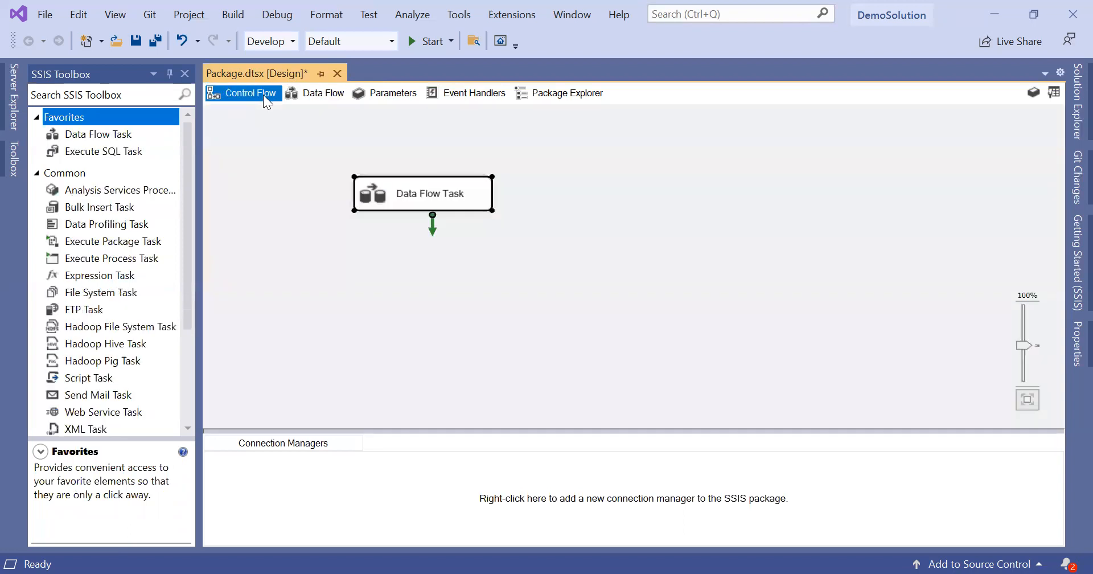
{"action": "double_click", "coordinate": [460, 200]}
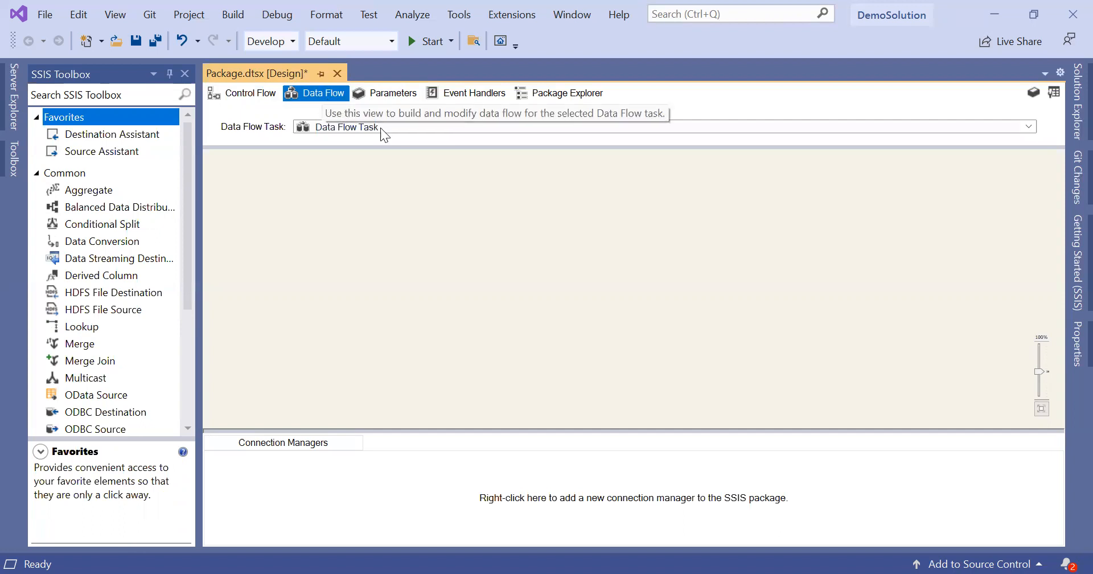
Return to the control flow and add two more Data Flow Tasks beside the existing one.
{"action": "left_click", "coordinate": [248, 94]}
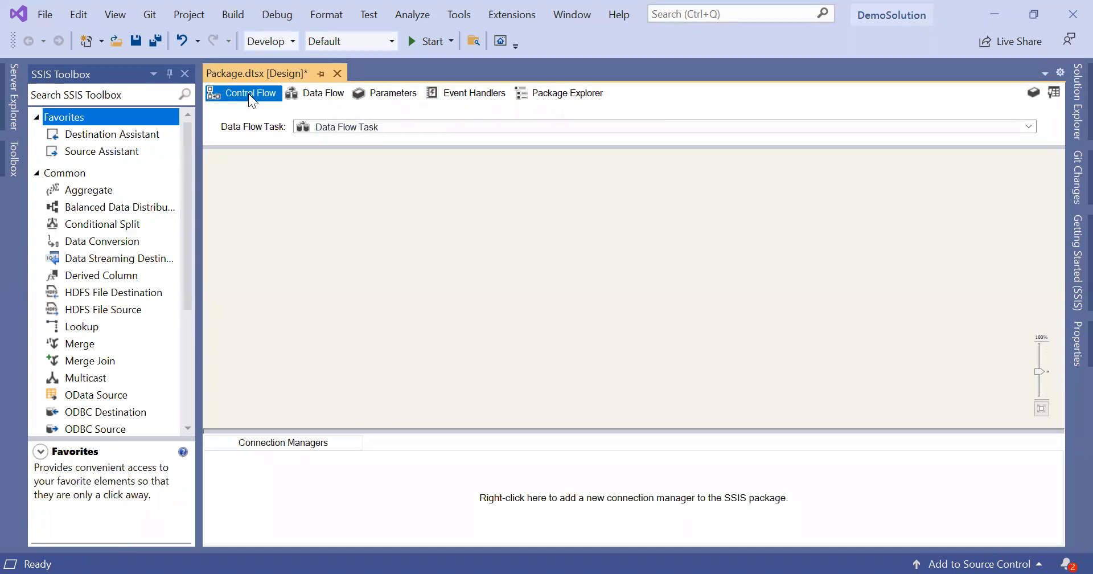
{"action": "left_click_drag", "start_coordinate": [122, 135], "coordinate": [605, 183]}
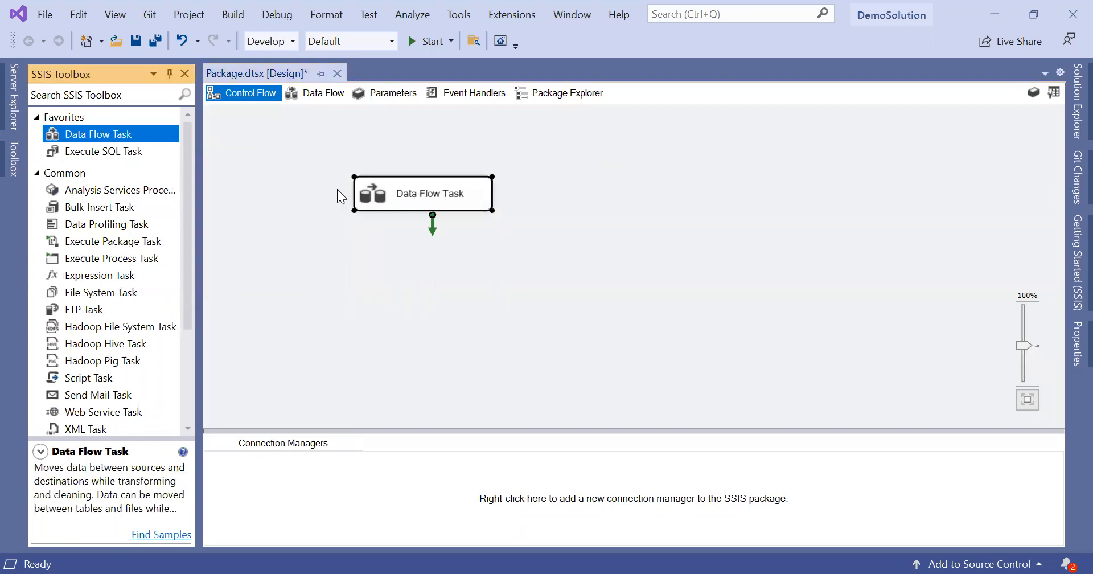
{"action": "left_click_drag", "start_coordinate": [126, 139], "coordinate": [788, 190]}
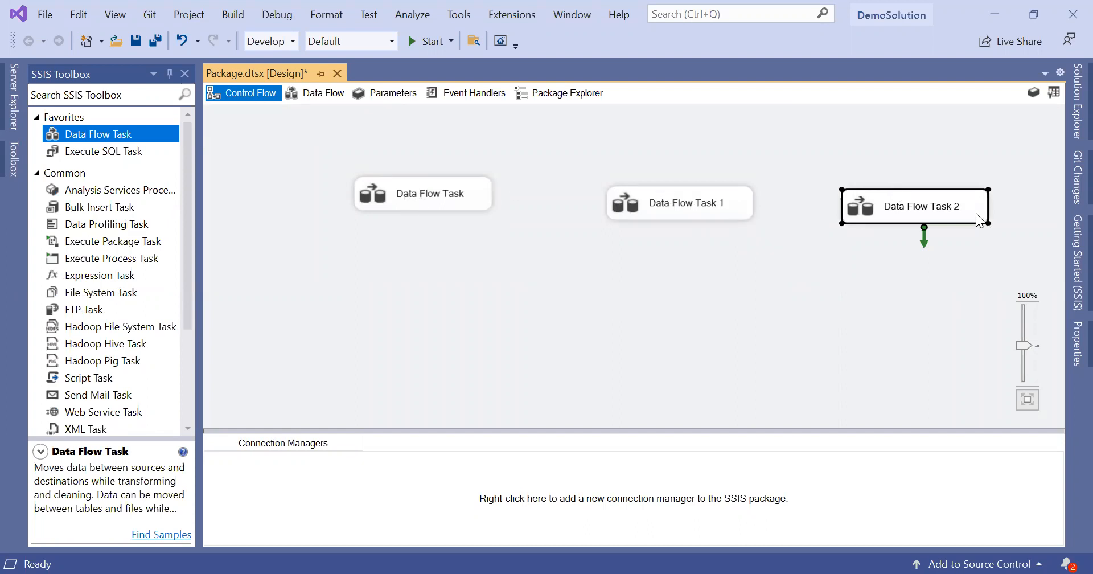
Rename the third Data Flow Task as "Data Flow Task Demo".
{"action": "left_click", "coordinate": [952, 214]}
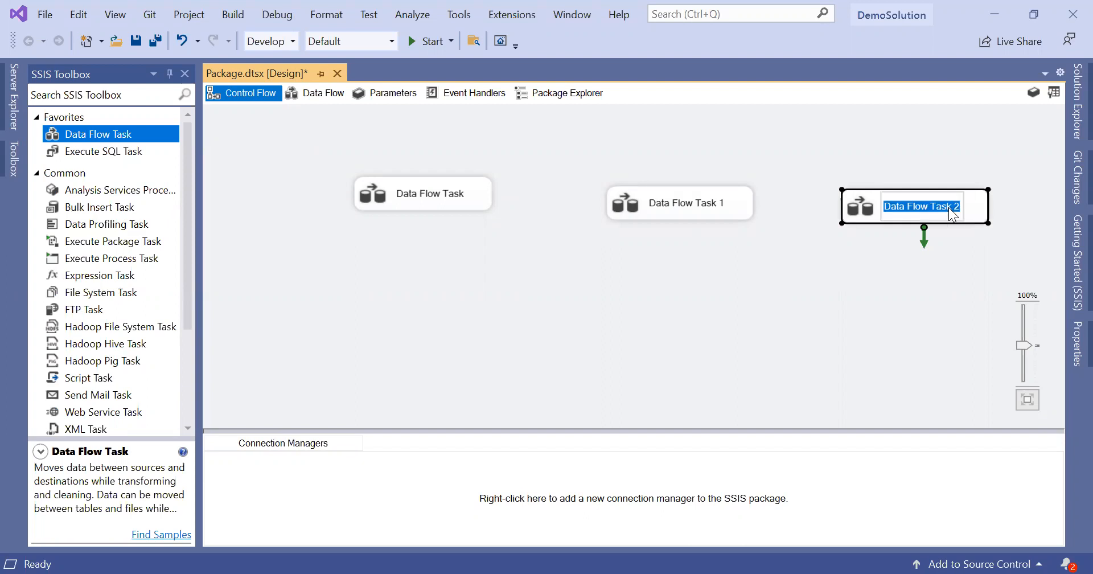
{"action": "key", "text": "End"}
{"action": "key", "text": "BackSpace"}
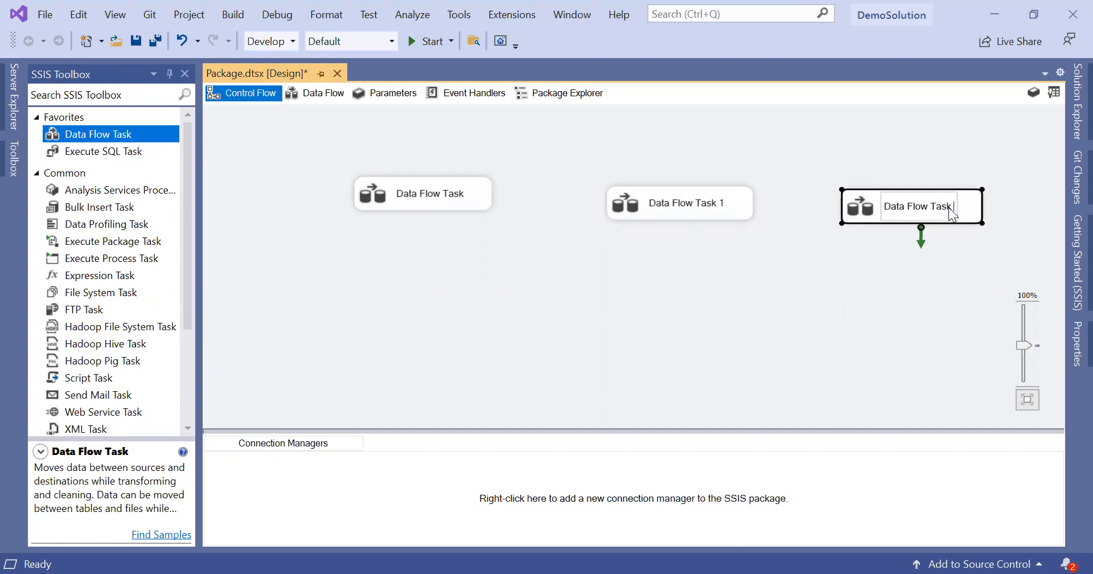
{"action": "type", "text": "Dmo"}
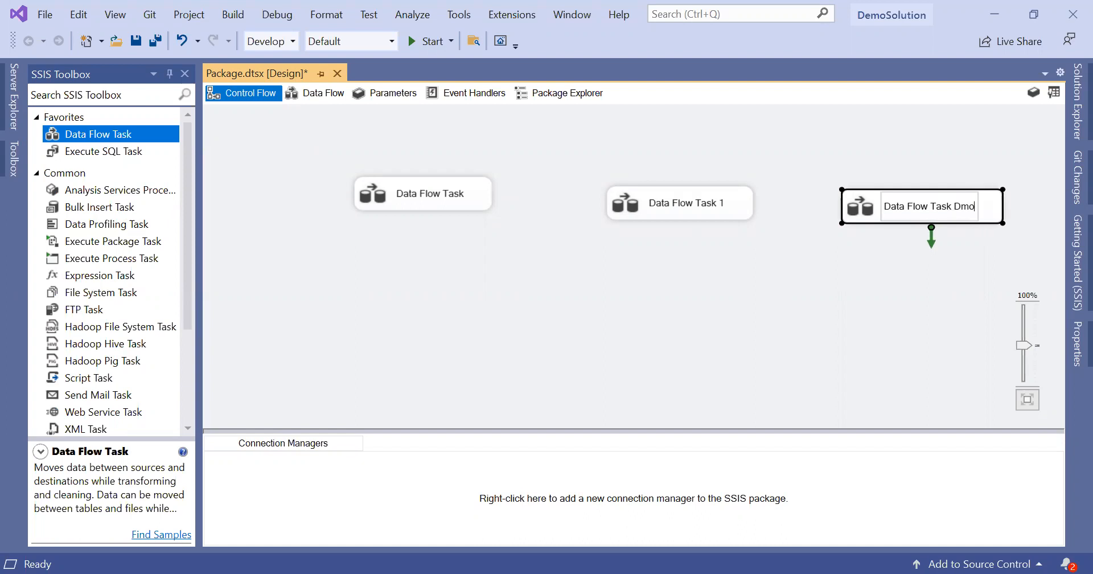
{"action": "key", "text": "BackSpace"}
{"action": "key", "text": "BackSpace"}
{"action": "type", "text": "emo"}
{"action": "key", "text": "Return"}
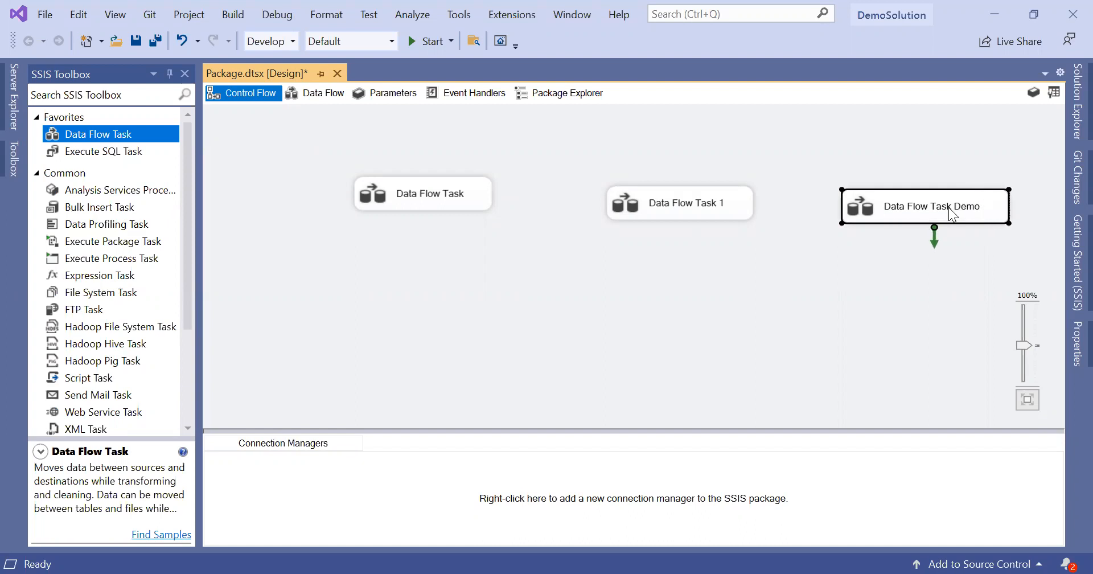
Switch to the Data Flow view and change the displayed task to "Data Flow Task".
{"action": "left_click", "coordinate": [918, 213]}
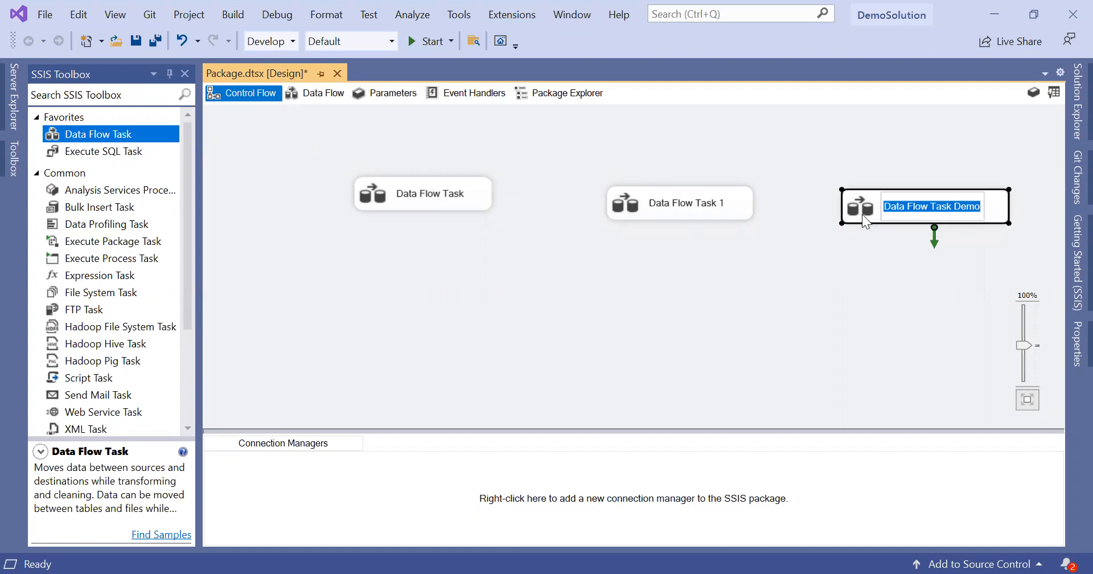
{"action": "left_click", "coordinate": [862, 214]}
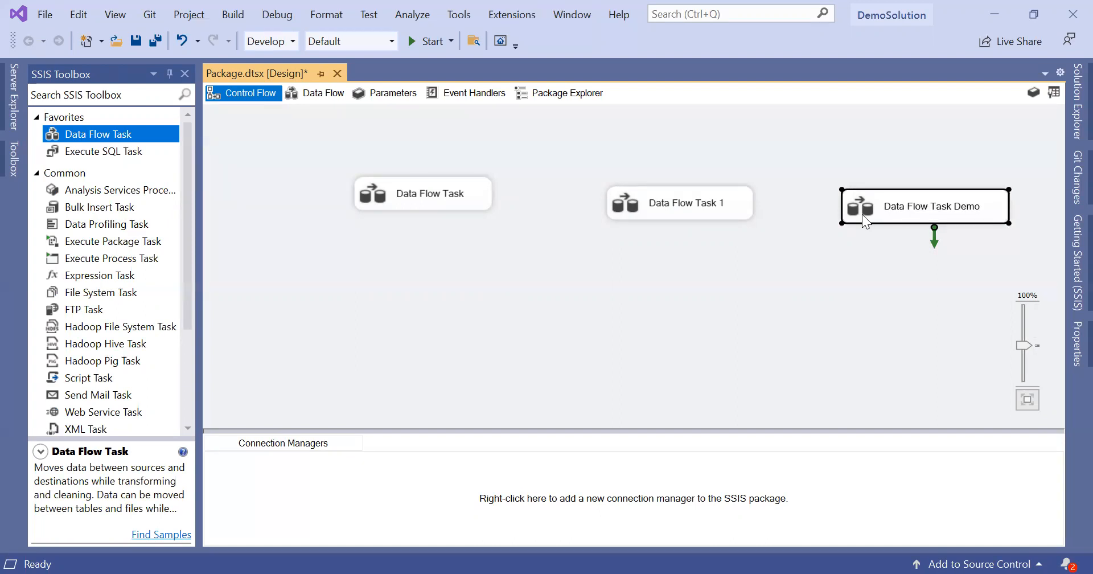
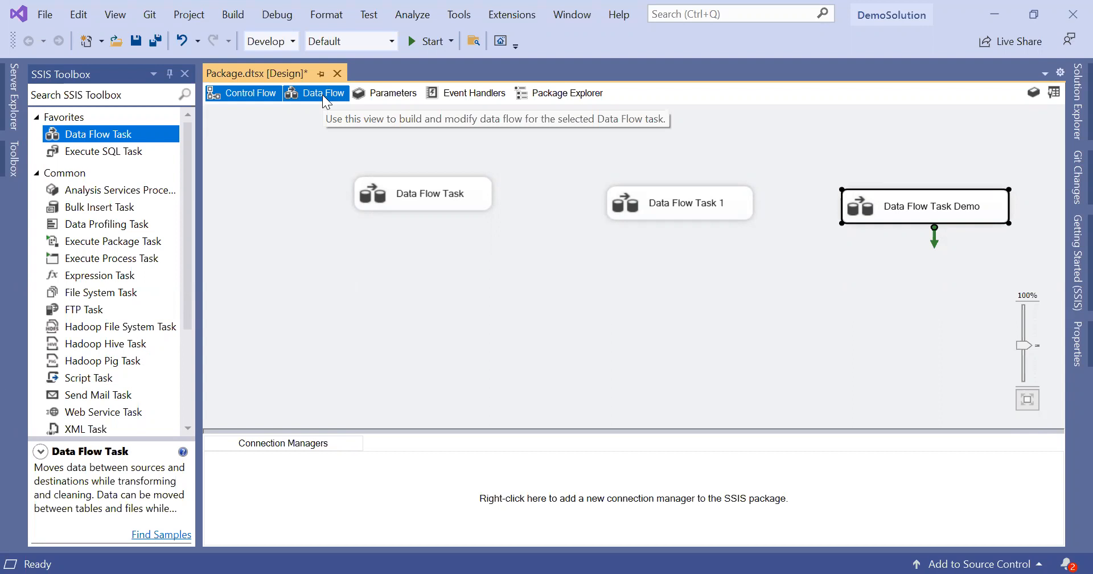
{"action": "left_click", "coordinate": [322, 94]}
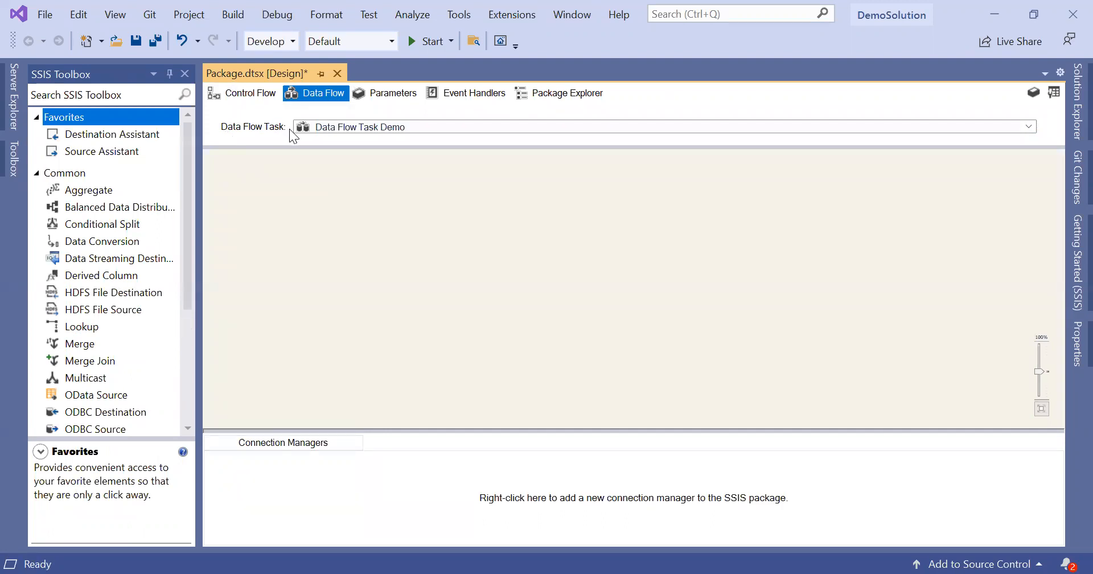
{"action": "left_click", "coordinate": [328, 123]}
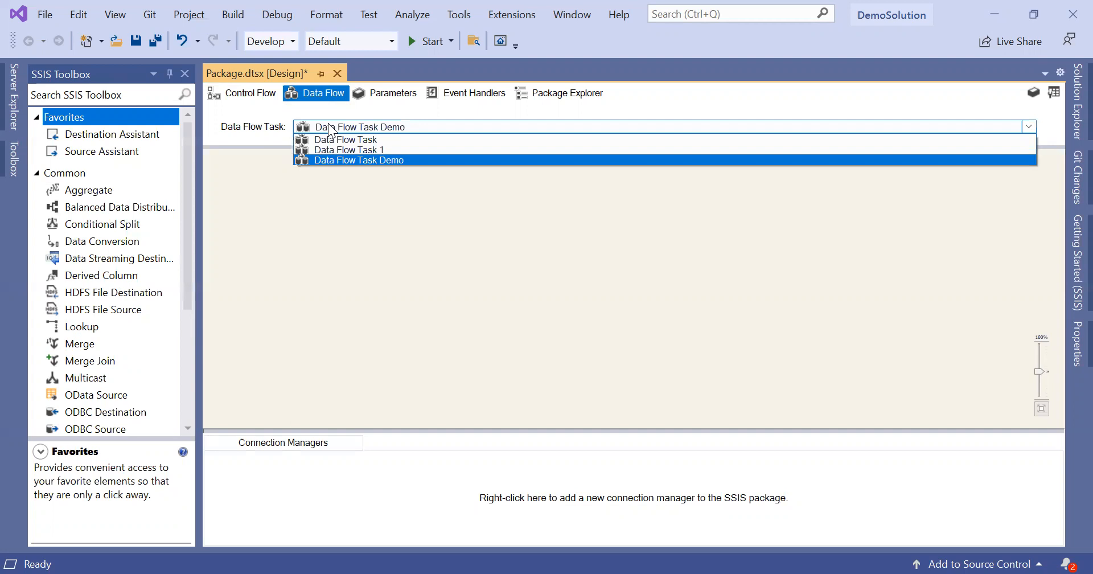
{"action": "left_click", "coordinate": [359, 140]}
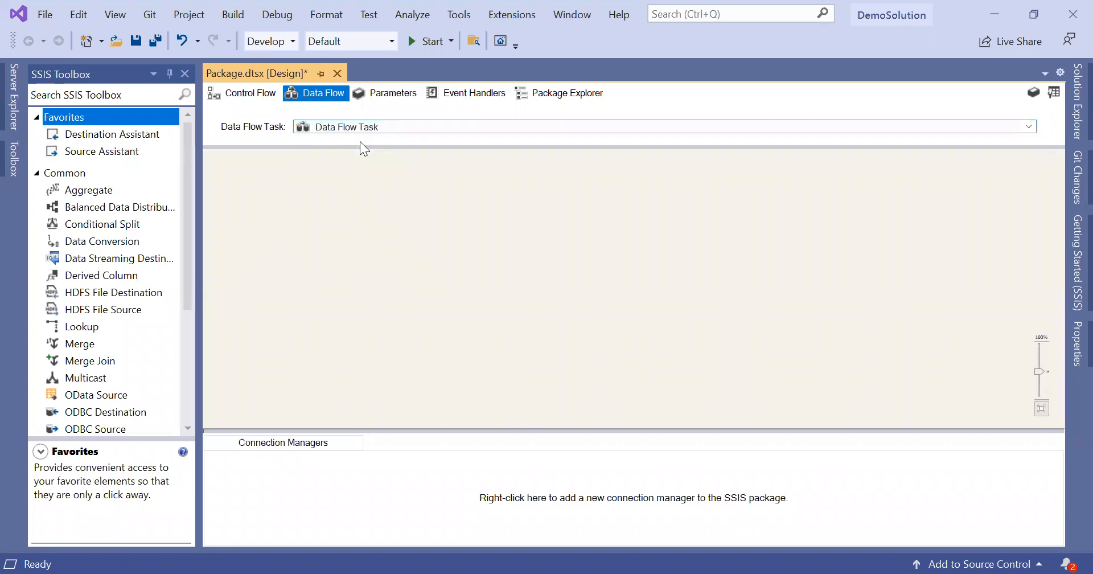
From the control flow, open the data flows of Data Flow Task, Data Flow Task 1 and Data Flow Task Demo in turn, and view the task list.
{"action": "left_click", "coordinate": [240, 94]}
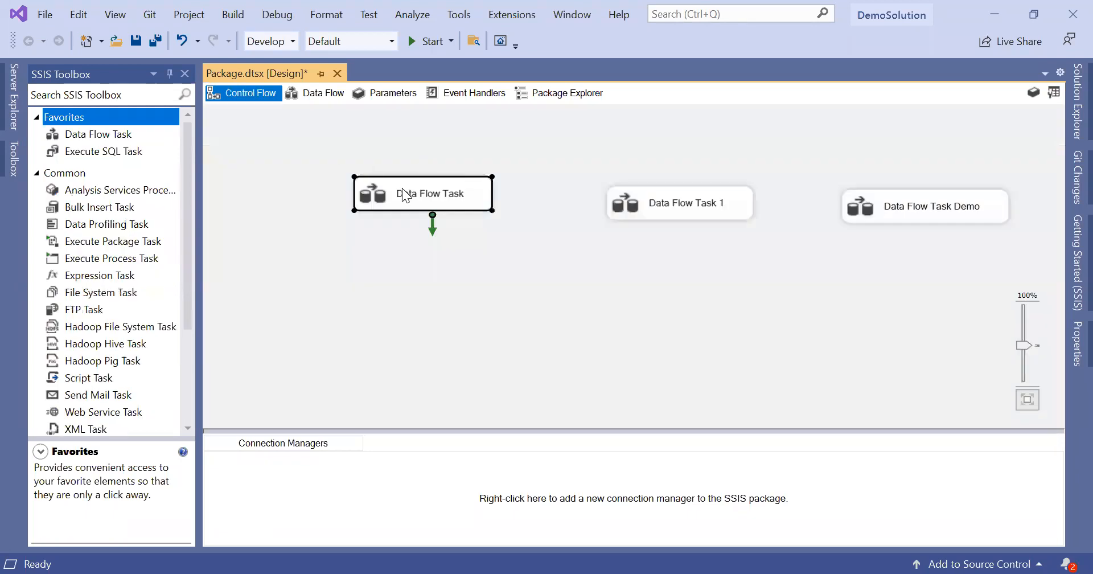
{"action": "double_click", "coordinate": [429, 197]}
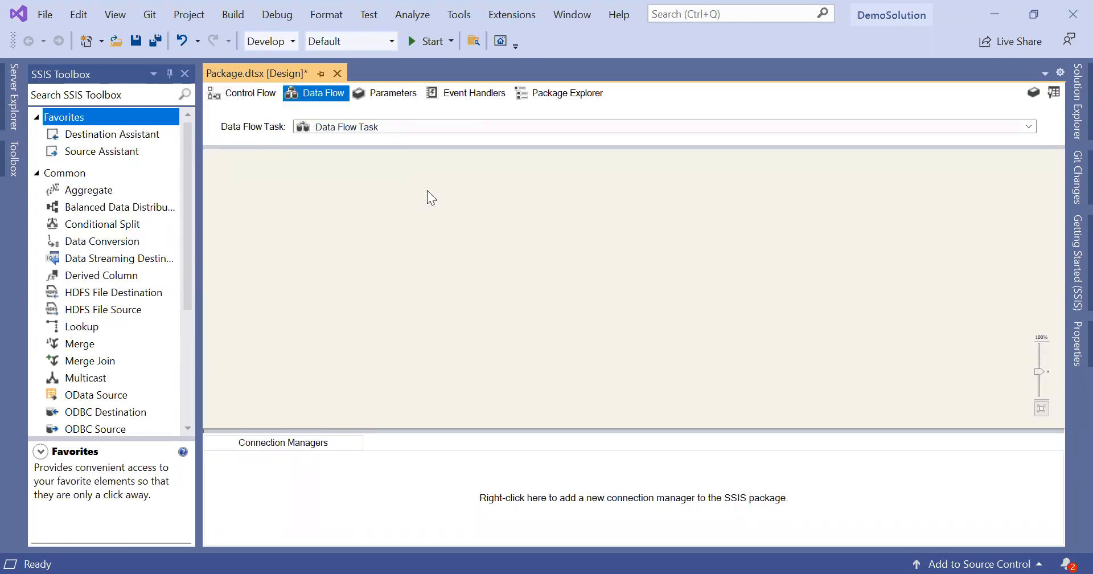
{"action": "left_click", "coordinate": [255, 92]}
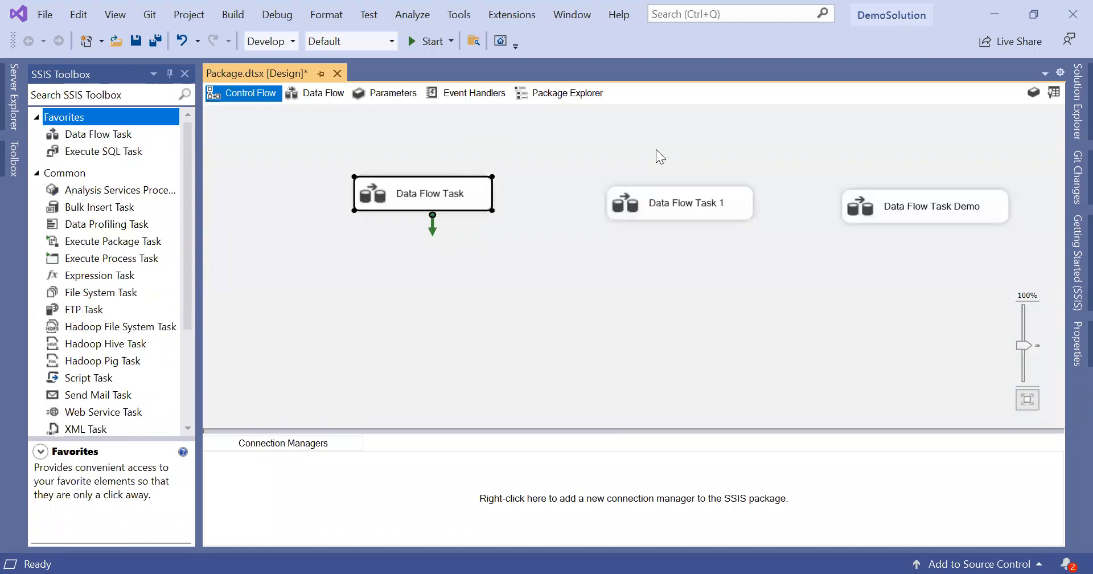
{"action": "double_click", "coordinate": [666, 201]}
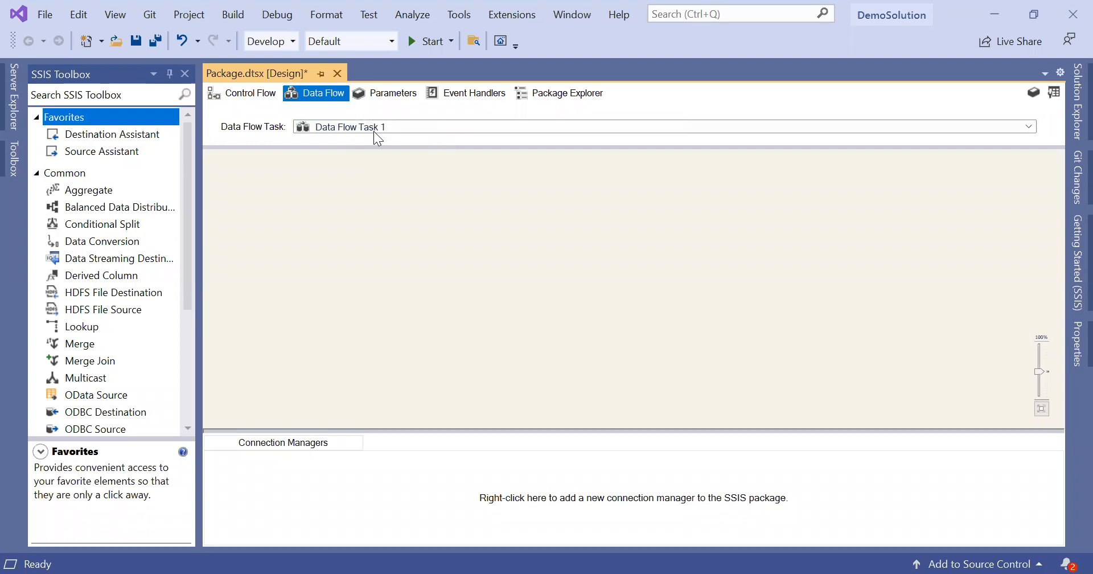
{"action": "left_click", "coordinate": [259, 94]}
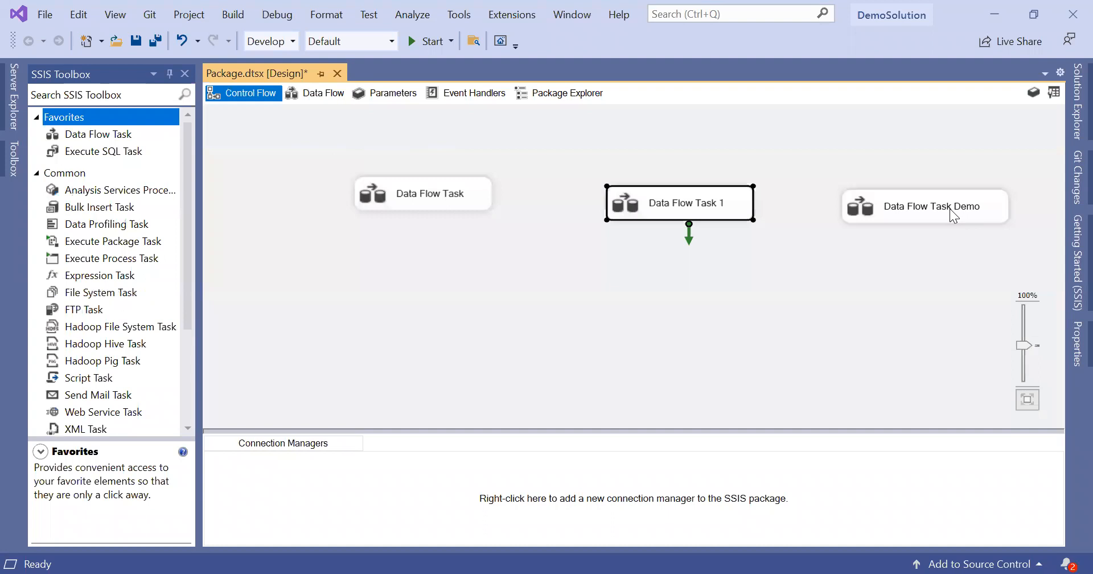
{"action": "double_click", "coordinate": [950, 215]}
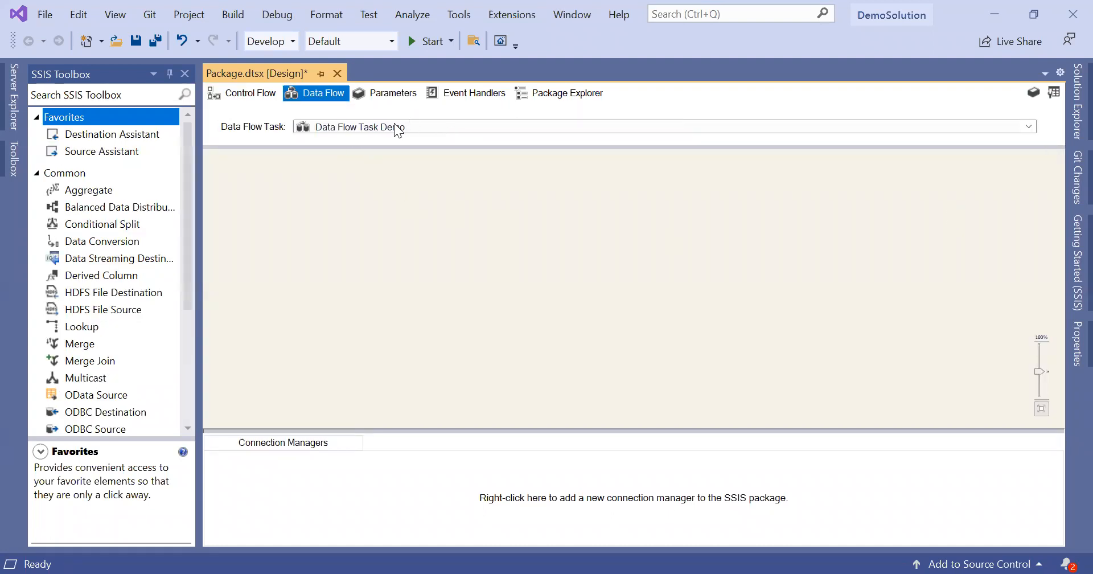
{"action": "left_click", "coordinate": [440, 135]}
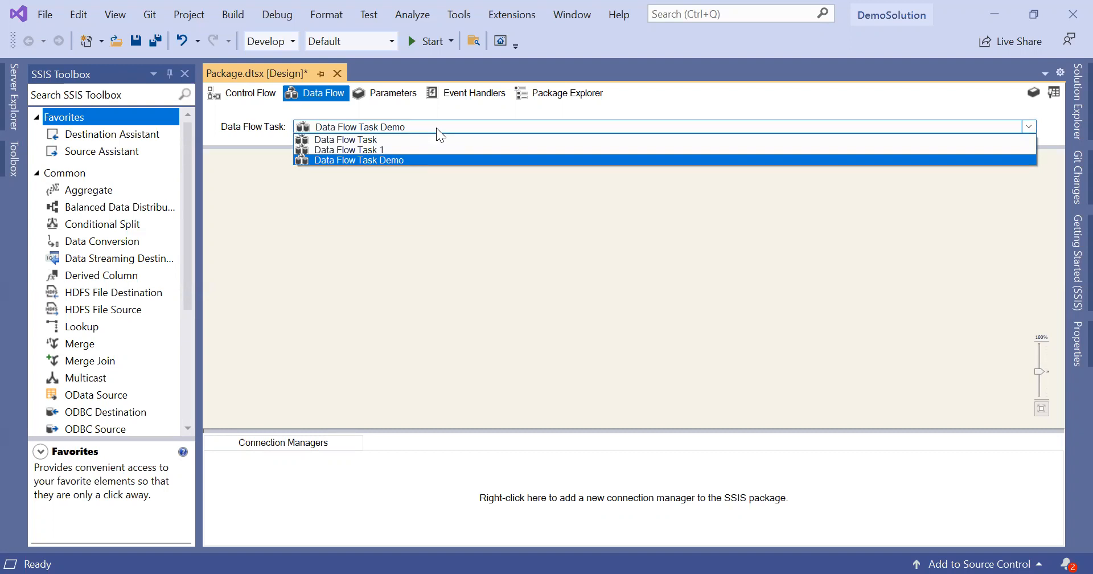
{"action": "left_click", "coordinate": [394, 197]}
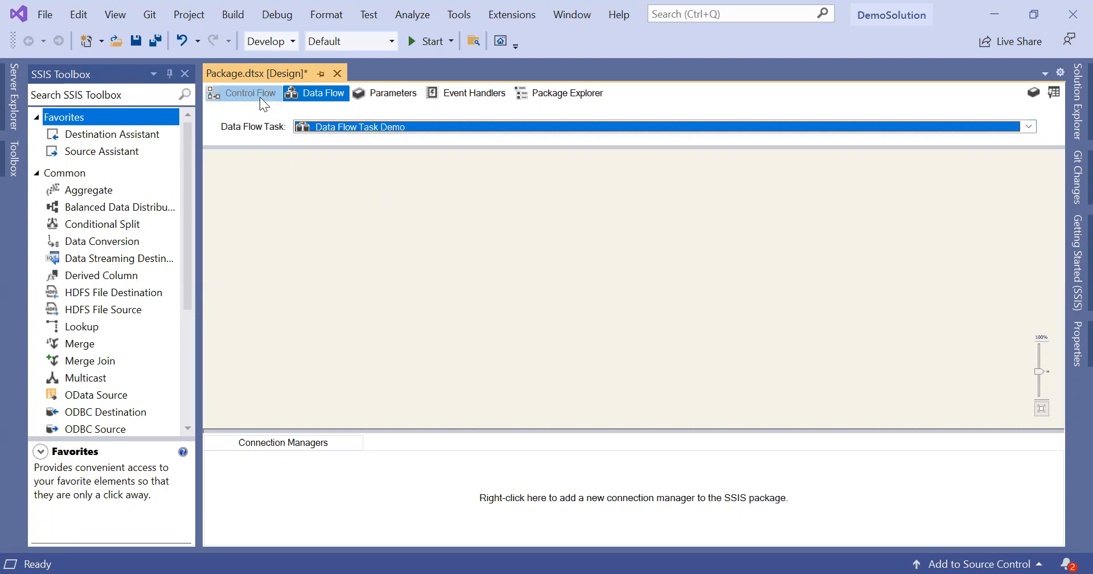
Return to the control flow and delete Data Flow Task 1 and Data Flow Task Demo together.
{"action": "left_click", "coordinate": [260, 97]}
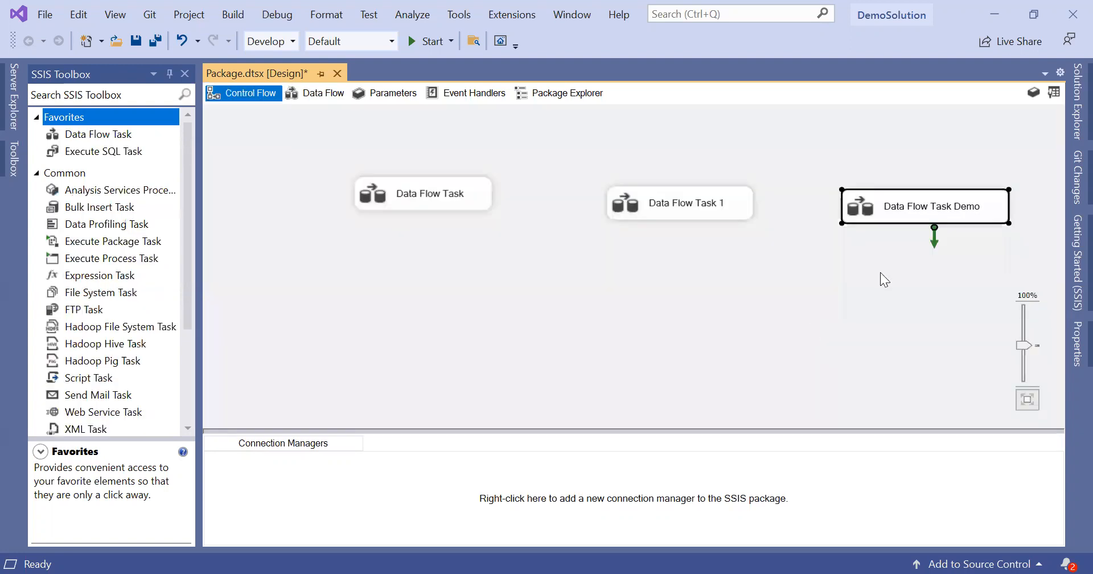
{"action": "left_click", "coordinate": [890, 254]}
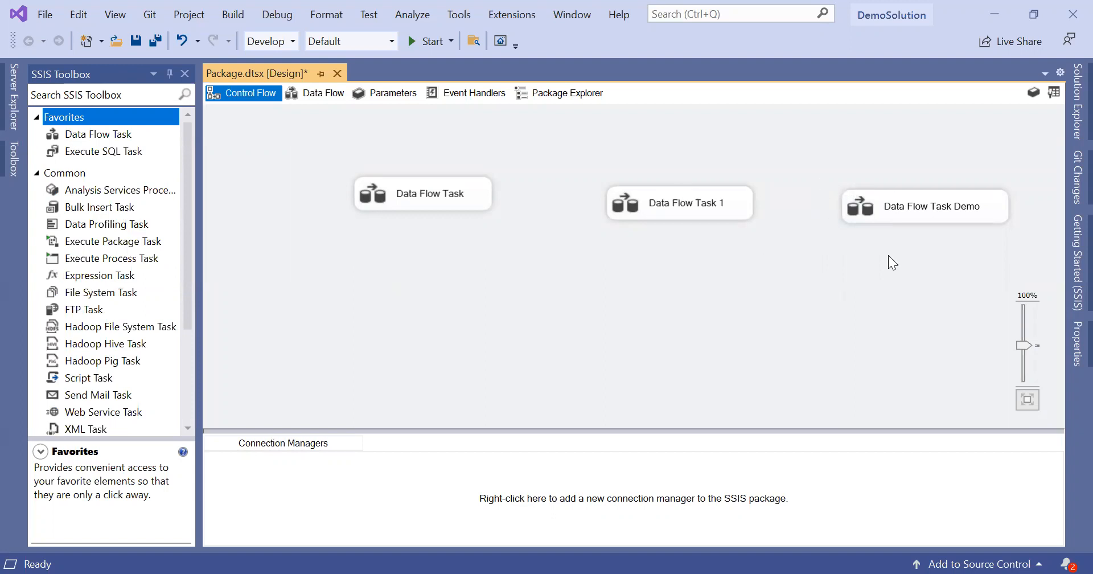
{"action": "left_click_drag", "start_coordinate": [934, 247], "coordinate": [603, 163]}
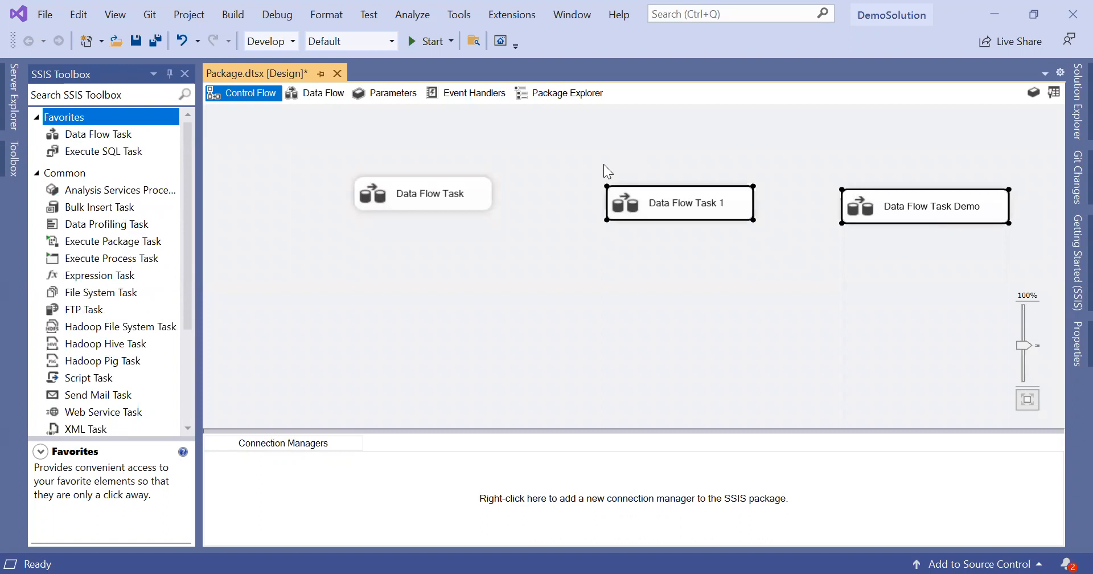
{"action": "right_click", "coordinate": [646, 203]}
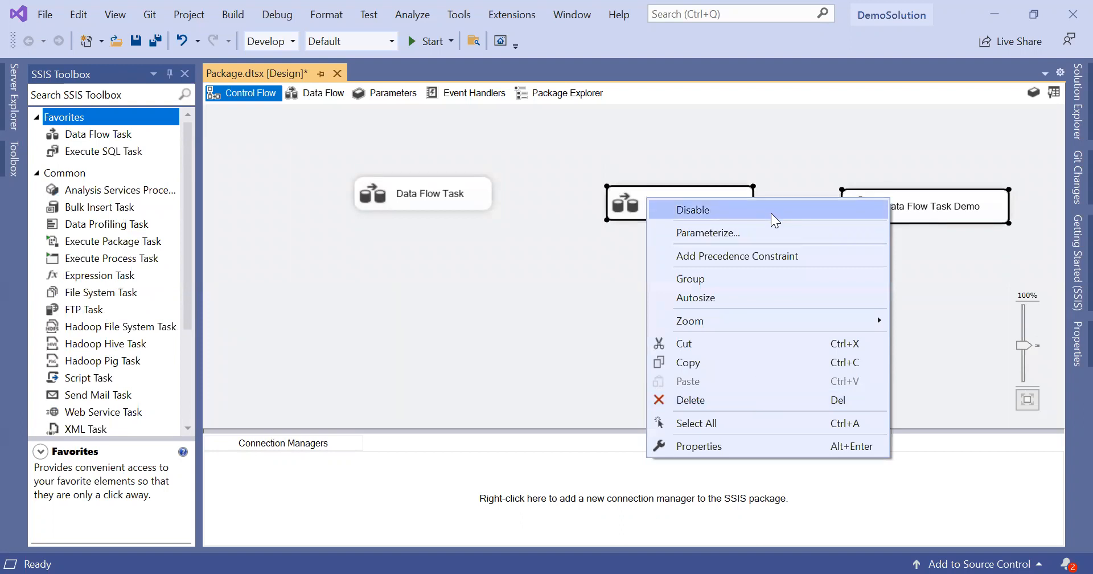
{"action": "left_click", "coordinate": [754, 400]}
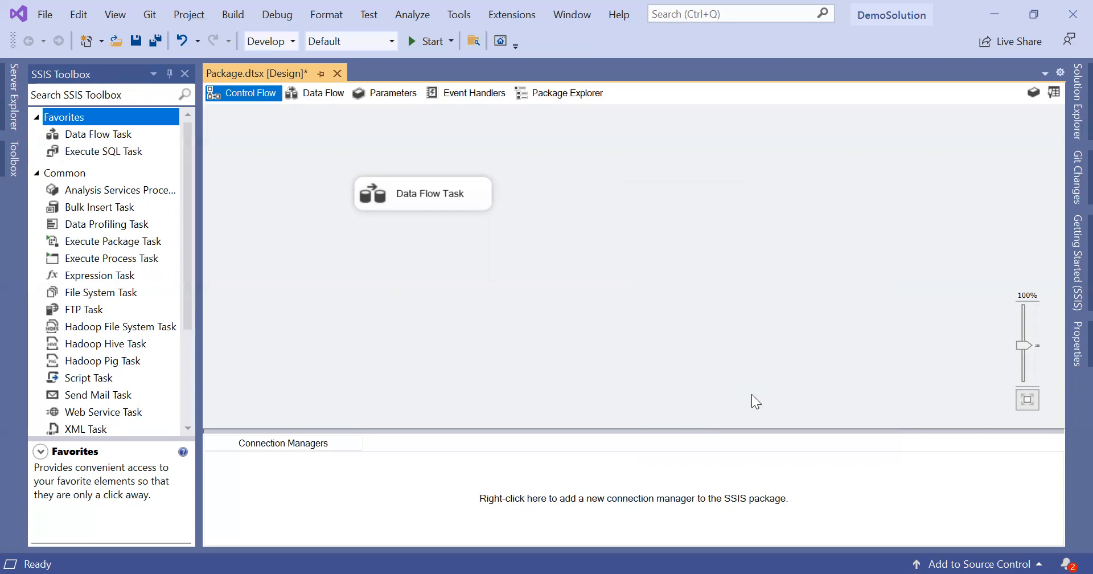
Open the remaining Data Flow Task's data flow, look through the available SSIS Toolbox components, and return to the control flow.
{"action": "double_click", "coordinate": [413, 205]}
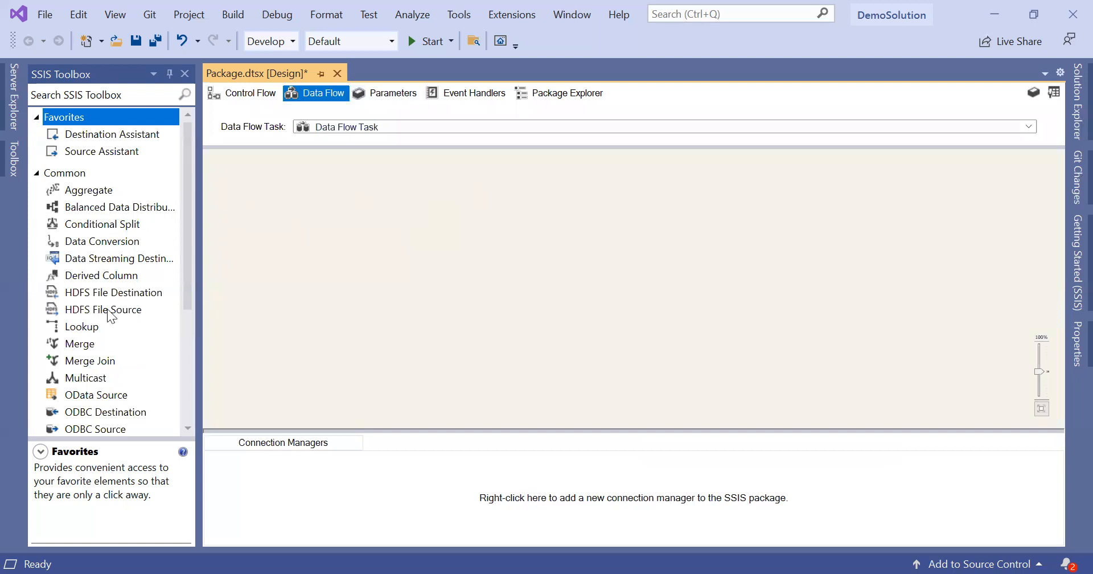
{"action": "scroll", "coordinate": [102, 380], "scroll_direction": "down", "scroll_amount": 4}
{"action": "scroll", "coordinate": [101, 380], "scroll_direction": "up", "scroll_amount": 4}
{"action": "scroll", "coordinate": [112, 243], "scroll_direction": "down", "scroll_amount": 4}
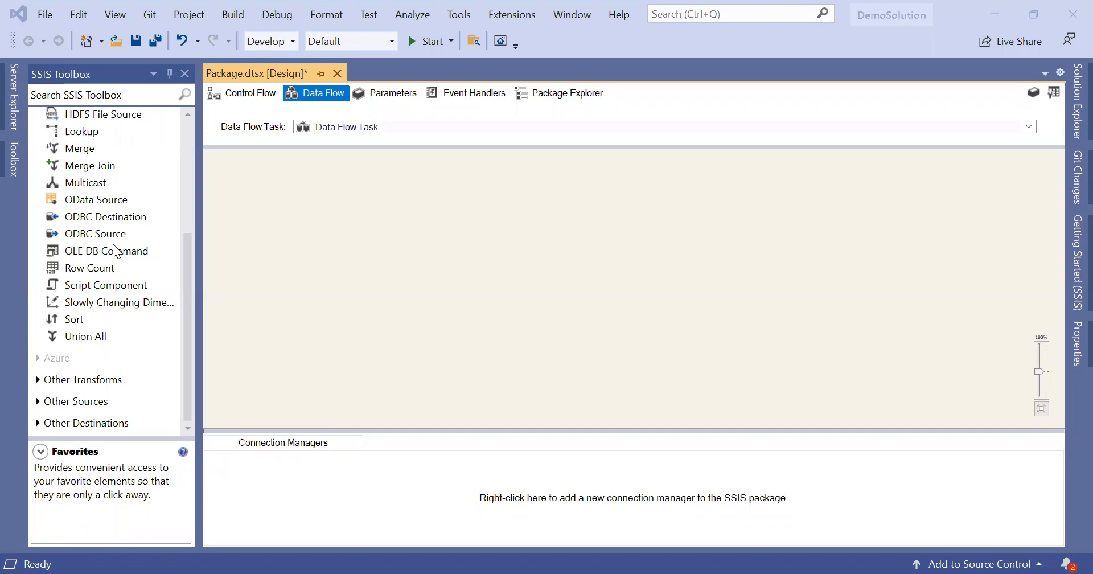
{"action": "left_click", "coordinate": [251, 94]}
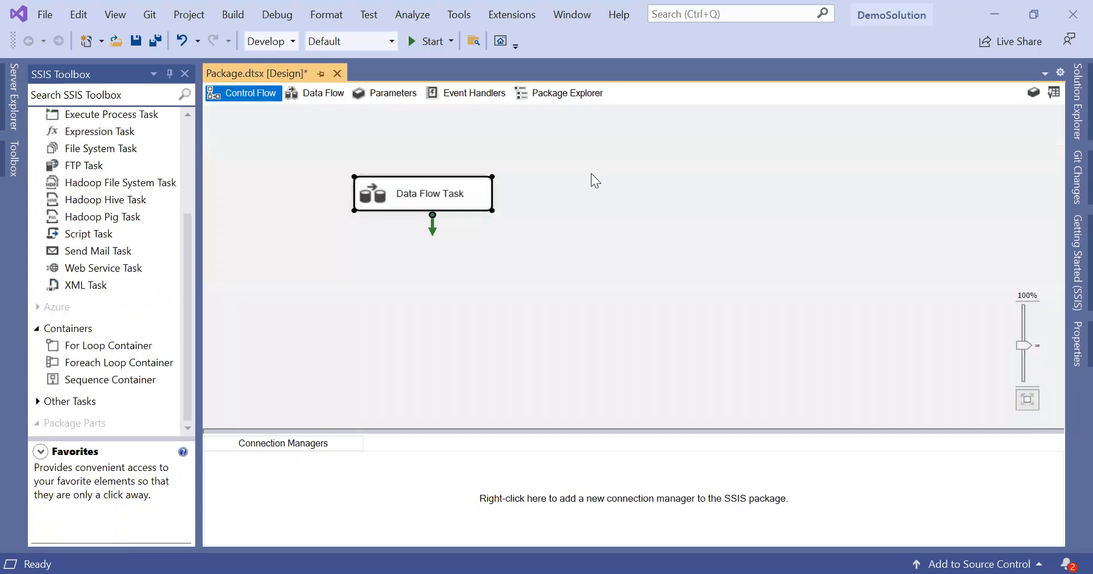
Undo the deletion of Data Flow Task 1 and Data Flow Task Demo and delete both tasks again, twice over.
{"action": "key", "text": "ctrl+z"}
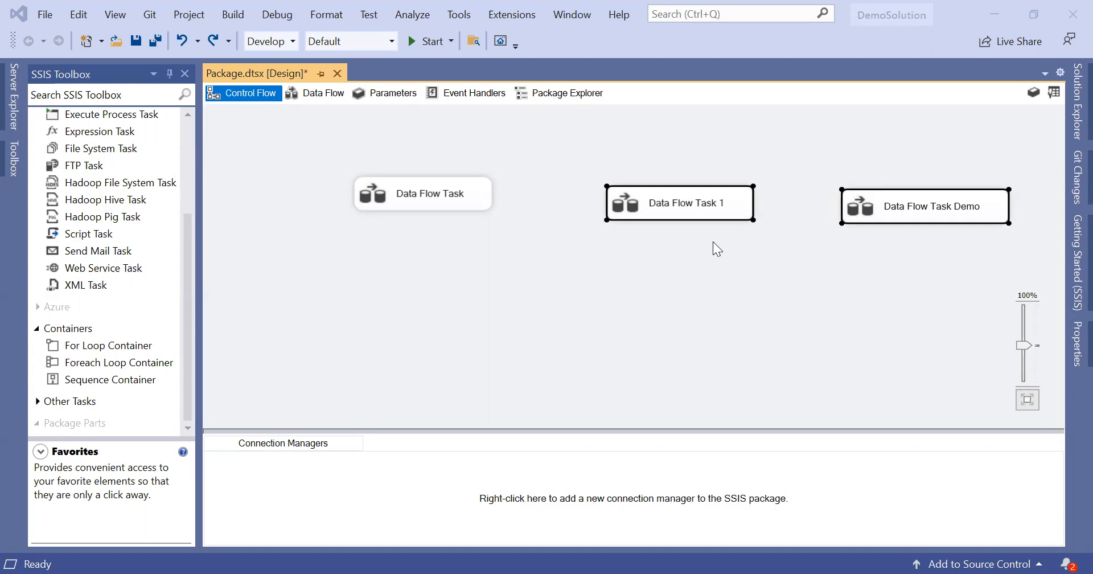
{"action": "left_click_drag", "start_coordinate": [645, 246], "coordinate": [929, 153]}
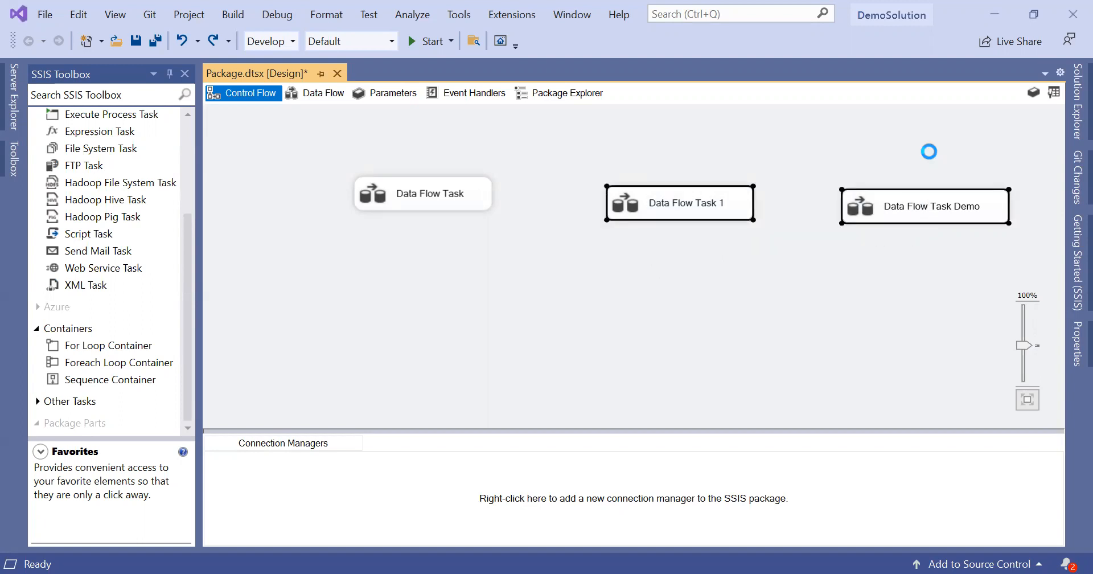
{"action": "key", "text": "Delete"}
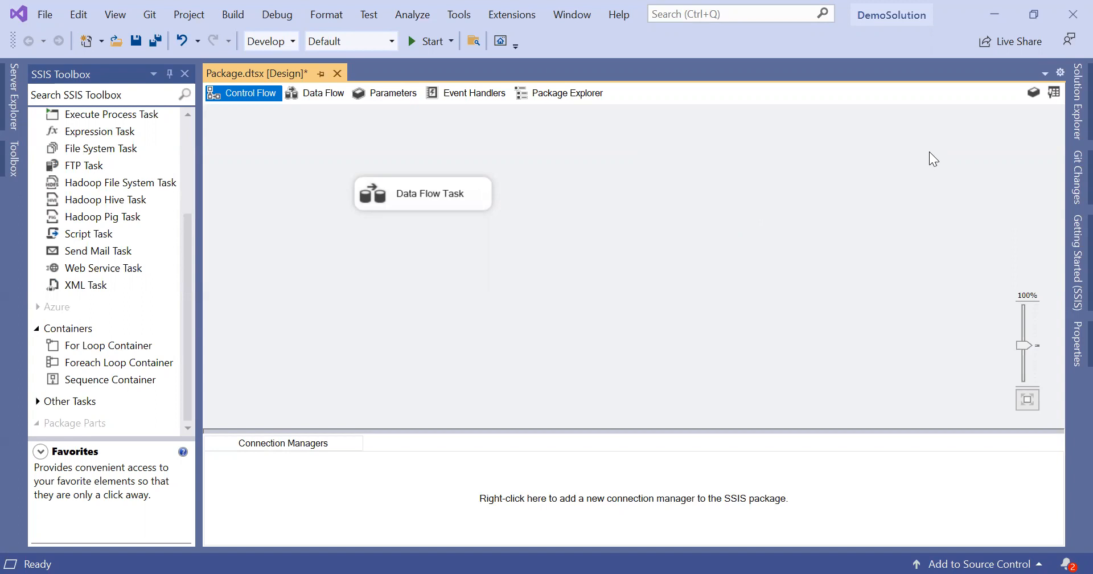
{"action": "right_click", "coordinate": [727, 203]}
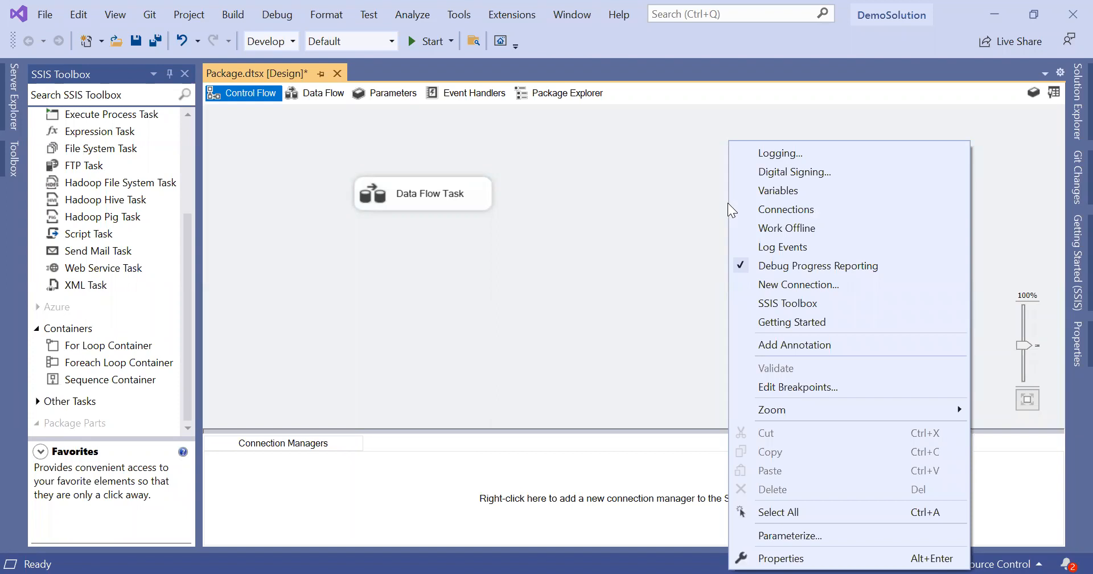
{"action": "left_click", "coordinate": [687, 204]}
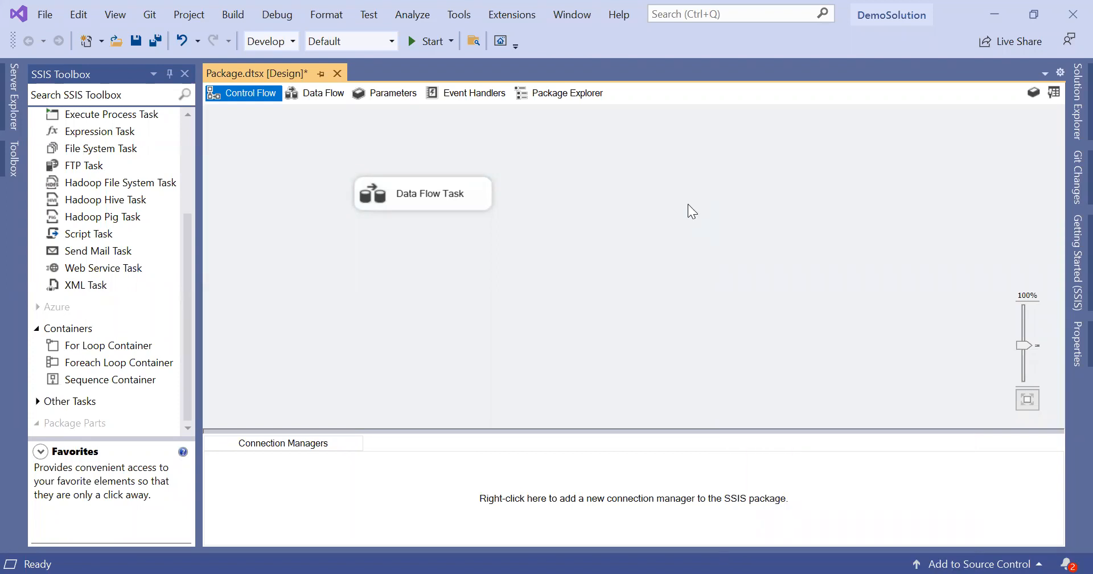
{"action": "key", "text": "ctrl+z"}
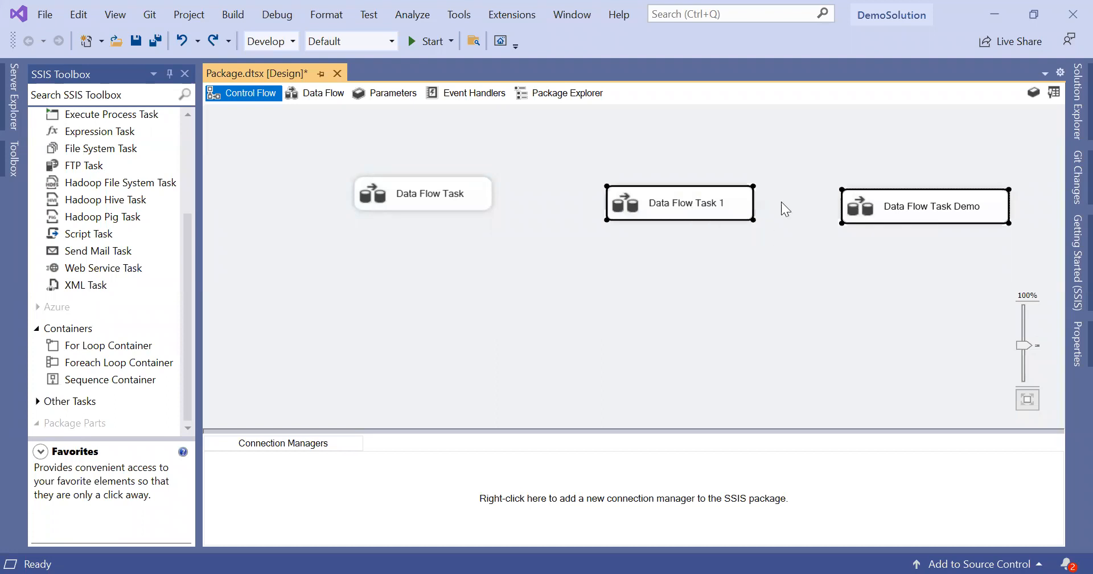
{"action": "left_click_drag", "start_coordinate": [658, 266], "coordinate": [933, 162]}
{"action": "key", "text": "Delete"}
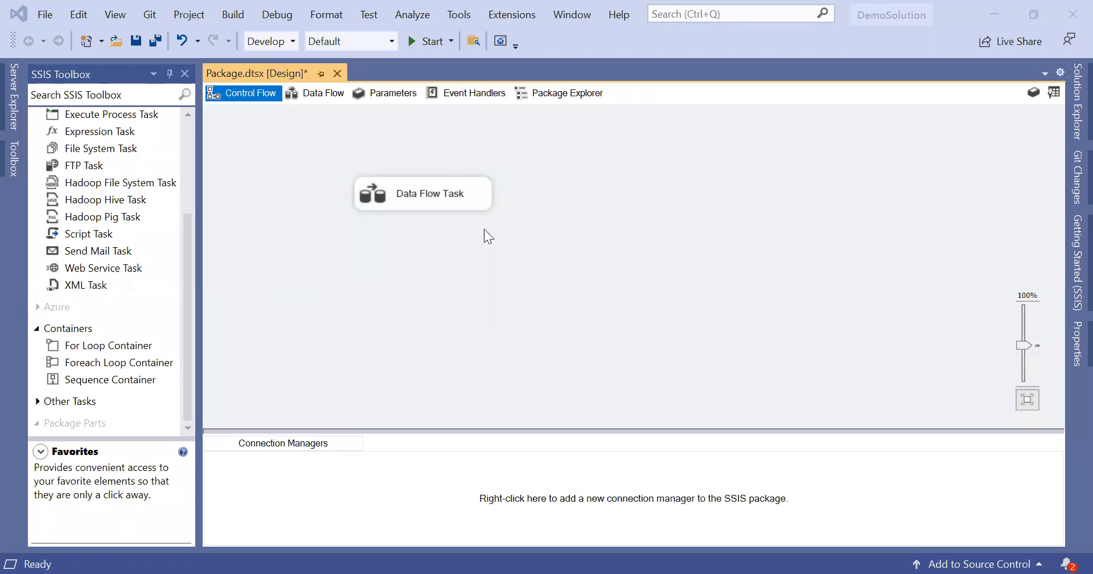
Save Package.dtsx and open the data flow of the remaining Data Flow Task.
{"action": "left_click", "coordinate": [136, 41]}
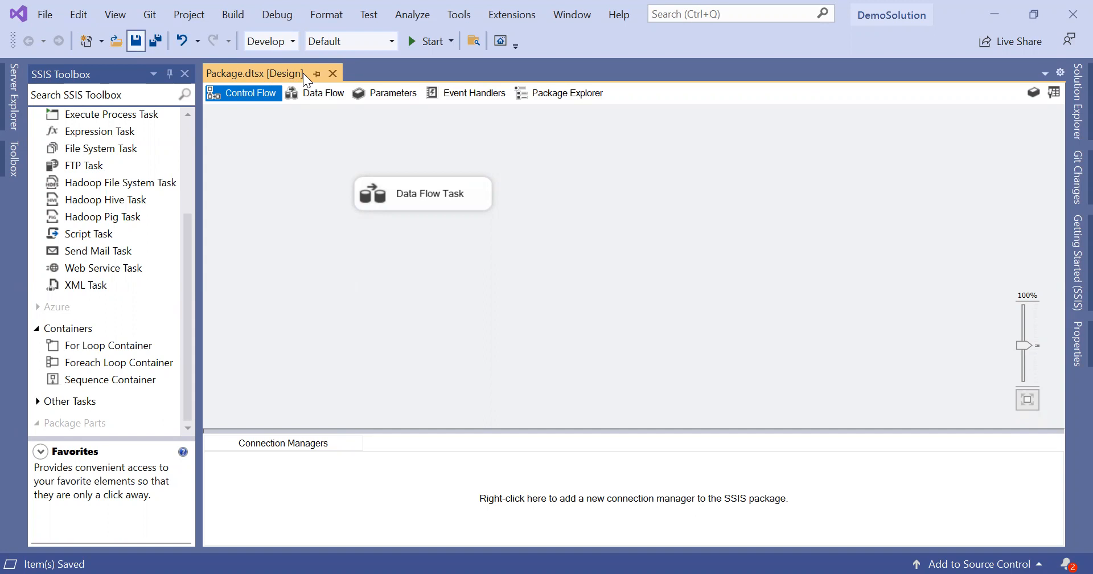
{"action": "double_click", "coordinate": [397, 196]}
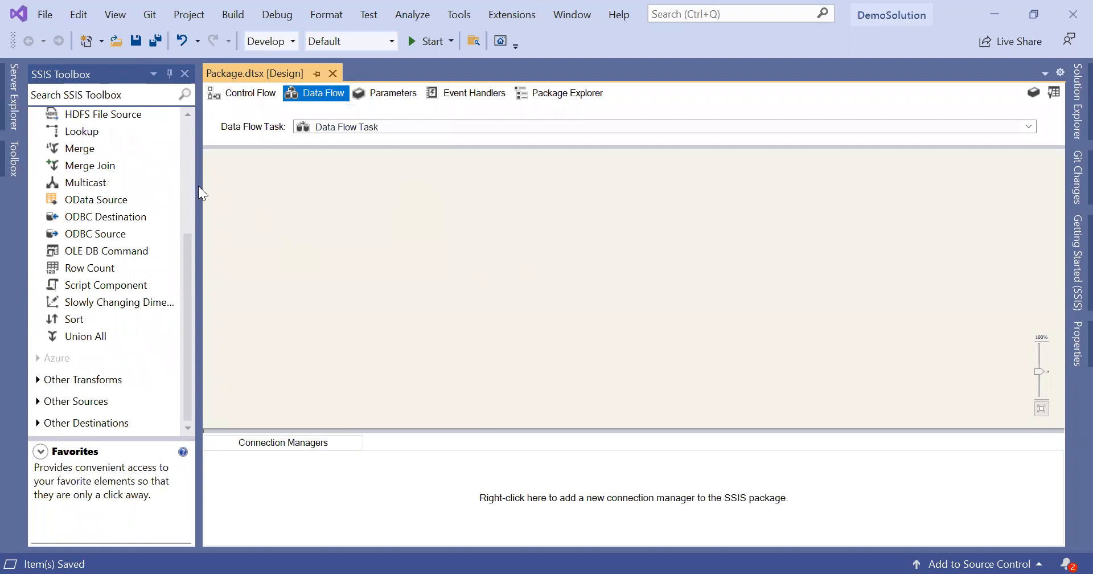
Look through the data flow components in the SSIS Toolbox and select Source Assistant to view its description.
{"action": "scroll", "coordinate": [127, 260], "scroll_direction": "up", "scroll_amount": 4}
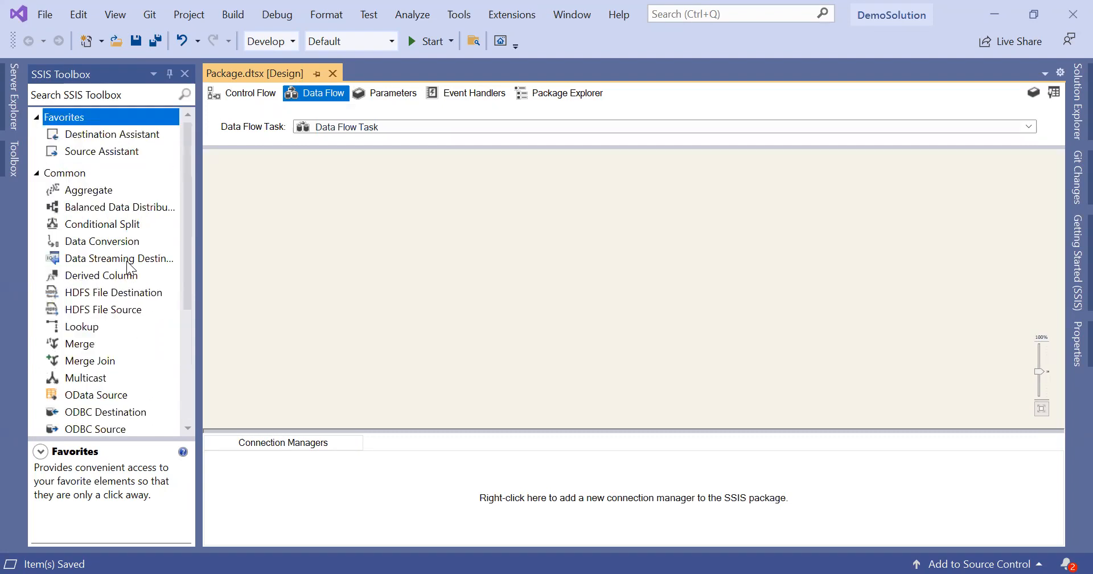
{"action": "scroll", "coordinate": [127, 262], "scroll_direction": "down", "scroll_amount": 4}
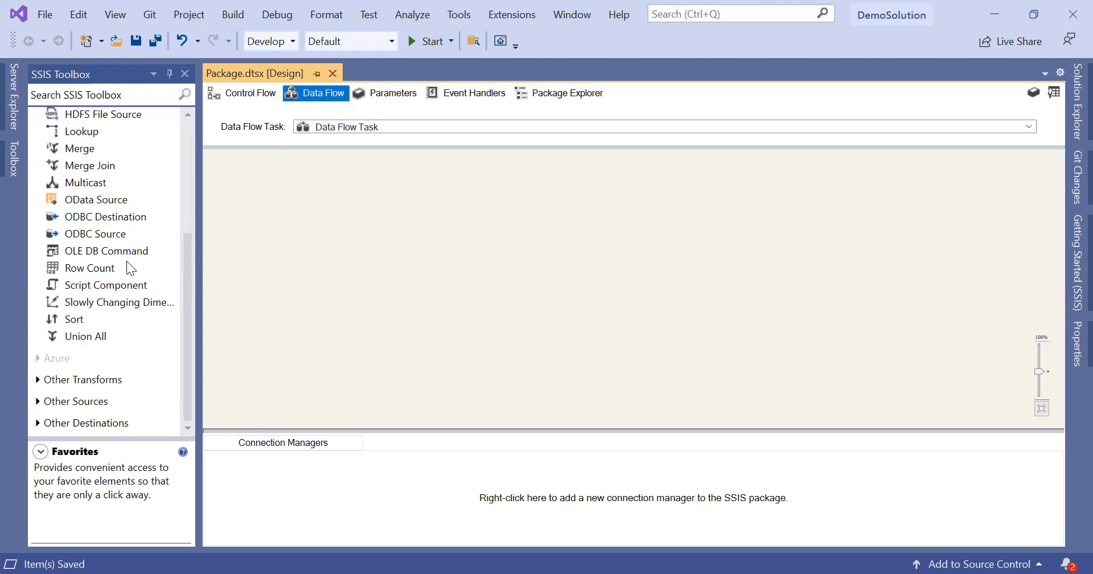
{"action": "scroll", "coordinate": [126, 261], "scroll_direction": "up", "scroll_amount": 4}
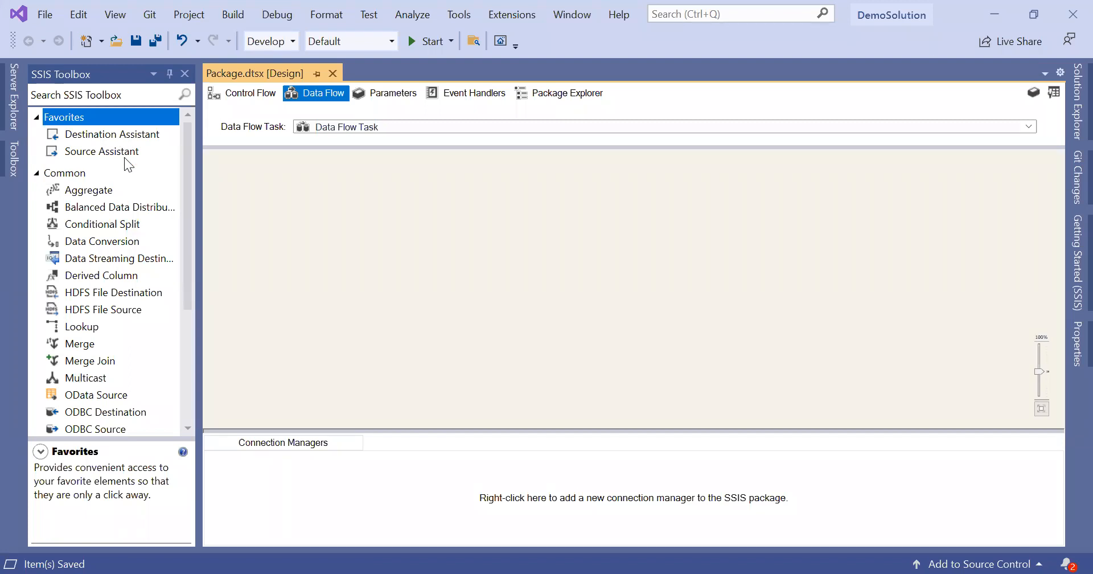
{"action": "left_click", "coordinate": [169, 147]}
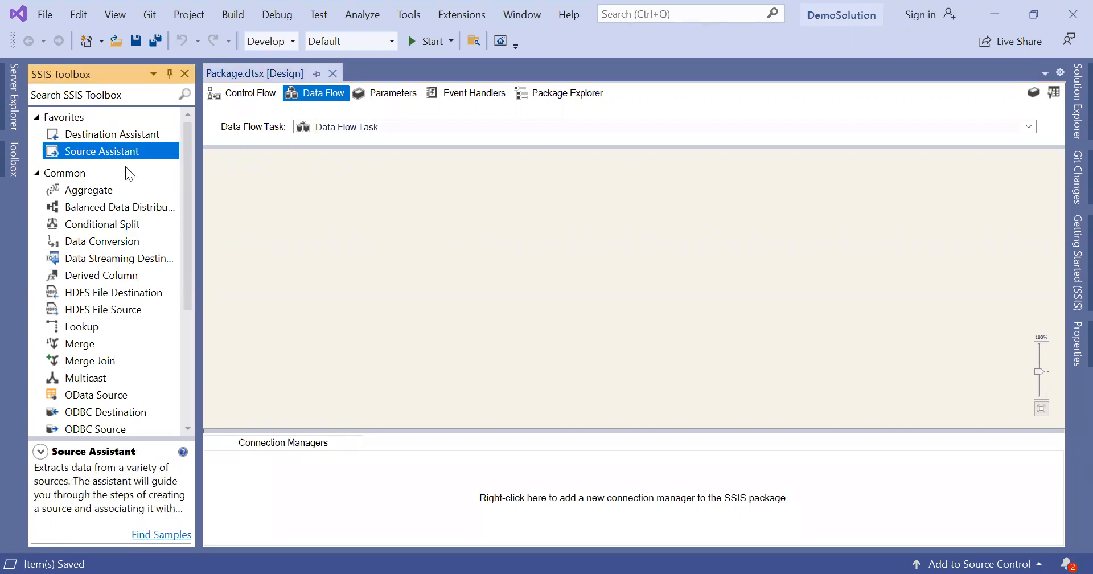
Place a Source Assistant in the data flow, choosing SQL Server as the source type with a new connection manager.
{"action": "left_click_drag", "start_coordinate": [112, 150], "coordinate": [446, 225]}
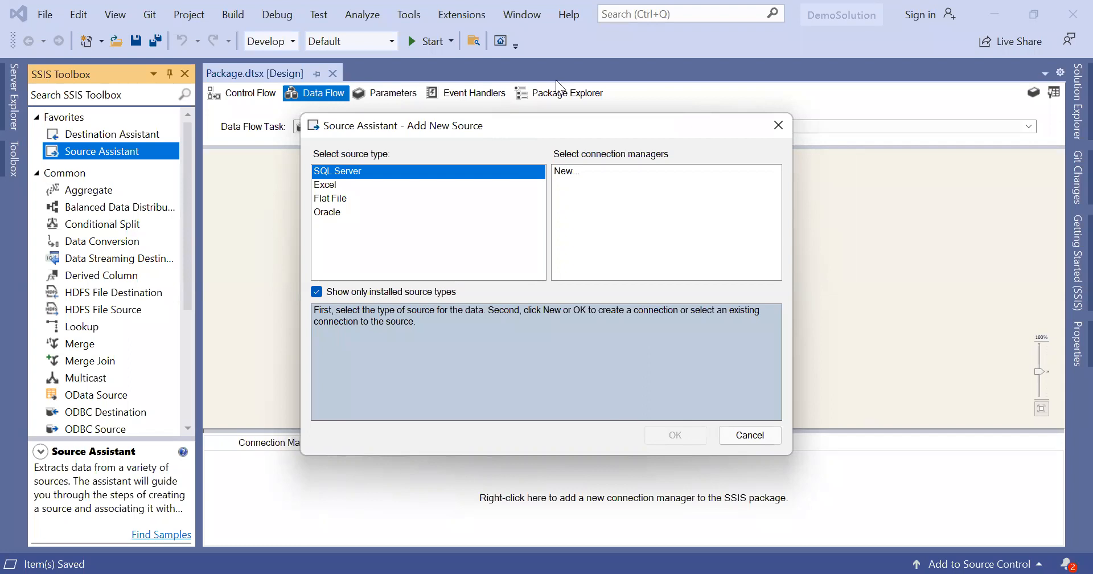
{"action": "left_click_drag", "start_coordinate": [491, 123], "coordinate": [555, 79]}
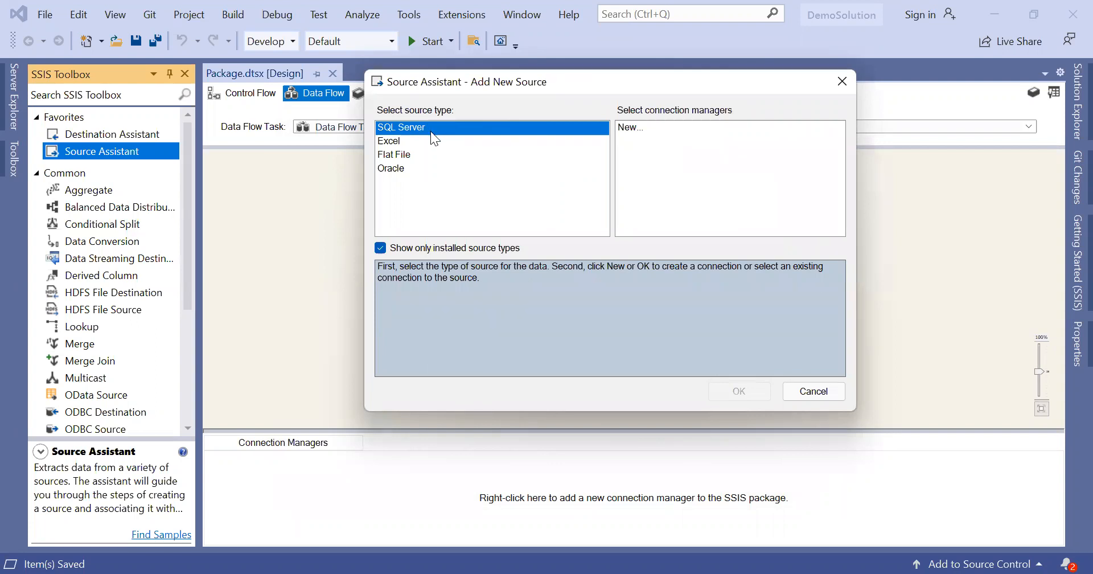
{"action": "left_click", "coordinate": [401, 141]}
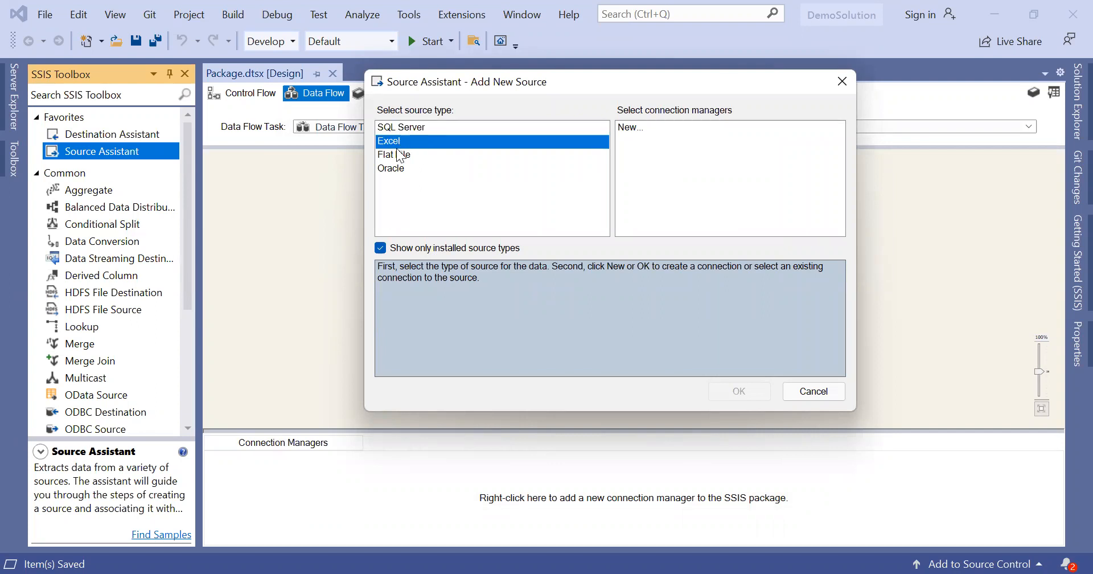
{"action": "left_click", "coordinate": [395, 154]}
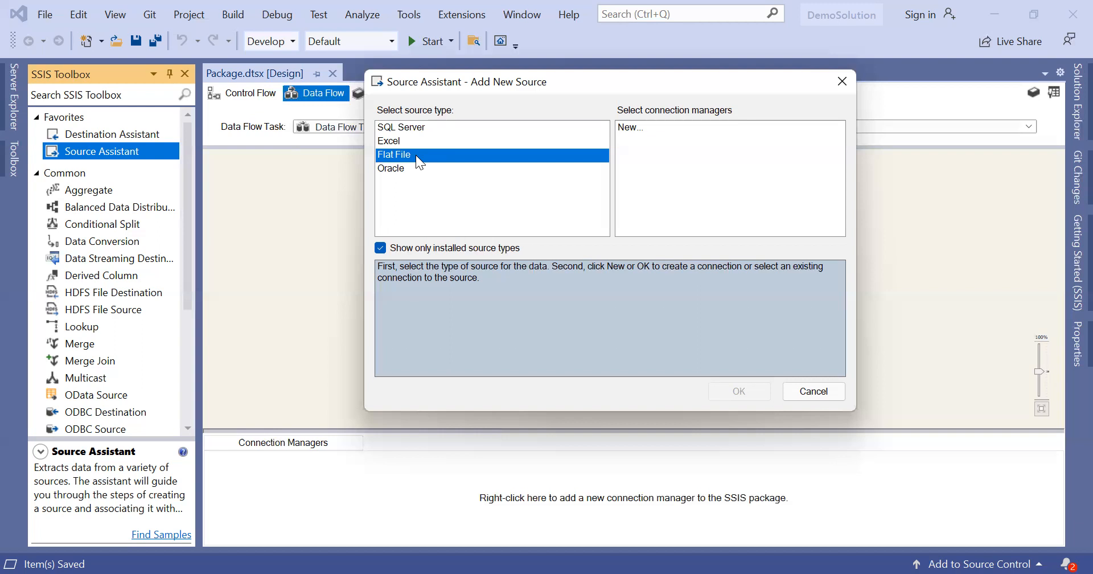
{"action": "key", "text": "Up"}
{"action": "key", "text": "Up"}
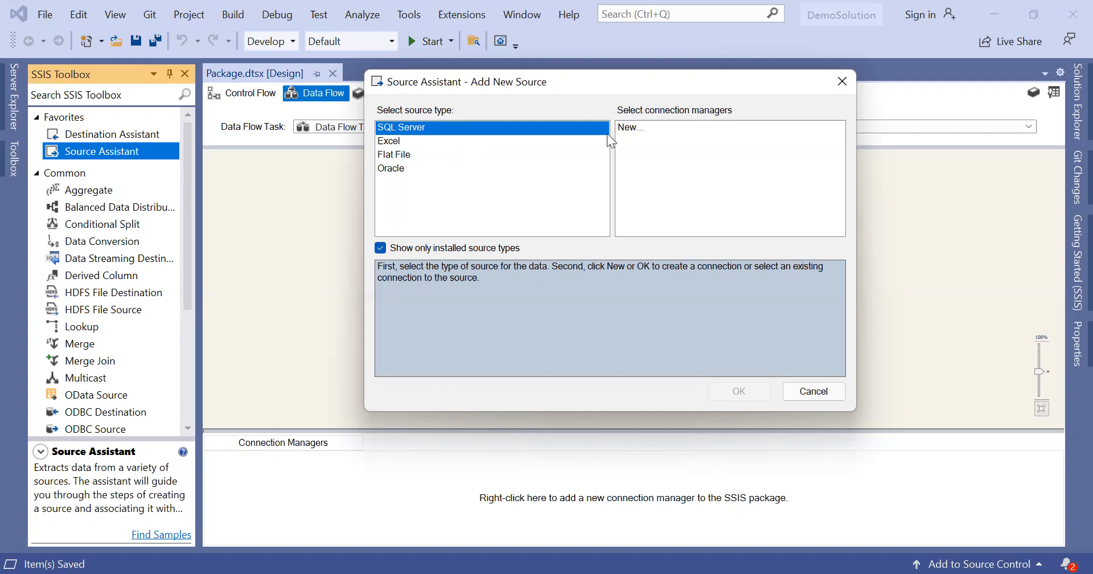
{"action": "left_click", "coordinate": [634, 128]}
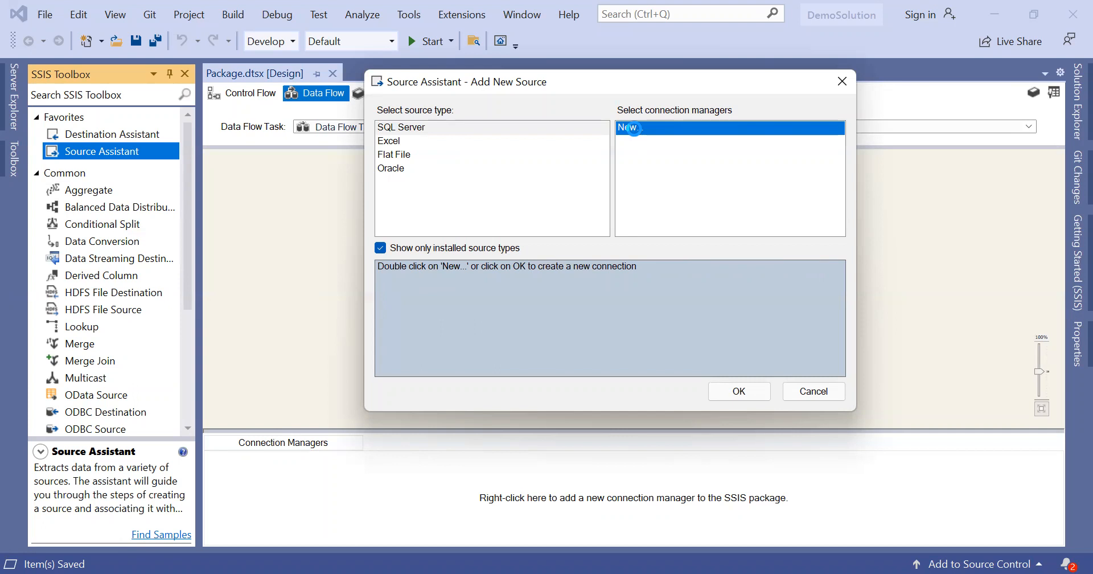
{"action": "double_click", "coordinate": [634, 129]}
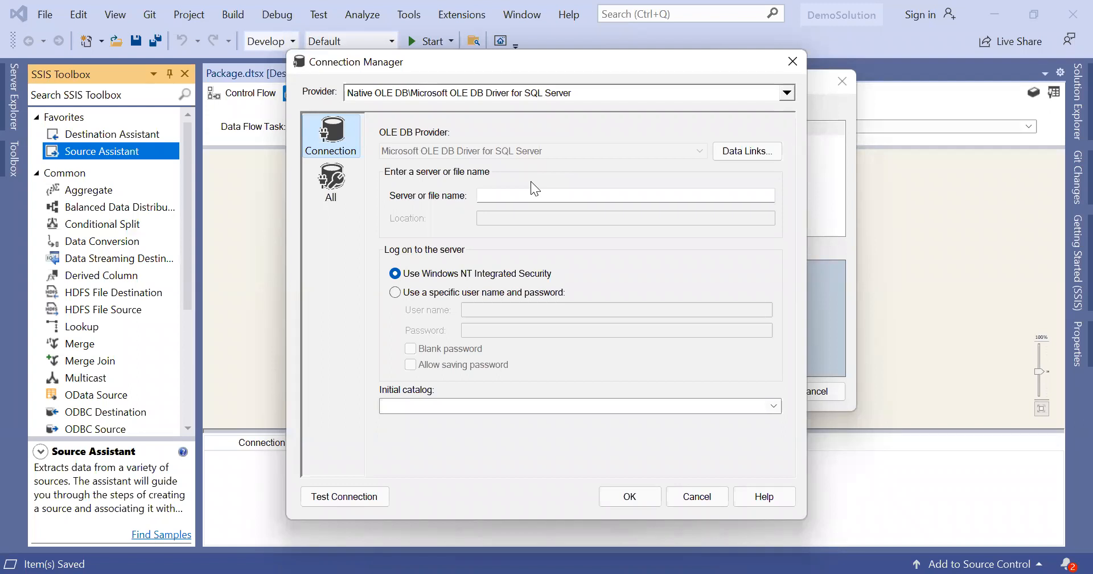
Look through the full list of connection properties in the Connection Manager and return to the basic connection settings.
{"action": "left_click", "coordinate": [343, 174]}
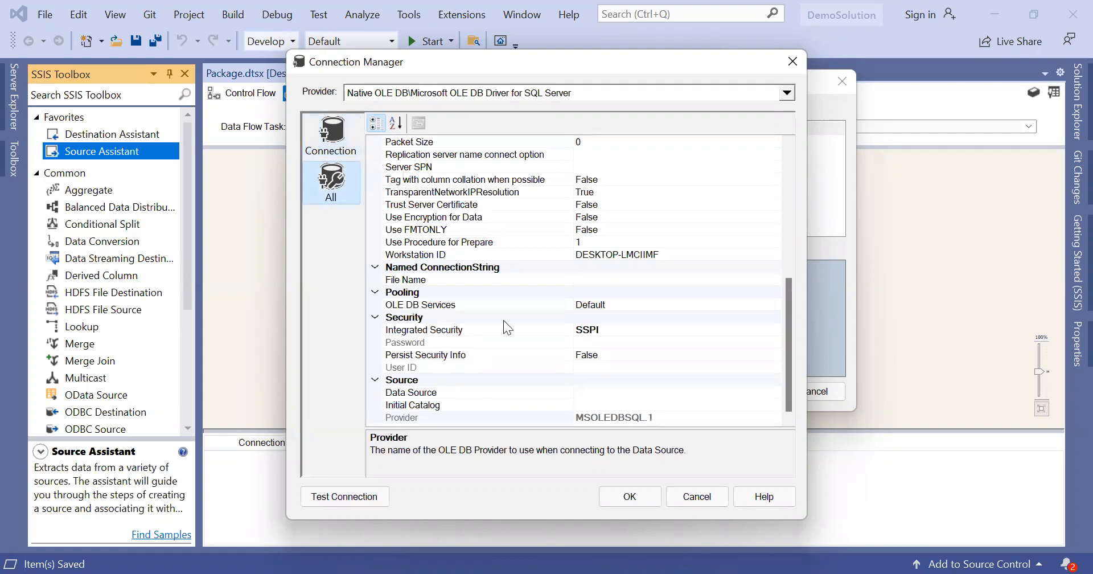
{"action": "scroll", "coordinate": [503, 320], "scroll_direction": "up", "scroll_amount": 7}
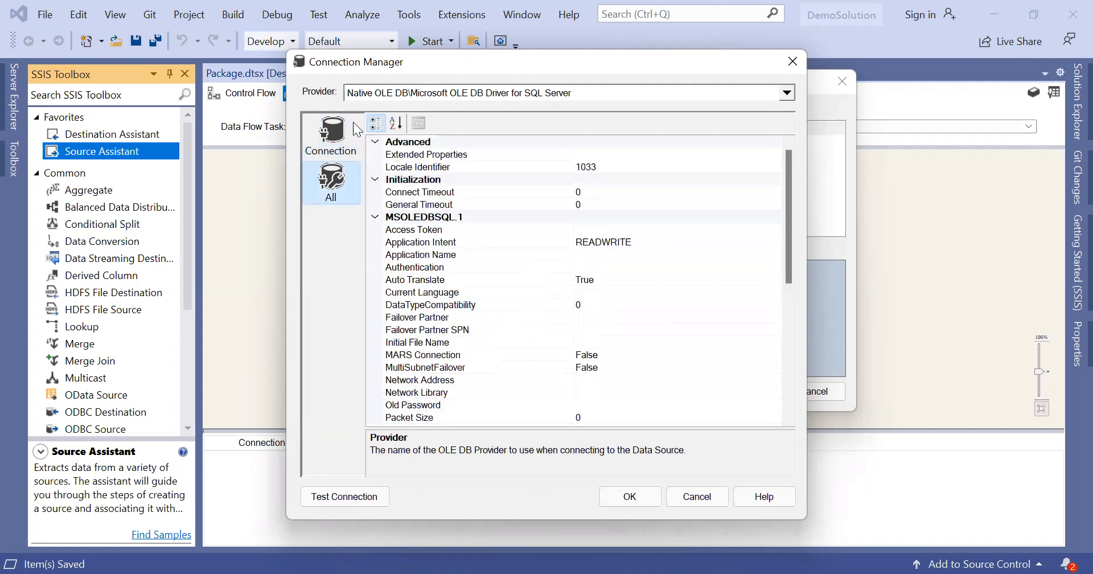
{"action": "left_click", "coordinate": [349, 139]}
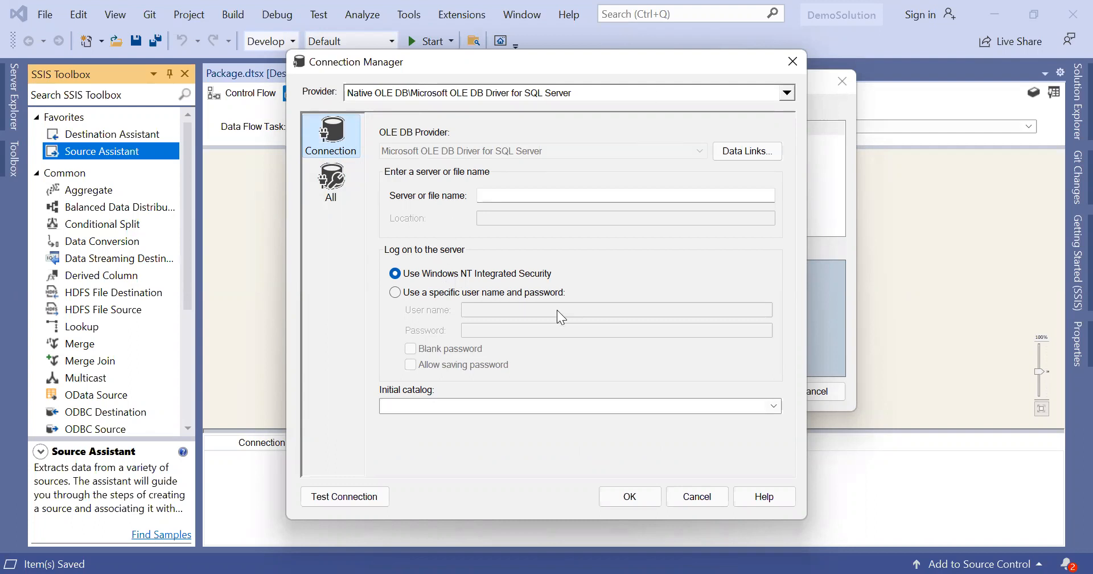
{"action": "left_click", "coordinate": [336, 188]}
{"action": "scroll", "coordinate": [537, 275], "scroll_direction": "up", "scroll_amount": 6}
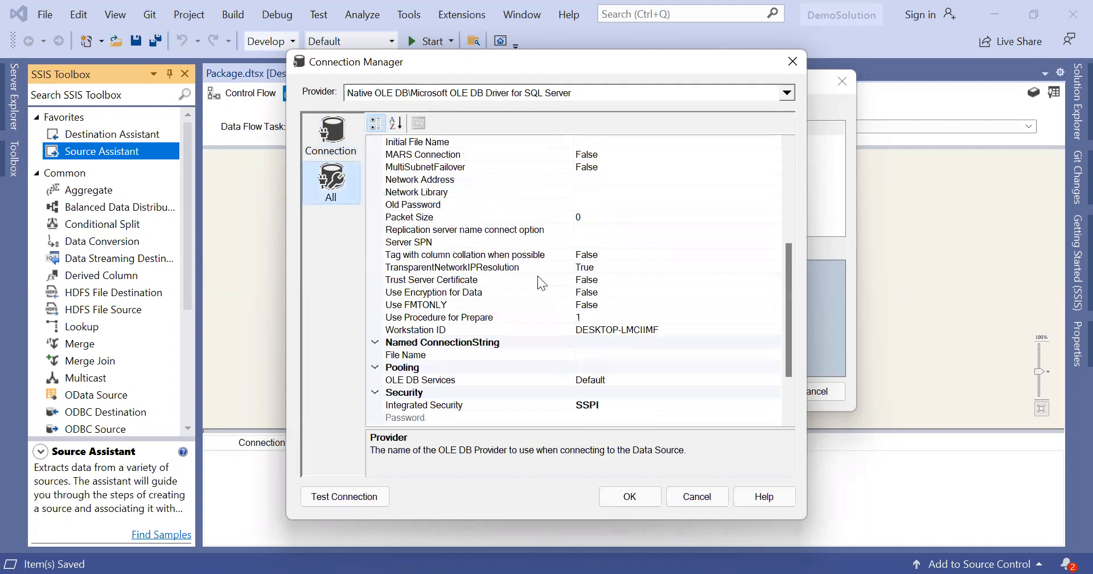
{"action": "scroll", "coordinate": [537, 276], "scroll_direction": "down", "scroll_amount": 6}
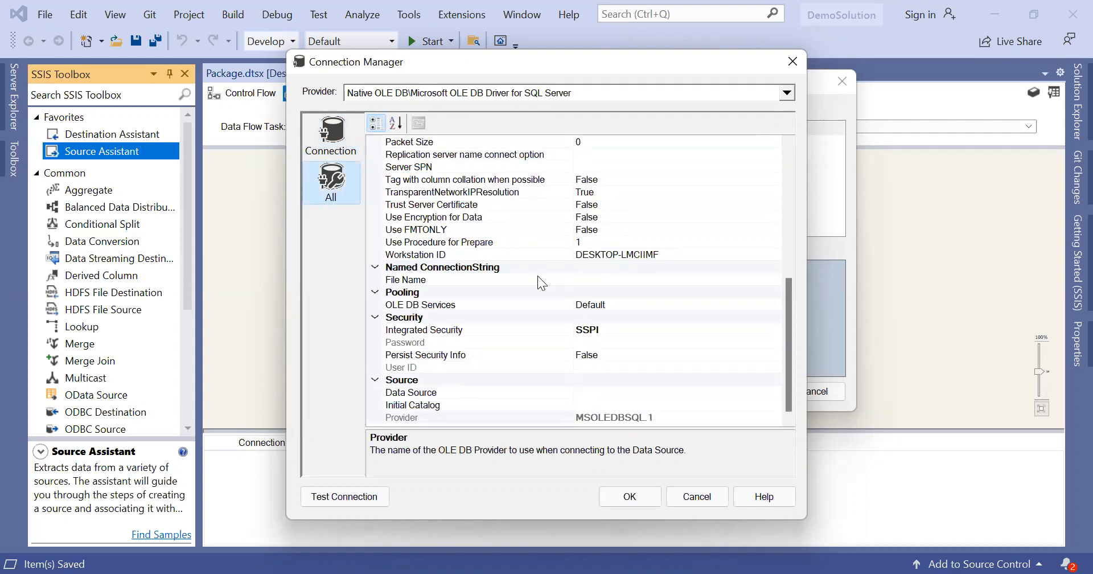
{"action": "scroll", "coordinate": [537, 276], "scroll_direction": "up", "scroll_amount": 7}
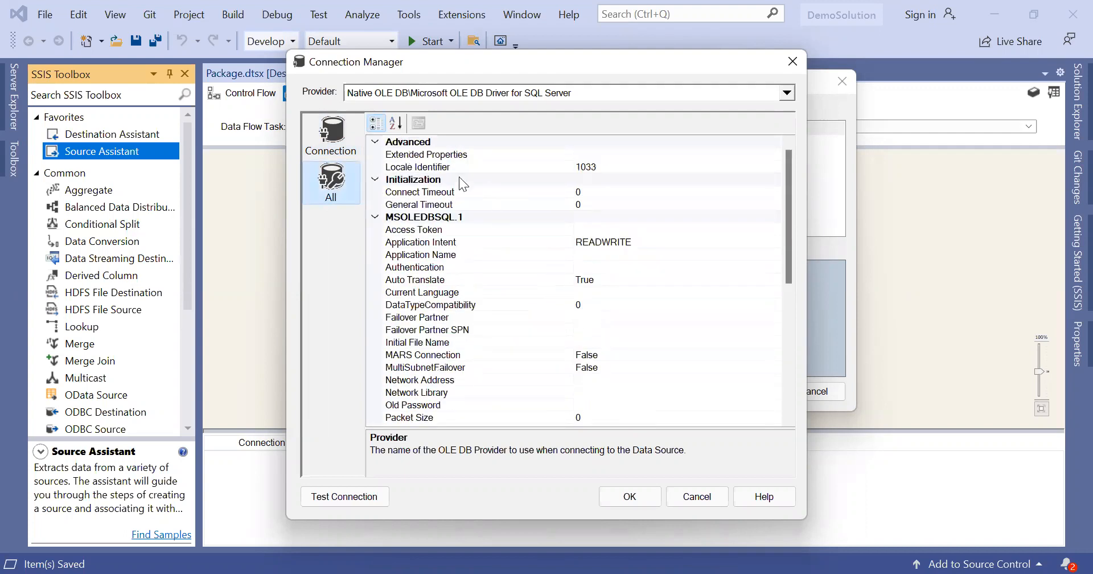
{"action": "left_click", "coordinate": [330, 132]}
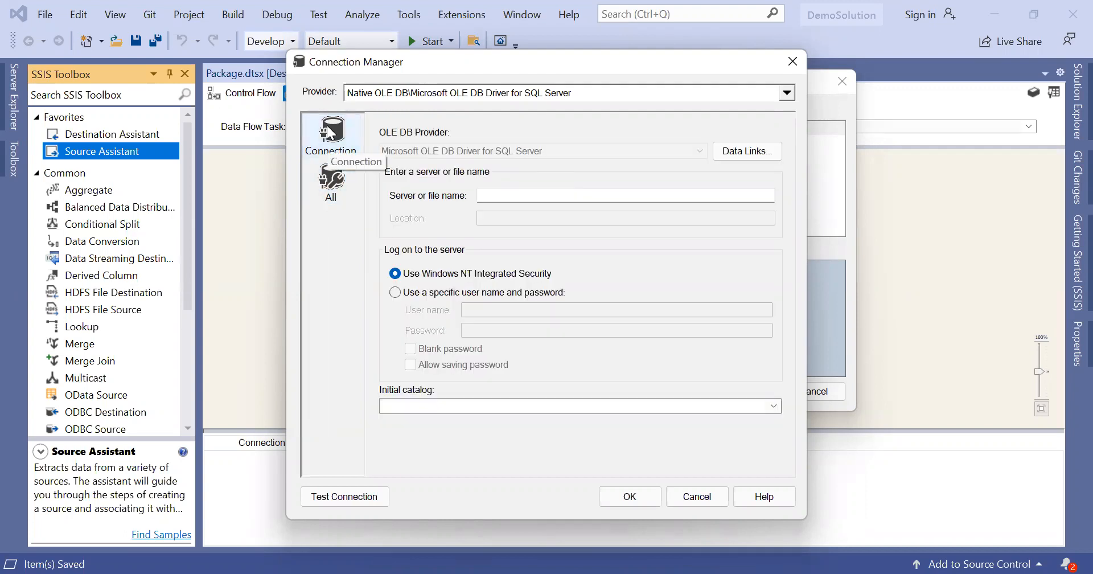
{"action": "left_click", "coordinate": [502, 198]}
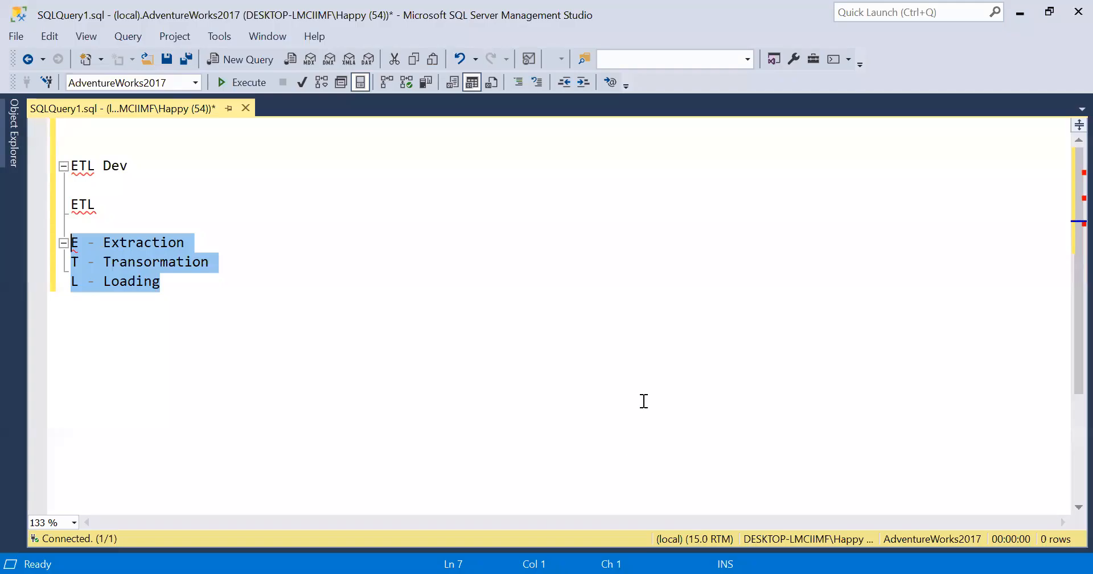
{"action": "left_click", "coordinate": [642, 399]}
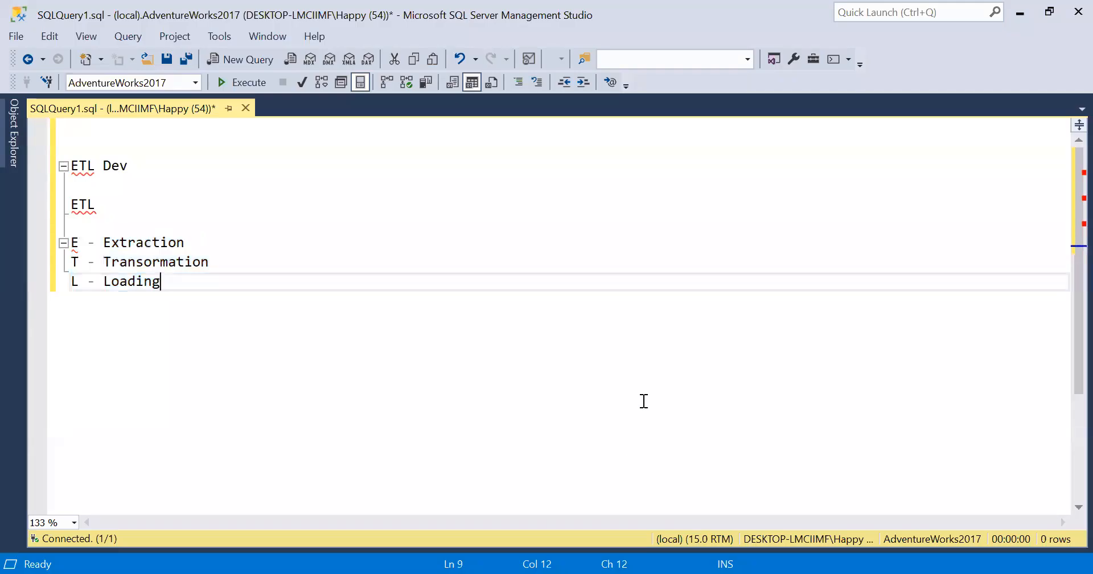
{"action": "key", "text": "Return"}
{"action": "key", "text": "Return"}
{"action": "key", "text": "Return"}
{"action": "key", "text": "Return"}
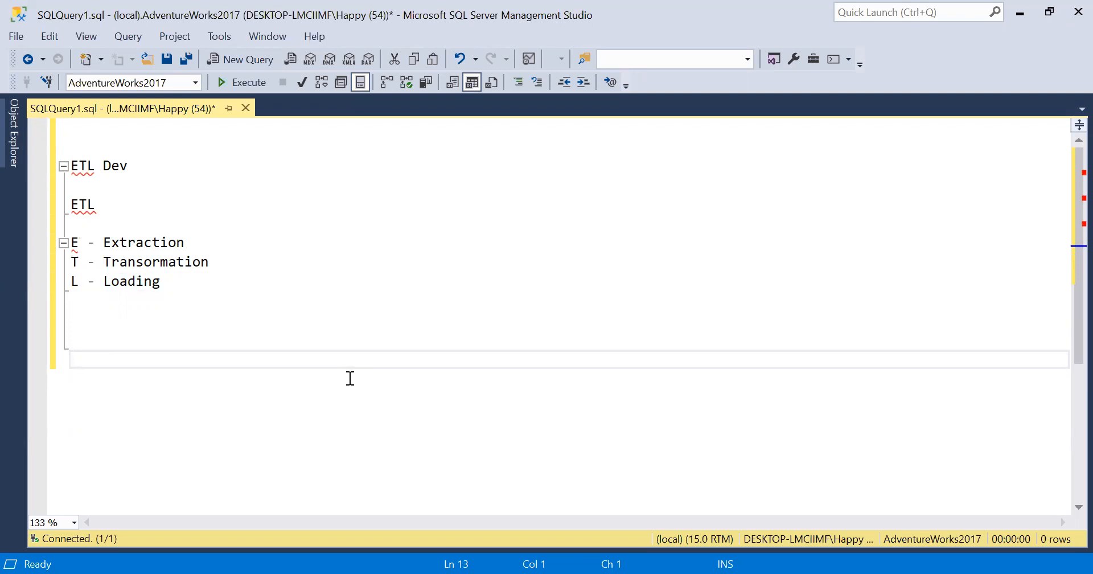
{"action": "type", "text": "select @"}
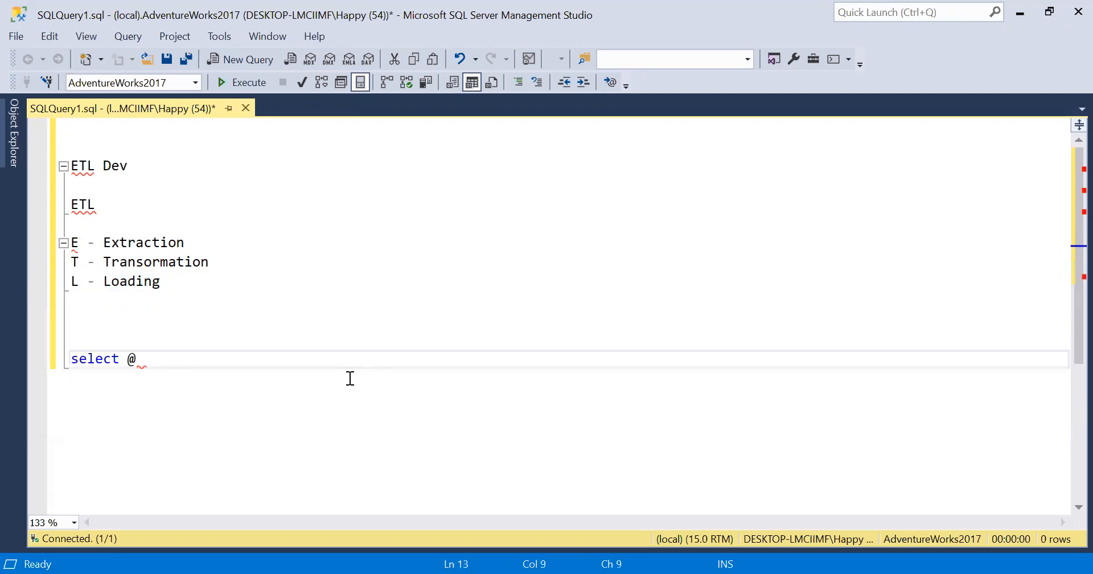
{"action": "type", "text": "@"}
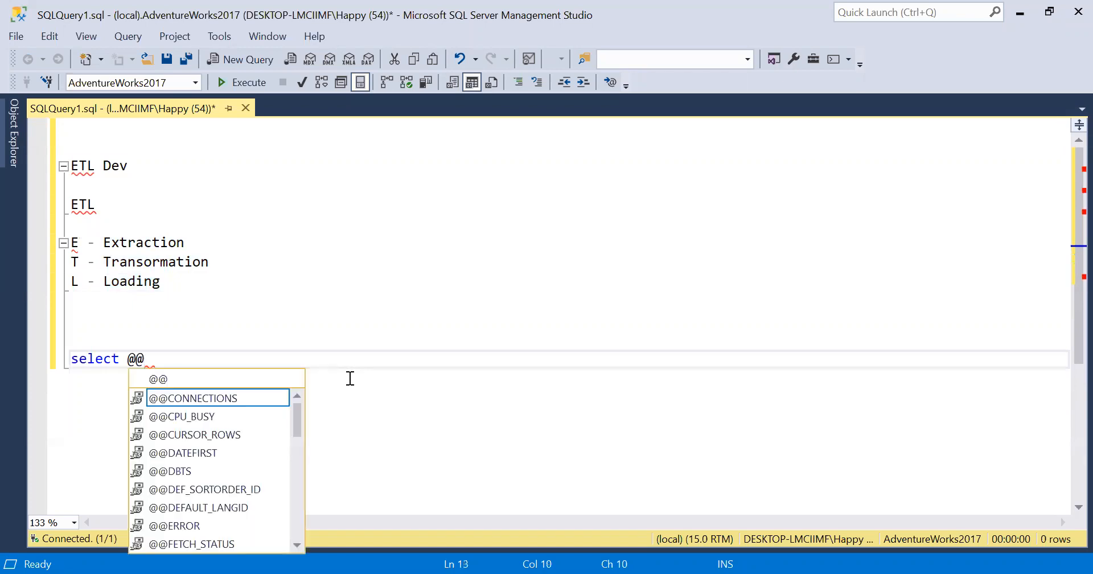
{"action": "type", "text": "server"}
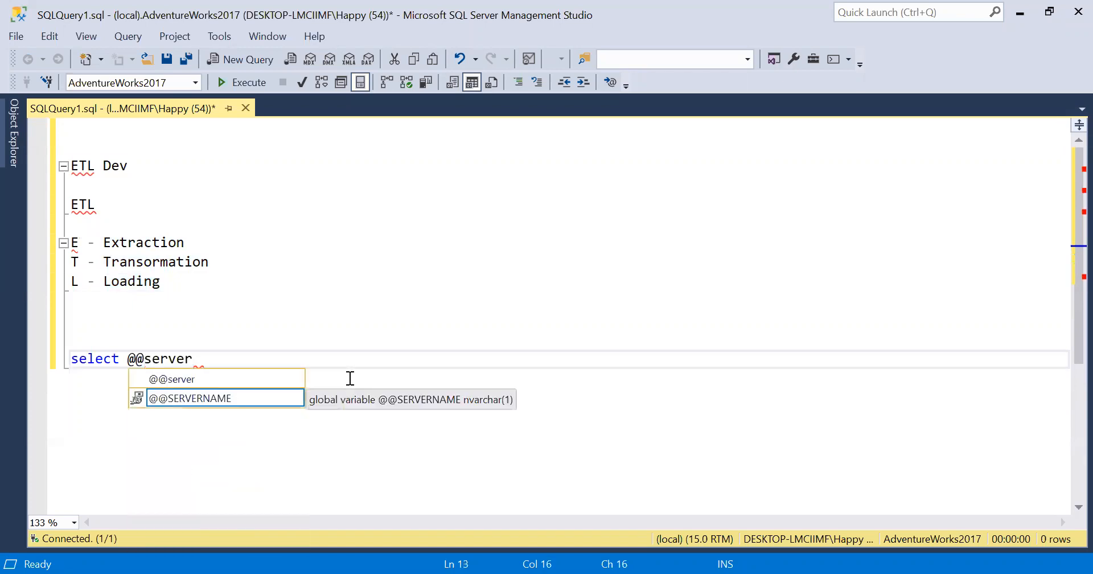
{"action": "key", "text": "Tab"}
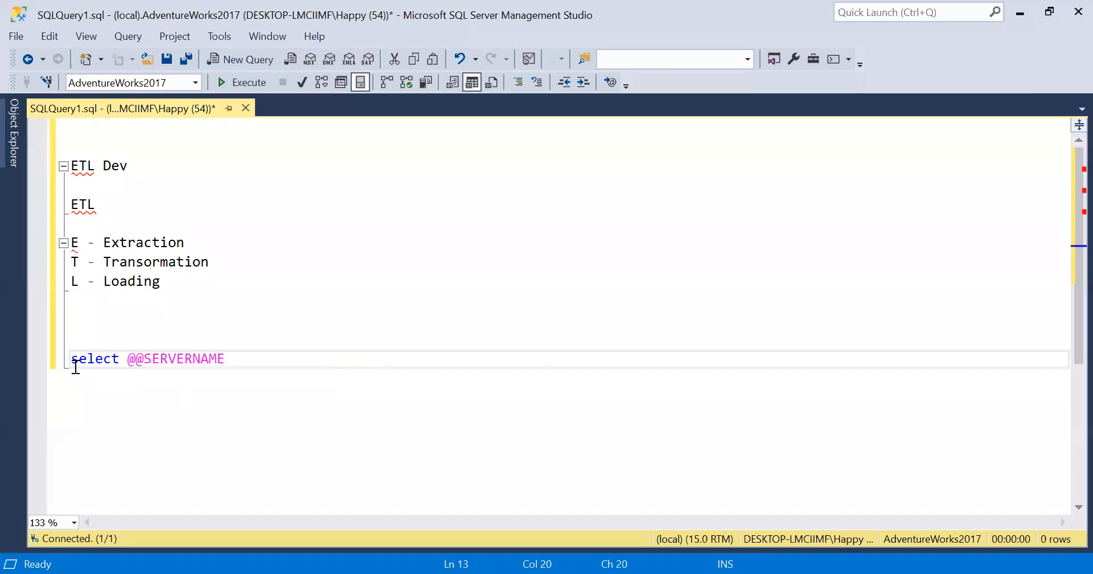
{"action": "double_click", "coordinate": [133, 359]}
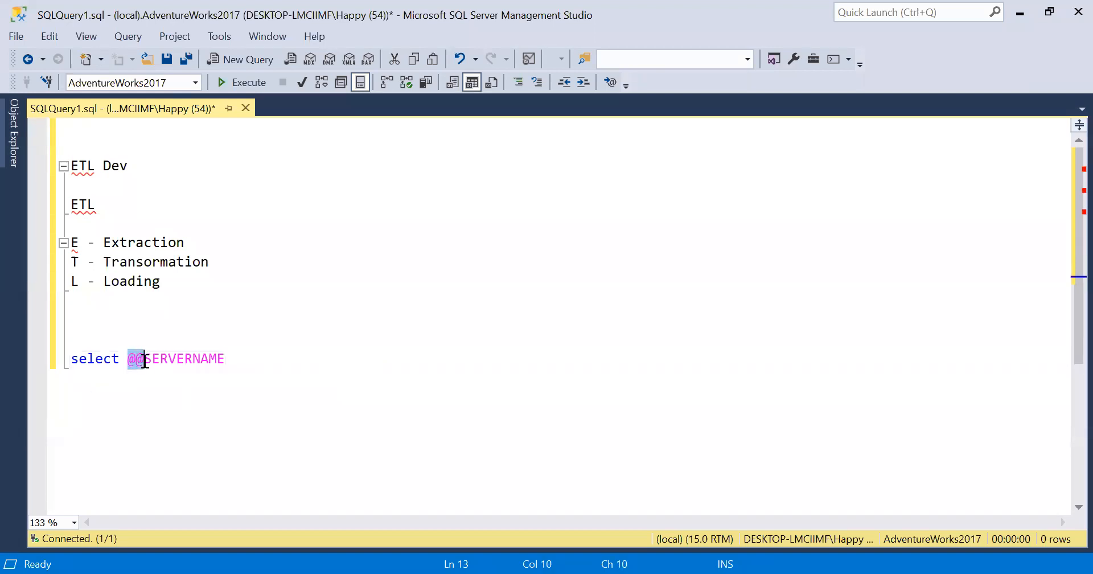
{"action": "left_click", "coordinate": [238, 359]}
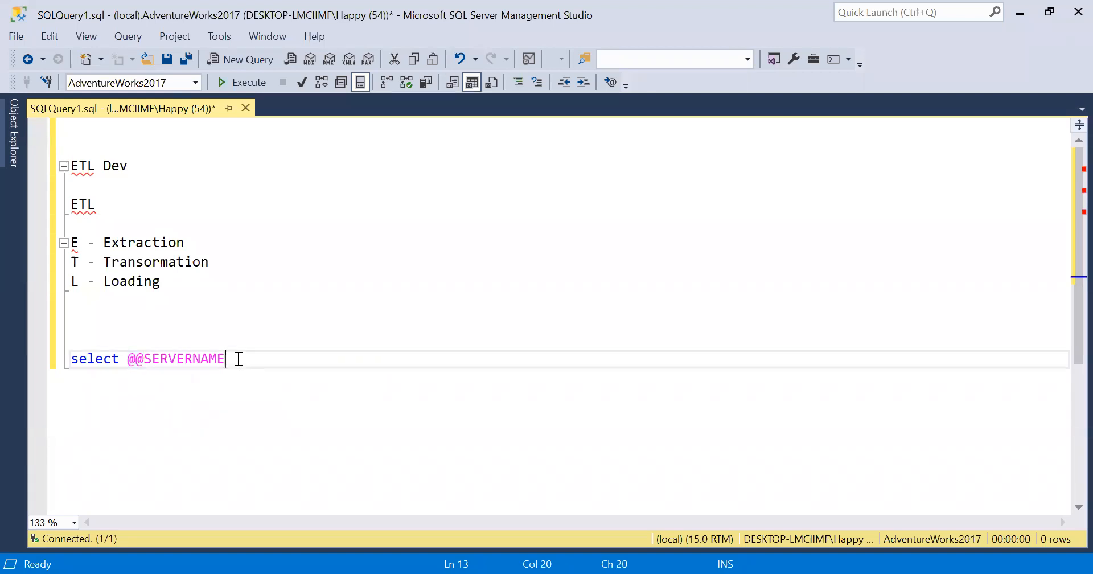
{"action": "left_click", "coordinate": [56, 364], "text": "shift"}
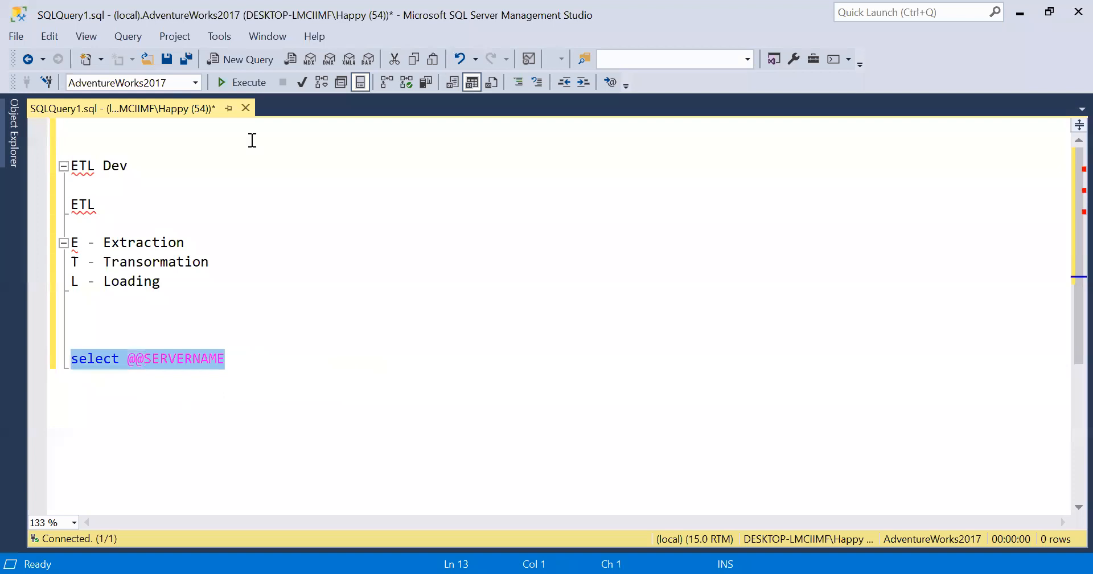
{"action": "left_click", "coordinate": [247, 87]}
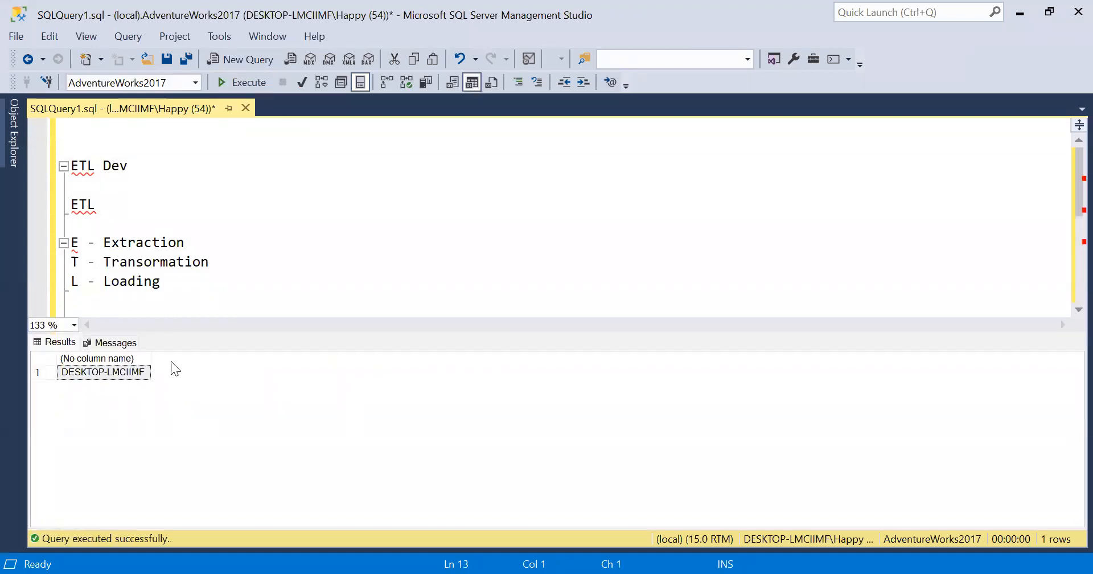
{"action": "left_click", "coordinate": [142, 373]}
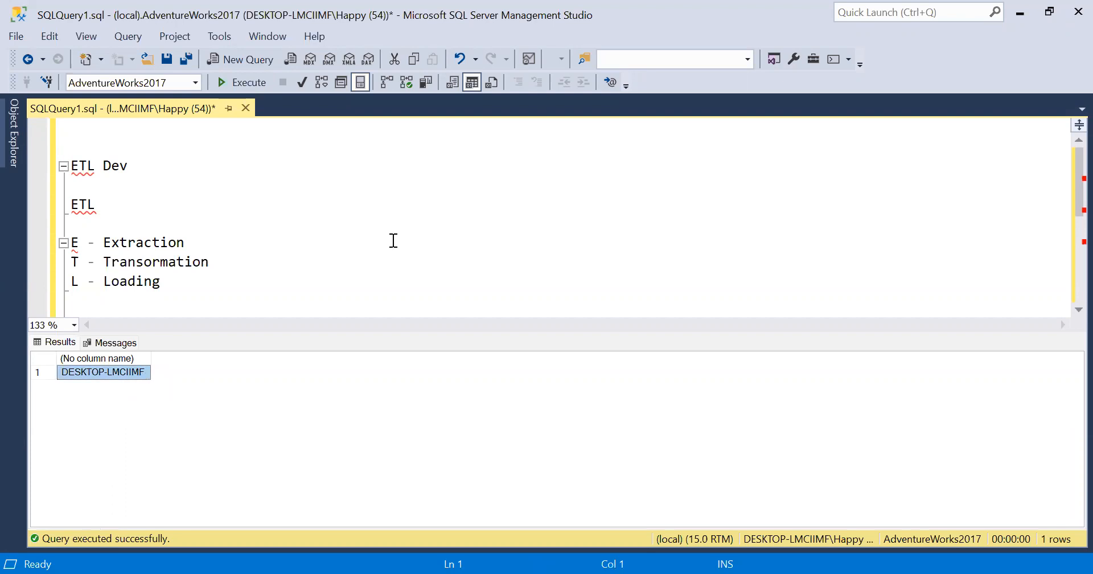
{"action": "key", "text": "ctrl+r"}
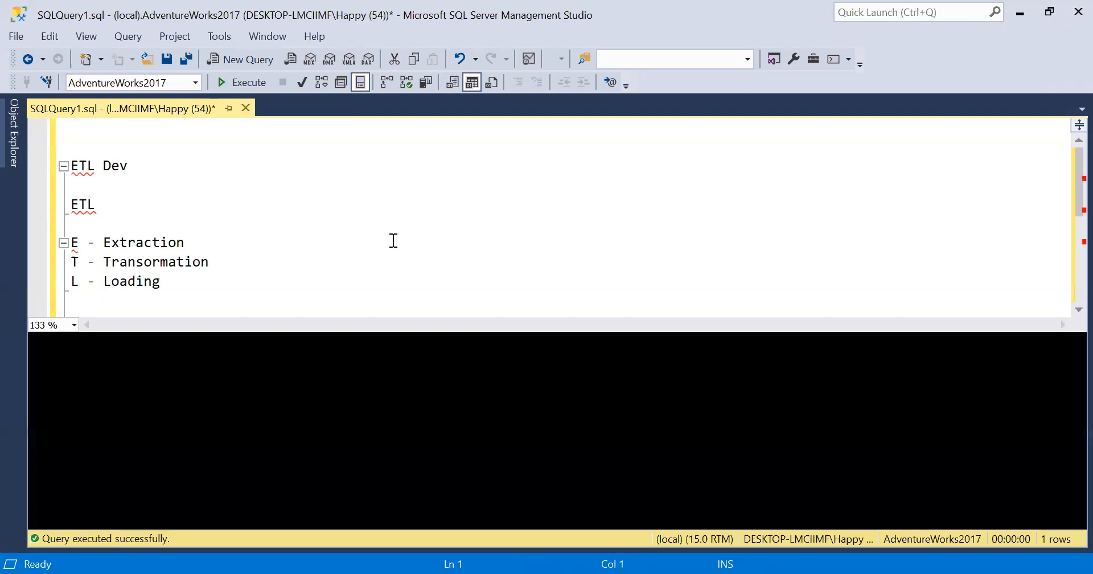
{"action": "key", "text": "End"}
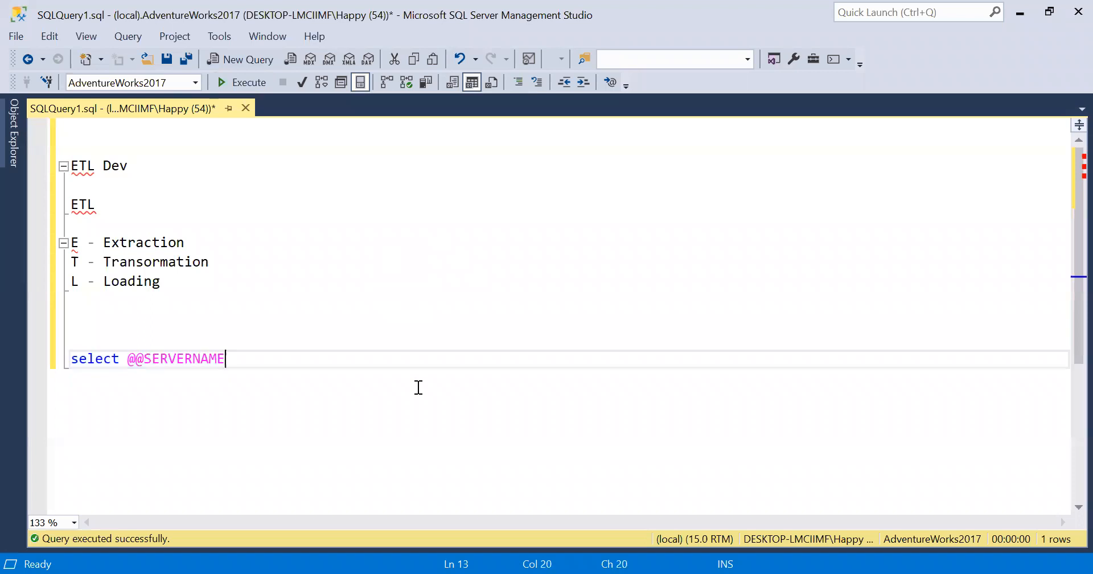
{"action": "scroll", "coordinate": [418, 387], "scroll_direction": "down", "scroll_amount": 4}
{"action": "key", "text": "Return"}
{"action": "key", "text": "Return"}
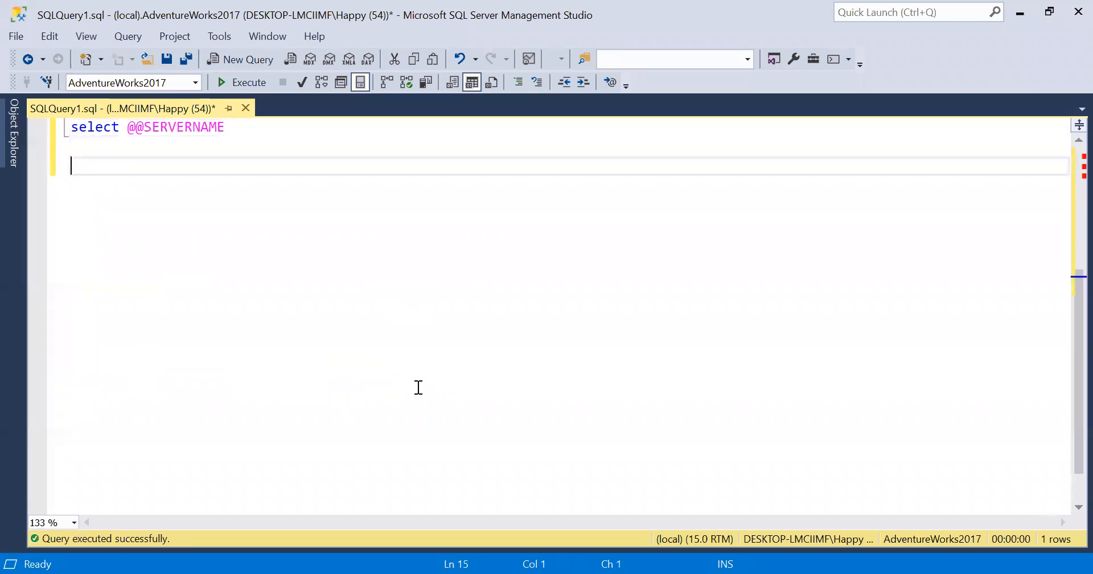
{"action": "type", "text": "DESKTOP-LMCIIMF"}
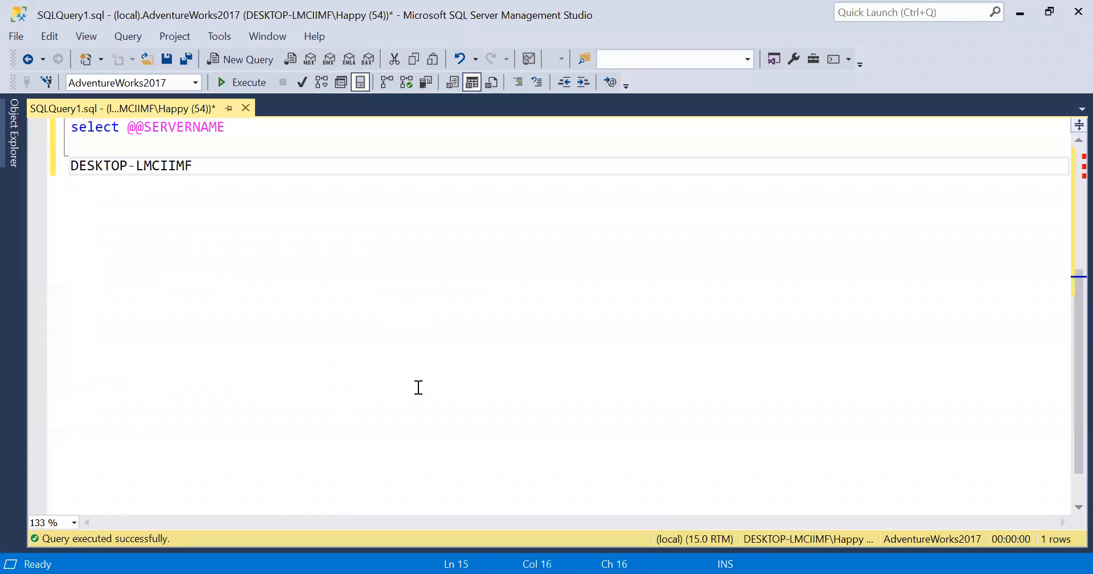
Copy the pasted server name and, back in Visual Studio, set the connection's server or file name to DESKTOP-LMCIIMF.
{"action": "left_click_drag", "start_coordinate": [246, 173], "coordinate": [67, 168]}
{"action": "key", "text": "ctrl+c"}
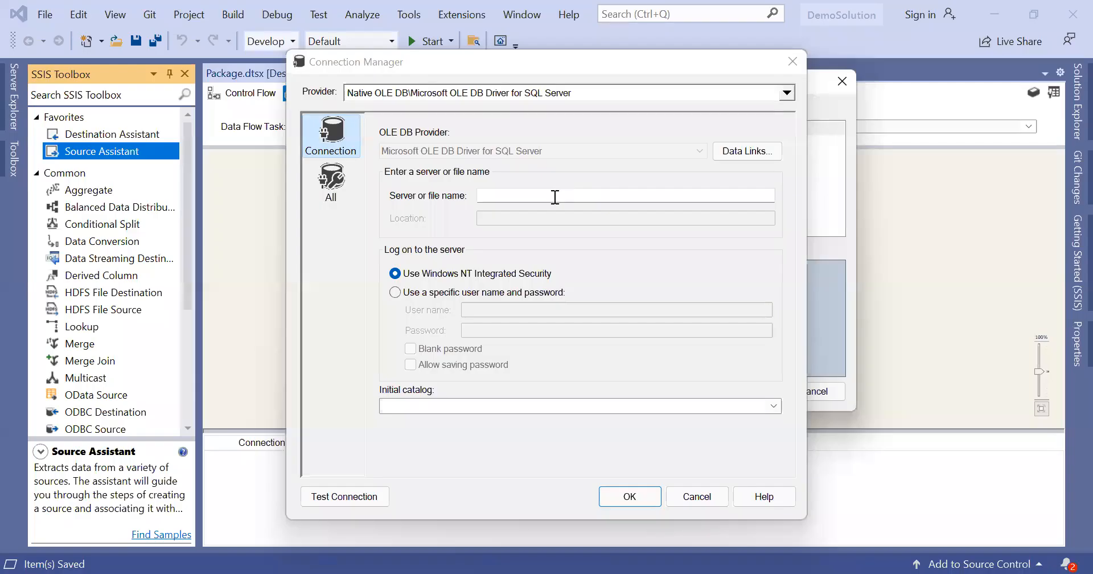
{"action": "left_click", "coordinate": [555, 196]}
{"action": "key", "text": "ctrl+v"}
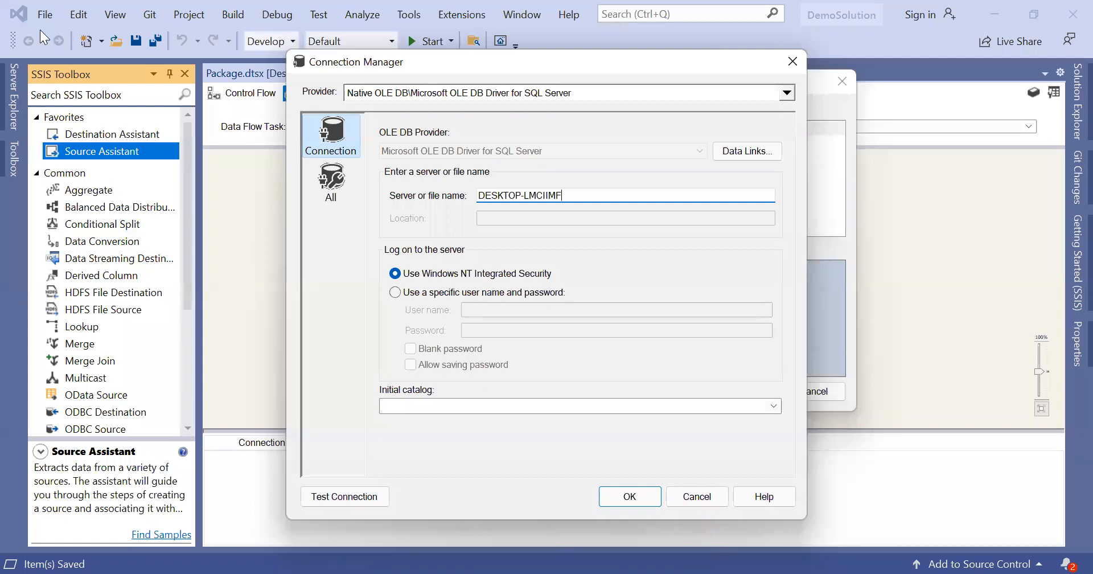
Switch to SQL Server Management Studio and disconnect the SQL Server instance in Object Explorer.
{"action": "key", "text": "alt+Tab"}
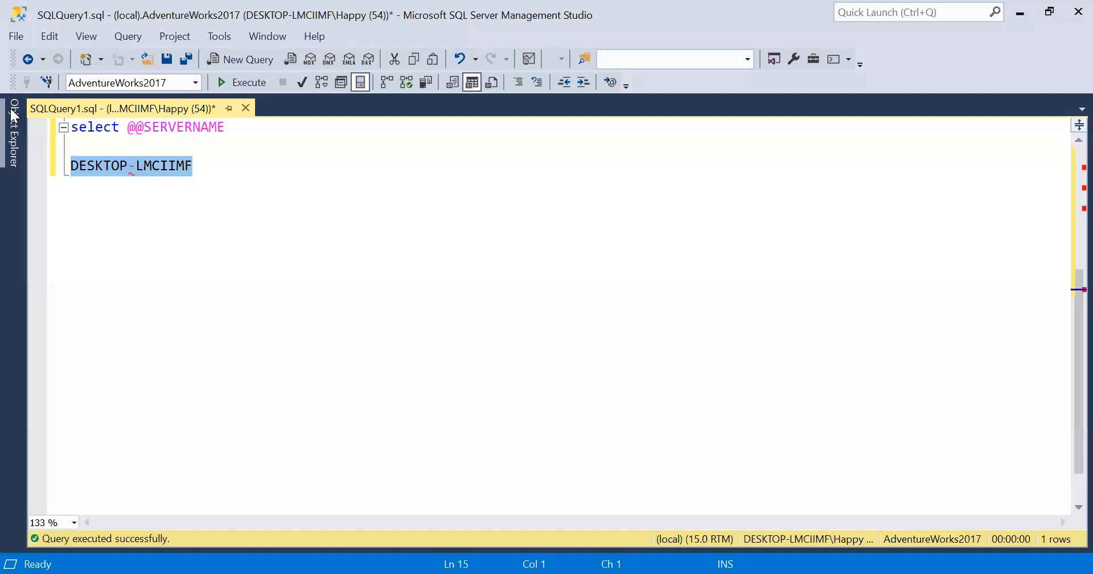
{"action": "left_click", "coordinate": [14, 113]}
{"action": "left_click", "coordinate": [79, 152]}
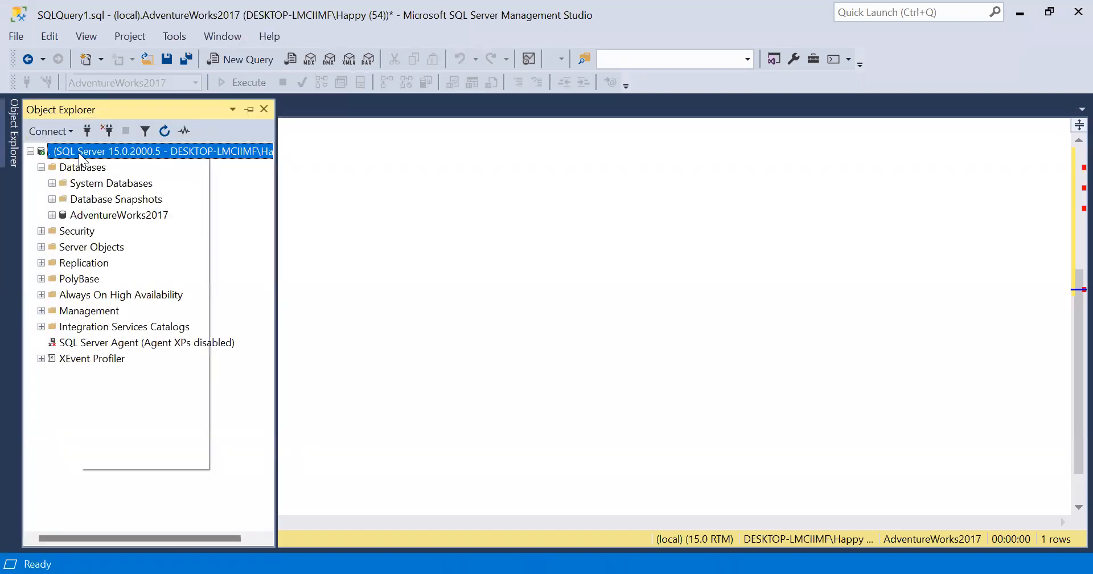
{"action": "right_click", "coordinate": [79, 152]}
{"action": "left_click", "coordinate": [138, 181]}
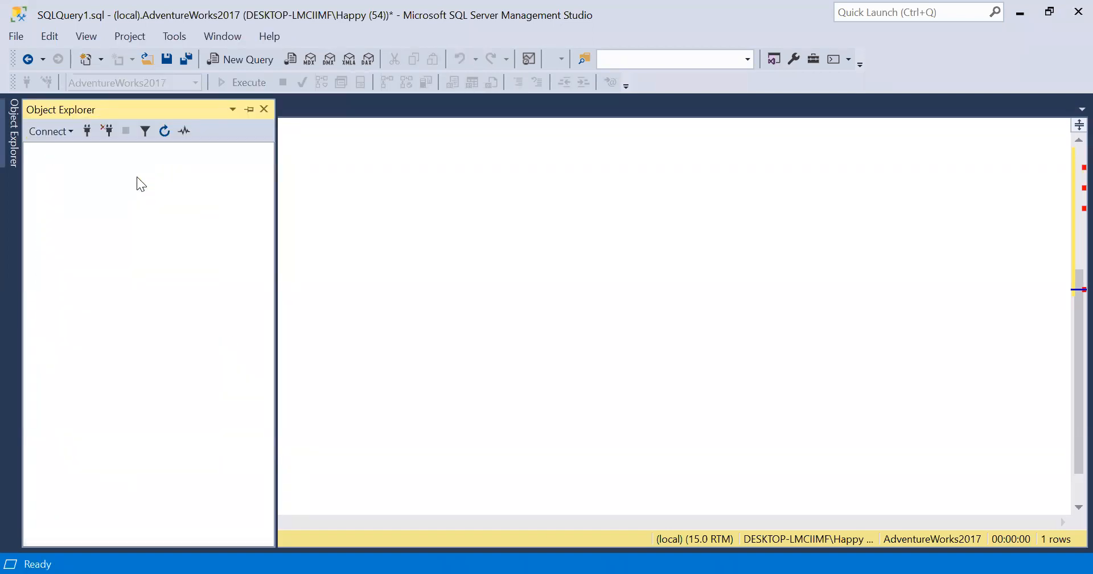
Reconnect Object Explorer to the Database Engine on the local server "." with Windows Authentication.
{"action": "left_click", "coordinate": [43, 134]}
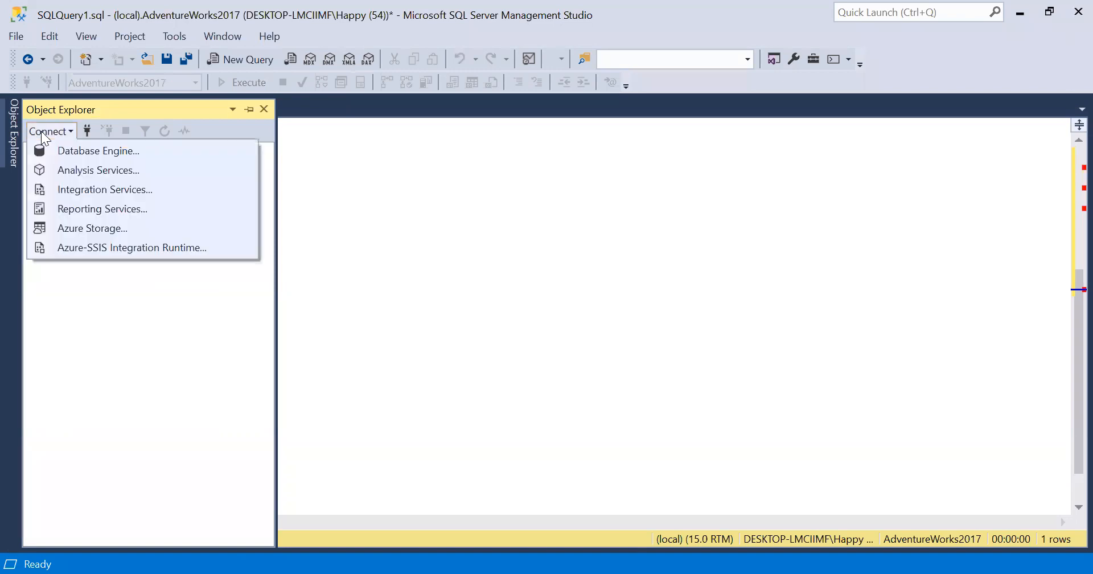
{"action": "left_click", "coordinate": [77, 153]}
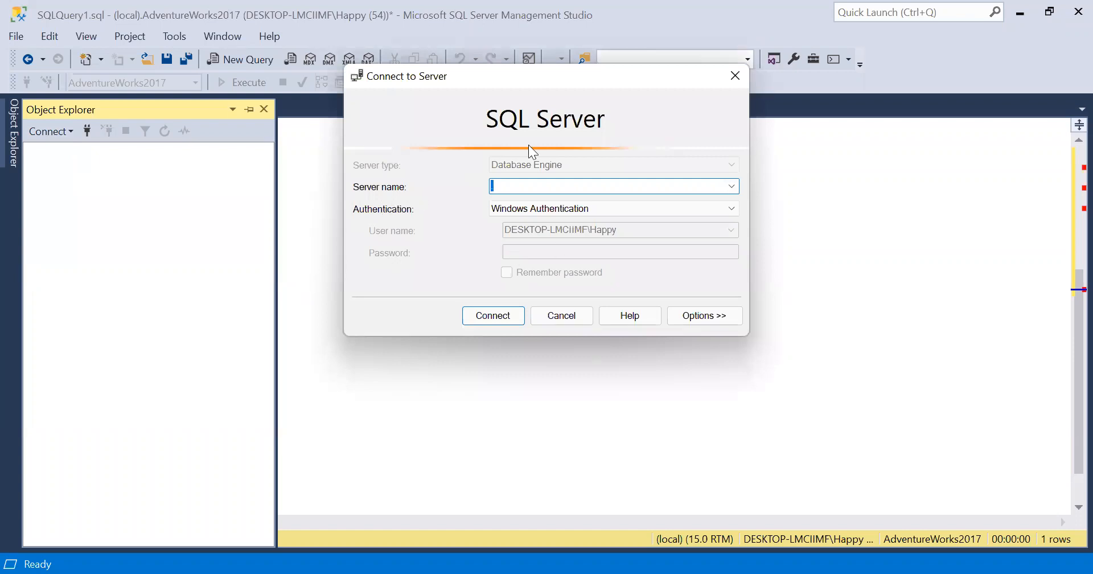
{"action": "left_click", "coordinate": [541, 208]}
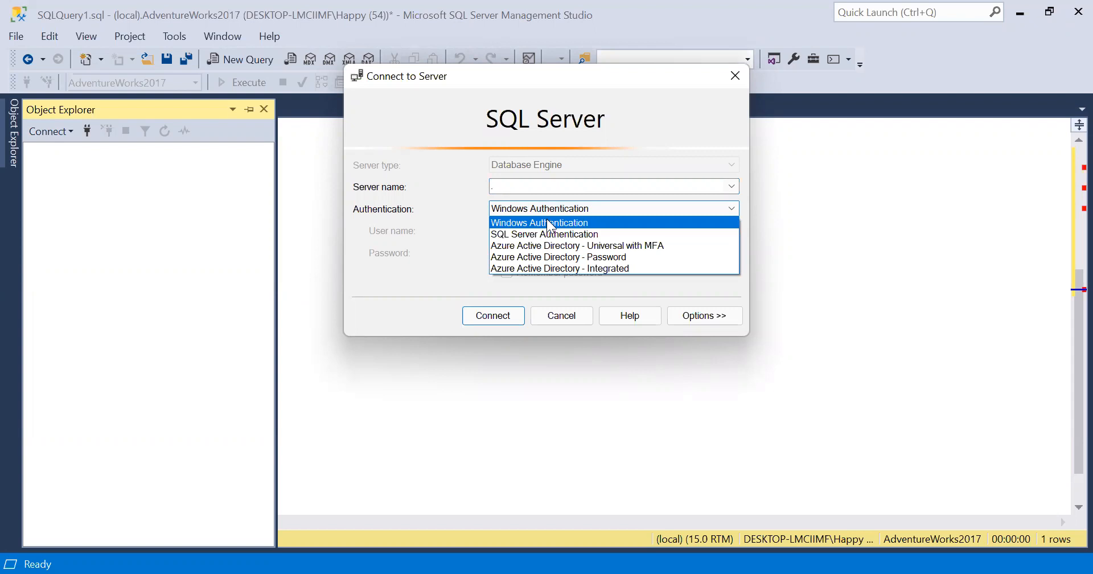
{"action": "left_click", "coordinate": [549, 225]}
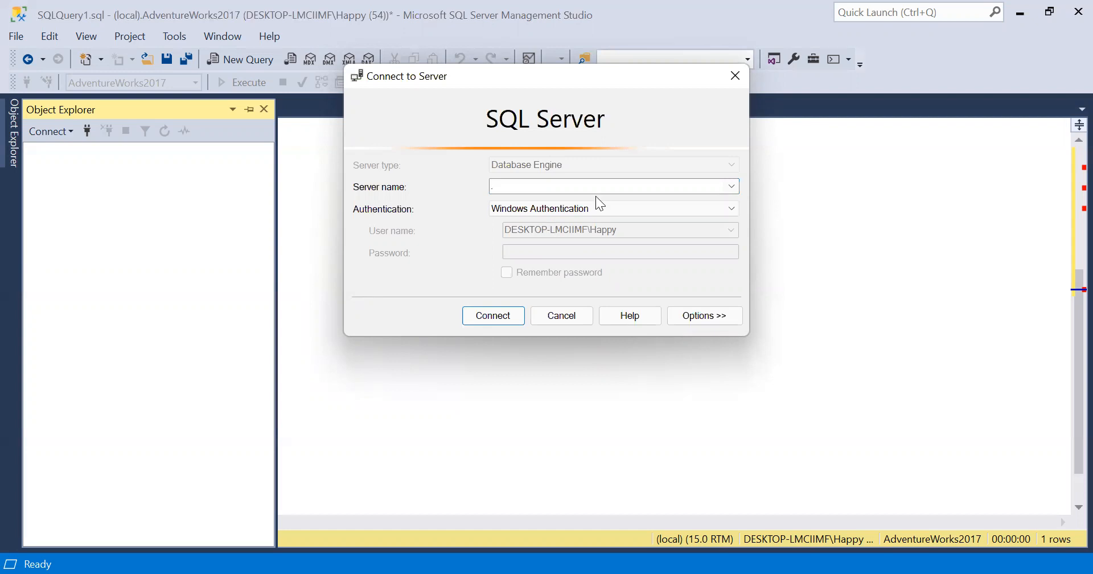
{"action": "left_click", "coordinate": [489, 320]}
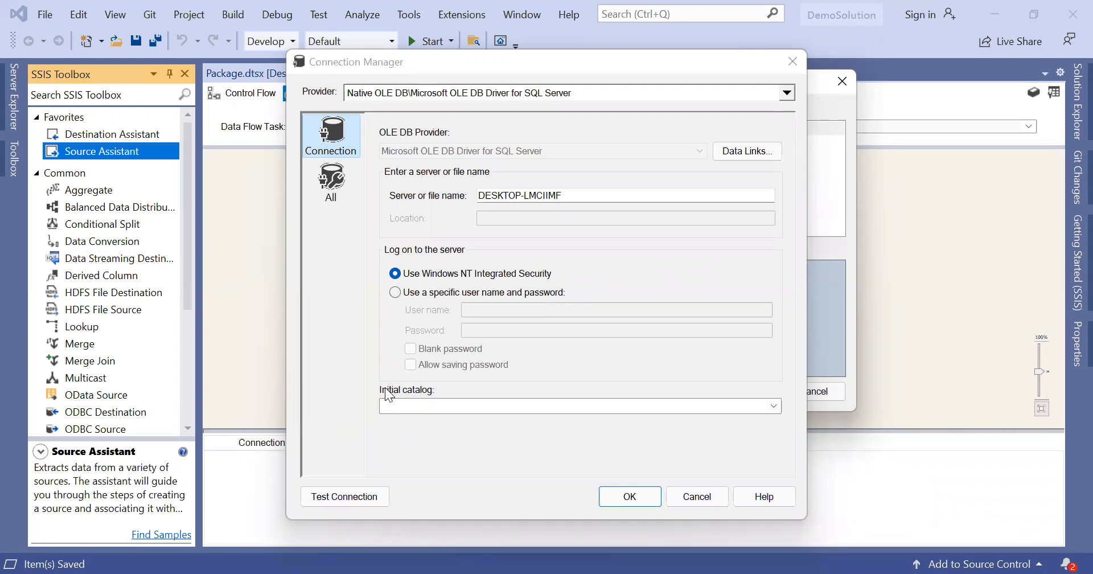
Look through the server's Databases and System Databases in SQL Server Management Studio's Object Explorer.
{"action": "left_click", "coordinate": [429, 391]}
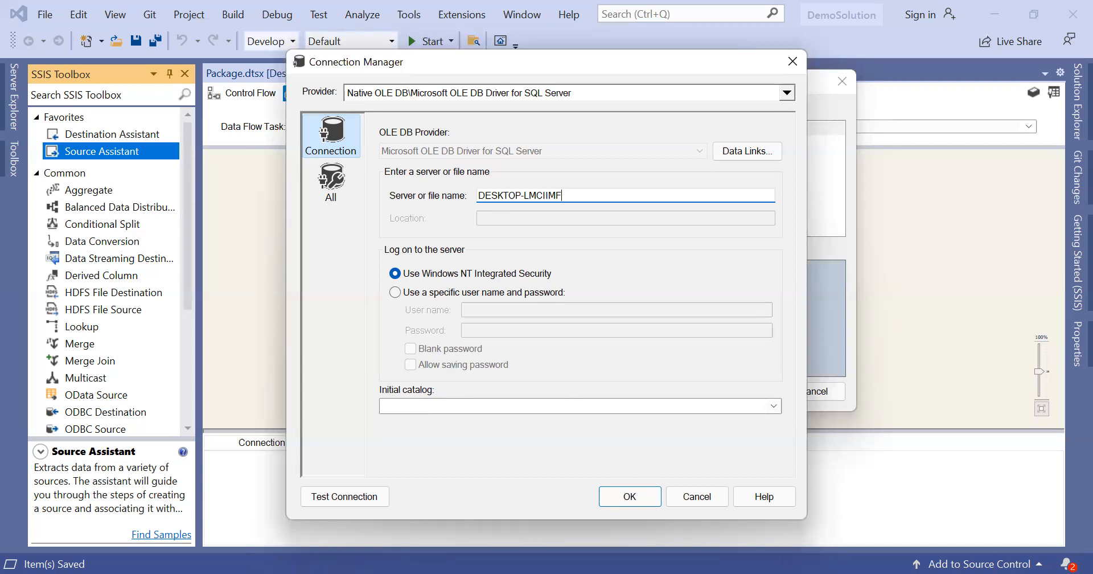
{"action": "key", "text": "alt+Tab"}
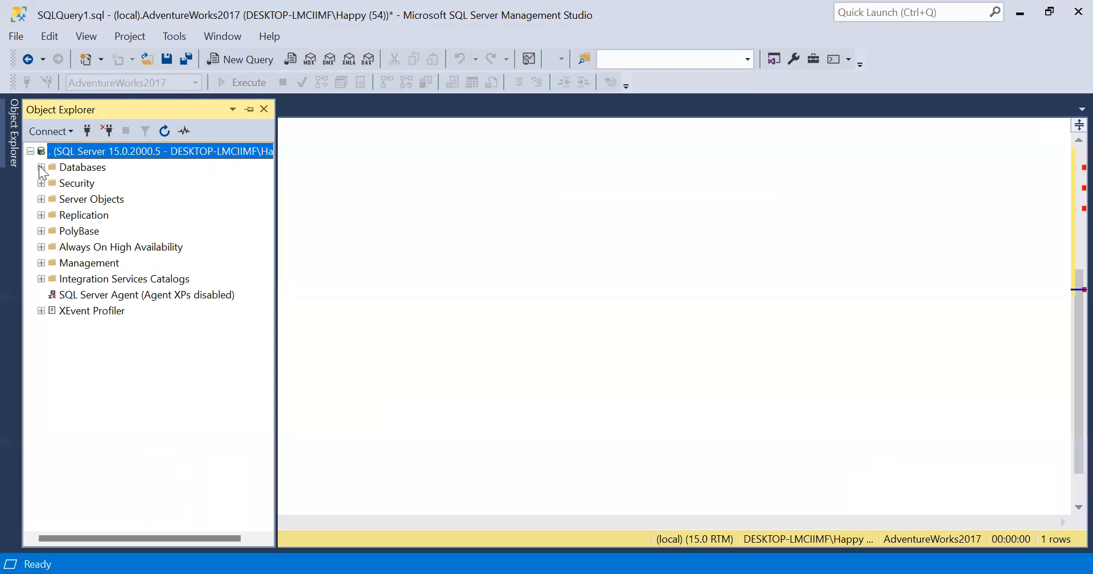
{"action": "left_click", "coordinate": [40, 166]}
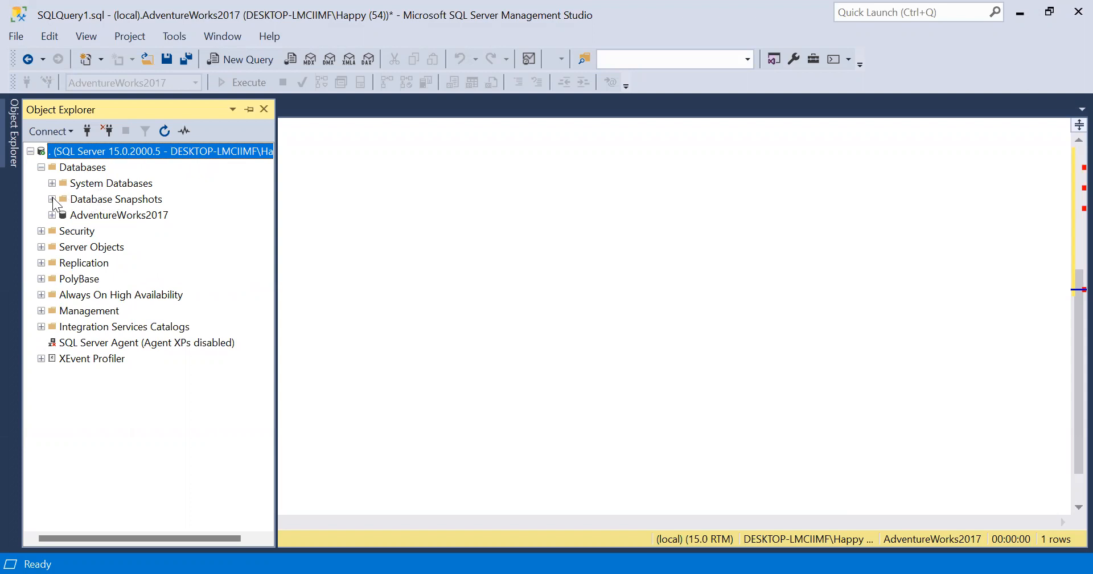
{"action": "left_click", "coordinate": [51, 183]}
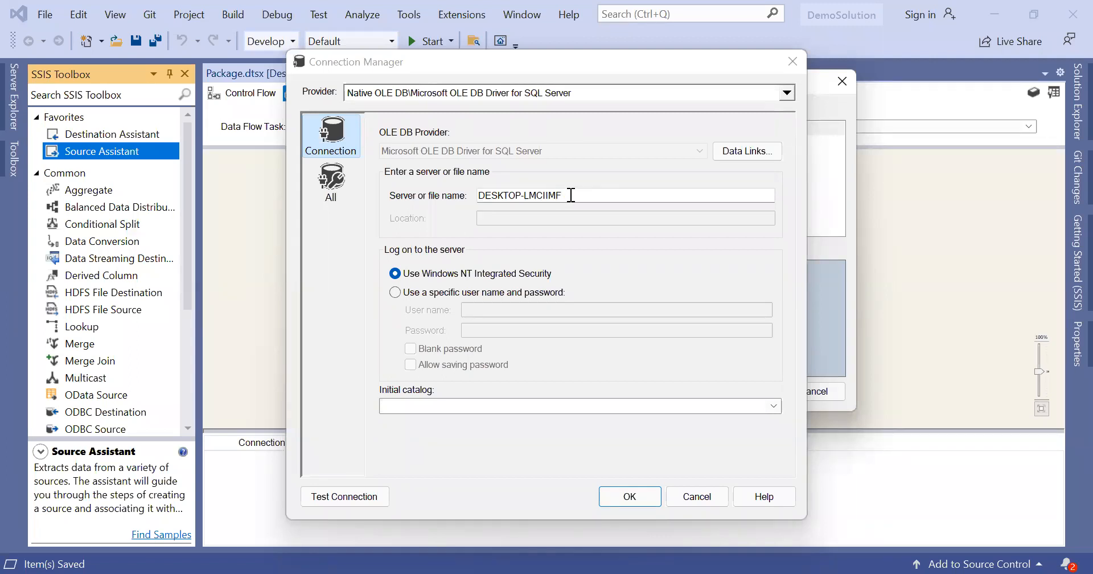
Back in Visual Studio, set the connection's initial catalog to AdventureWorks2017.
{"action": "left_click_drag", "start_coordinate": [570, 195], "coordinate": [482, 195]}
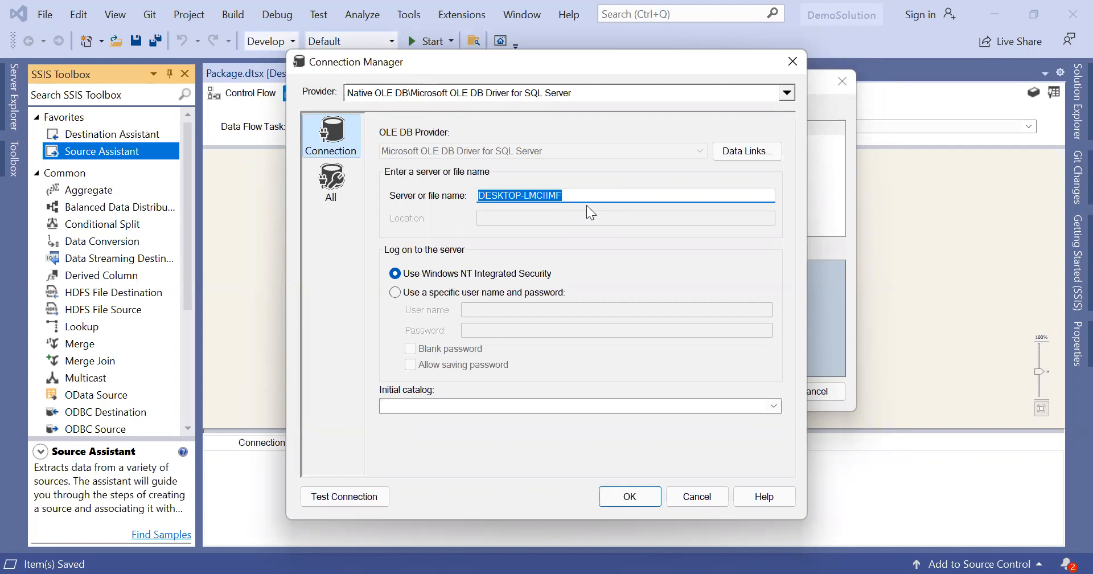
{"action": "left_click", "coordinate": [774, 406]}
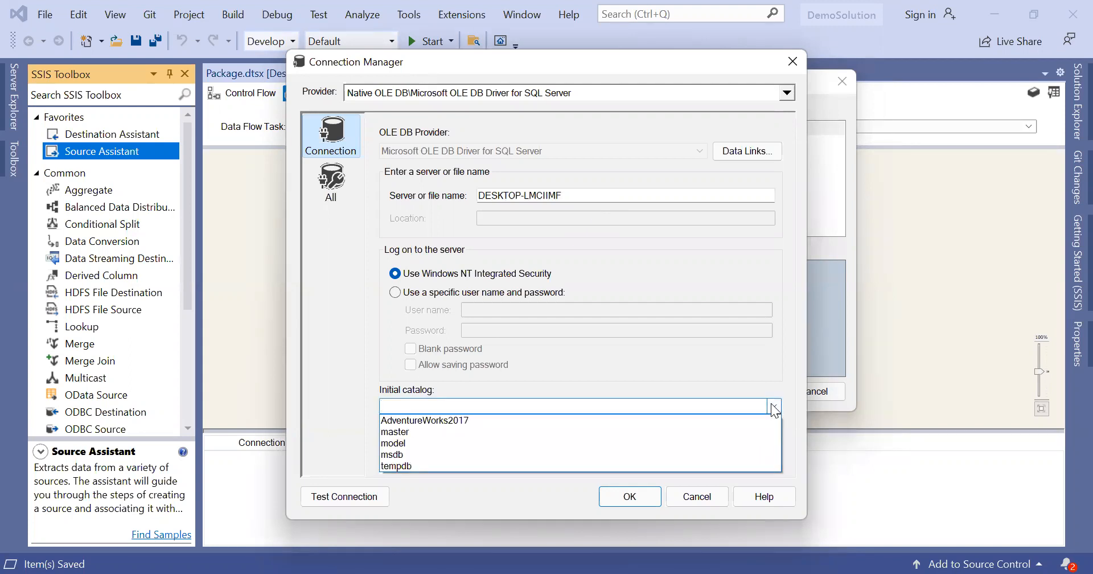
{"action": "left_click", "coordinate": [468, 420]}
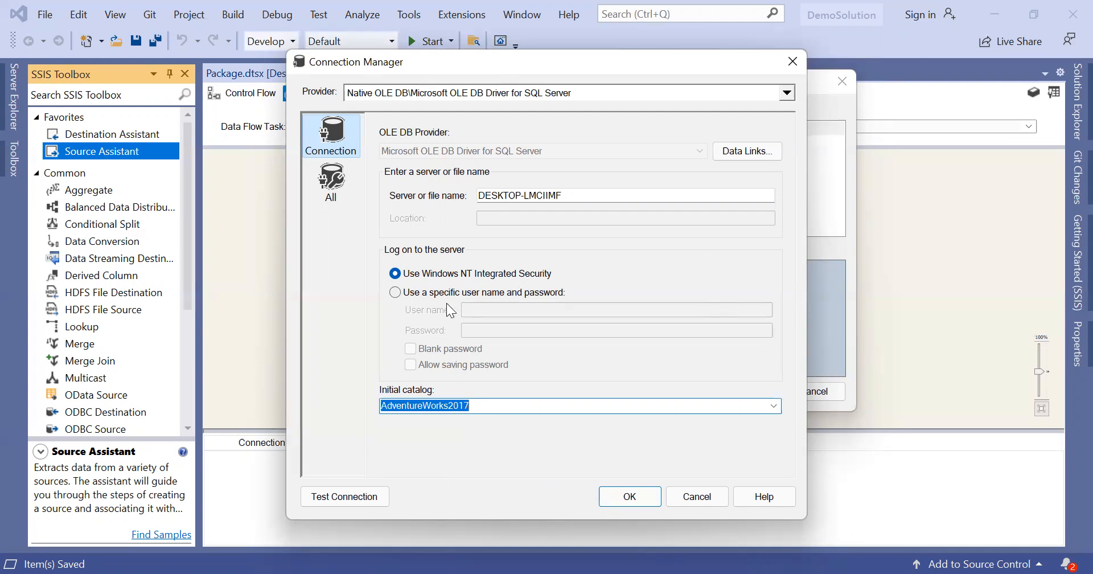
{"action": "left_click", "coordinate": [434, 295]}
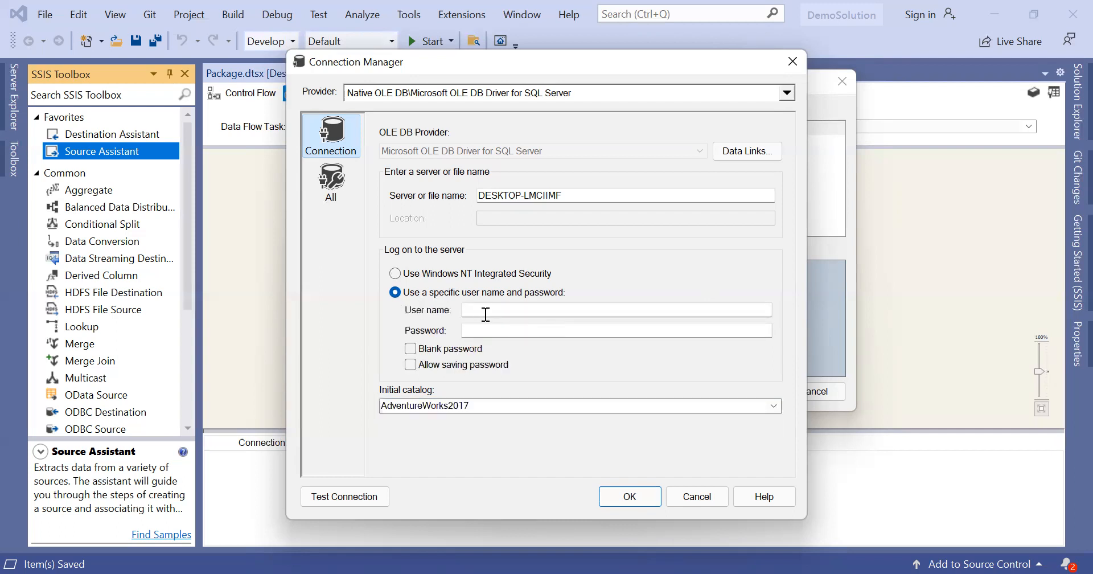
{"action": "left_click", "coordinate": [484, 311]}
{"action": "left_click", "coordinate": [393, 274]}
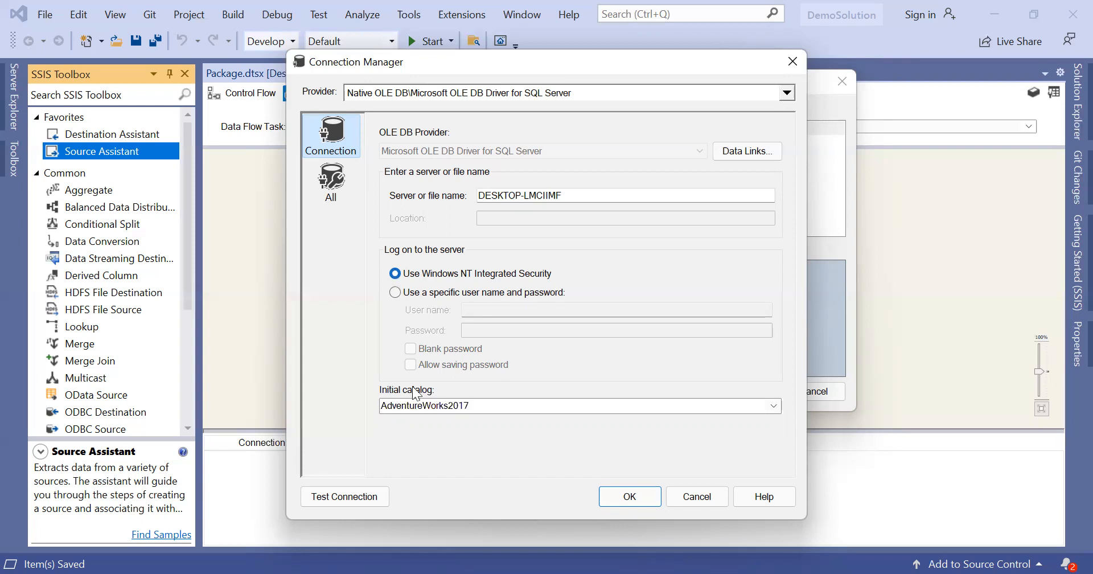
Test the AdventureWorks2017 connection and accept the connection manager to add the OLE DB source to the data flow.
{"action": "left_click", "coordinate": [340, 501]}
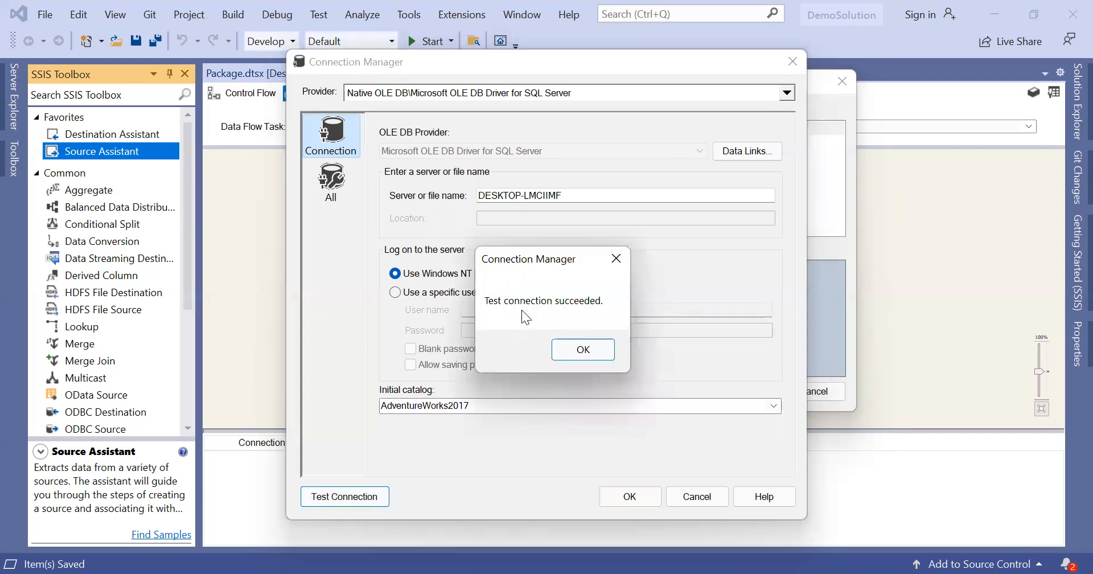
{"action": "left_click", "coordinate": [602, 344]}
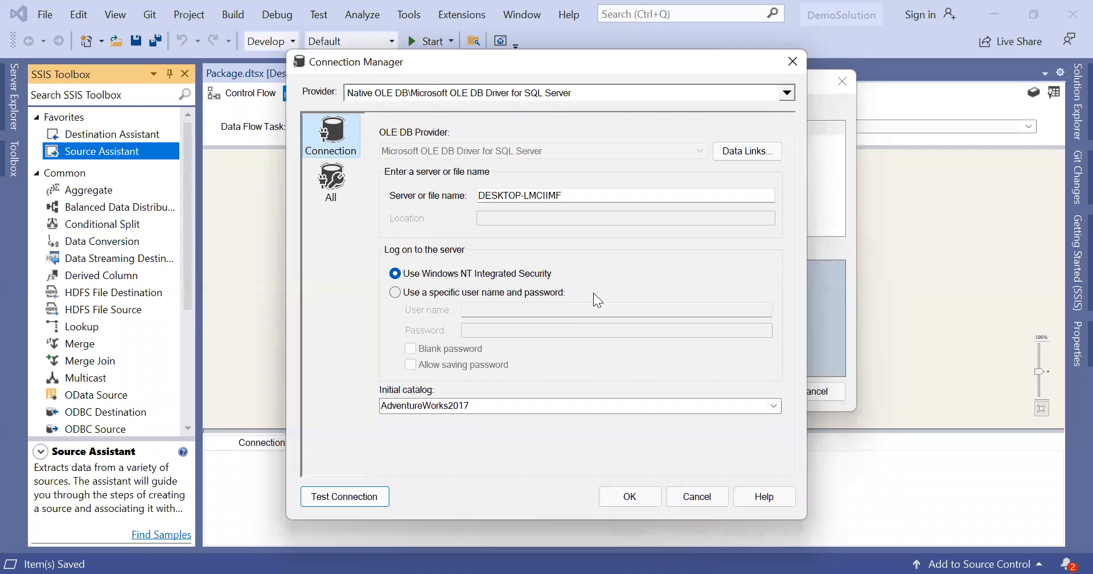
{"action": "left_click", "coordinate": [639, 492]}
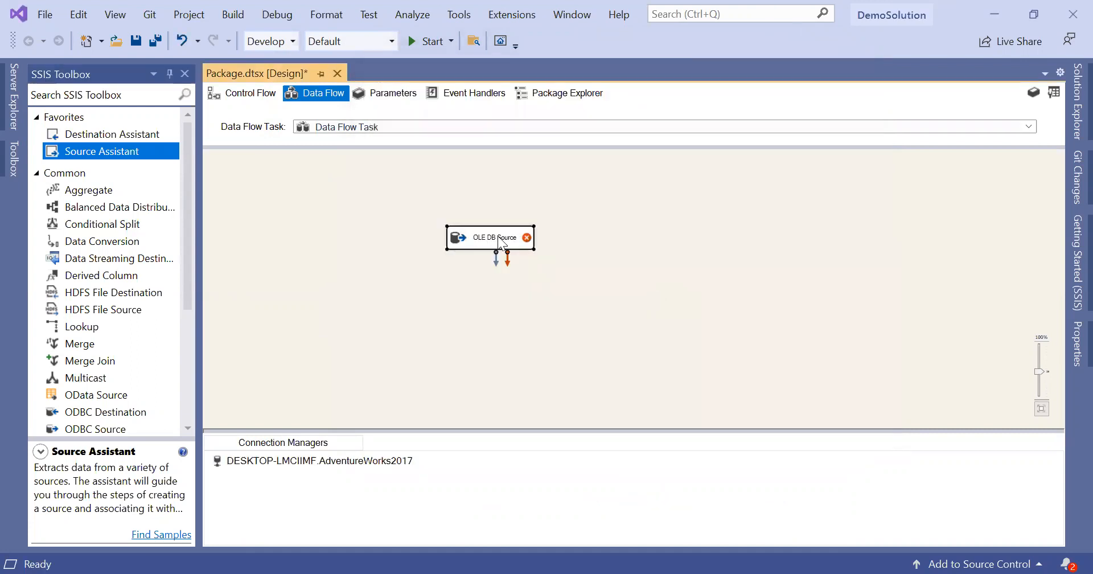
Inspect the new OLE DB source in the data flow and its AdventureWorks2017 connection manager.
{"action": "mouse_move", "coordinate": [499, 240]}
{"action": "left_click", "coordinate": [498, 239]}
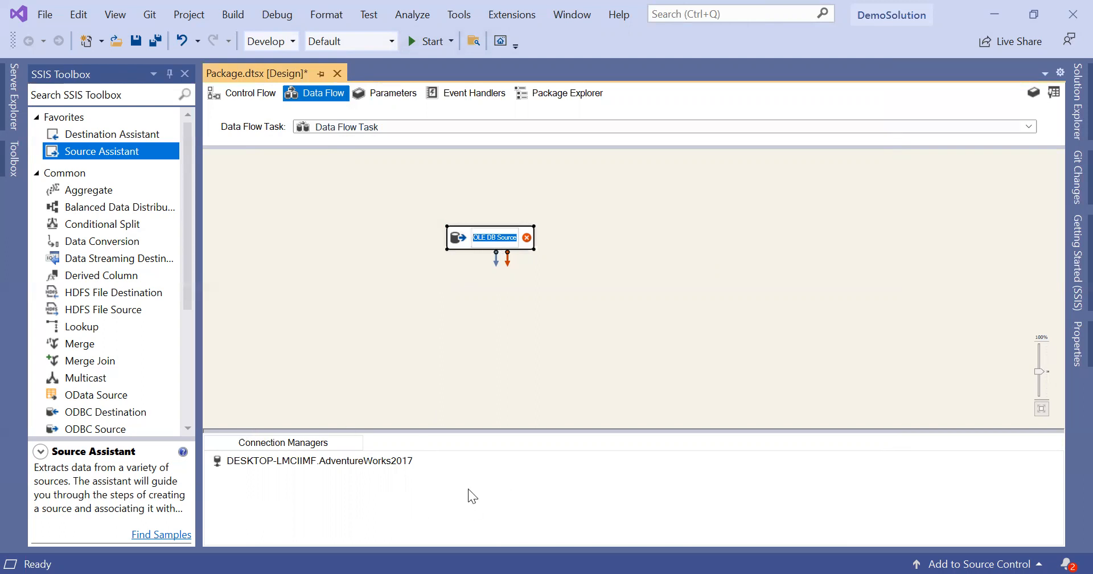
{"action": "left_click", "coordinate": [260, 459]}
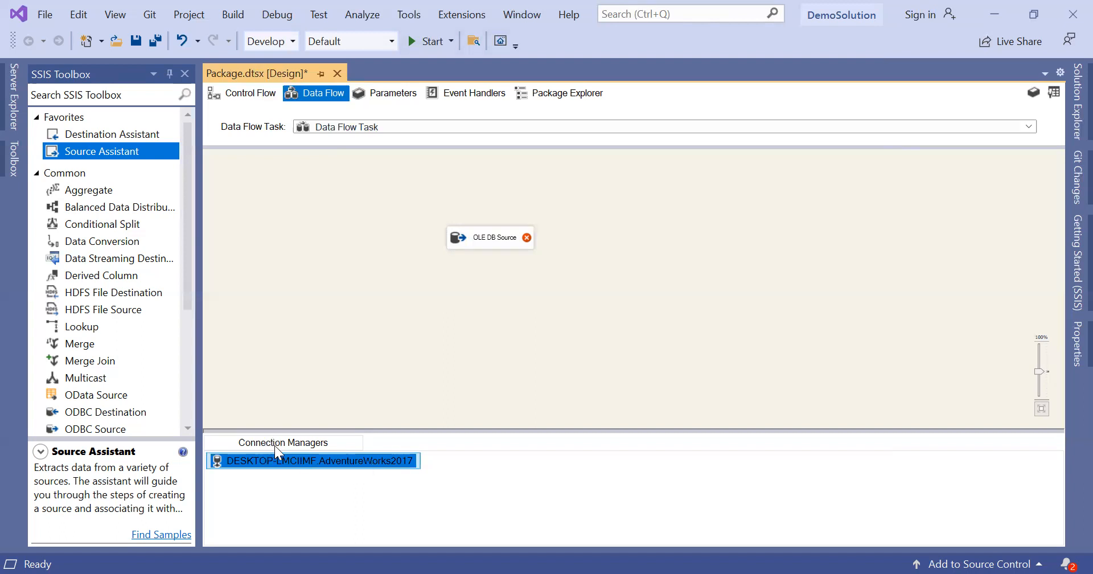
{"action": "left_click", "coordinate": [475, 464]}
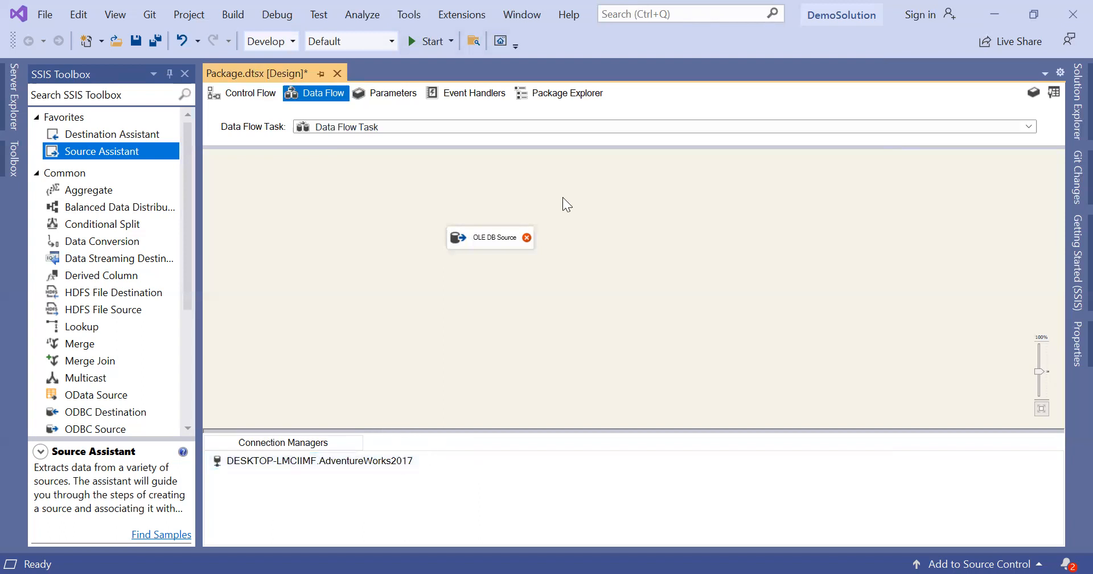
{"action": "mouse_move", "coordinate": [487, 242]}
{"action": "left_click", "coordinate": [270, 462]}
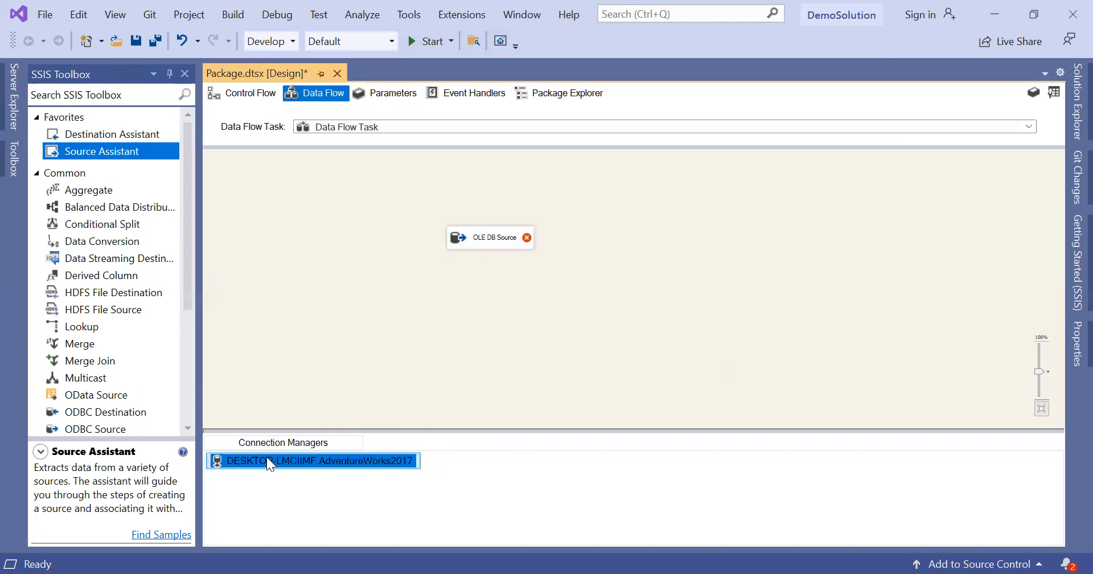
{"action": "right_click", "coordinate": [328, 499]}
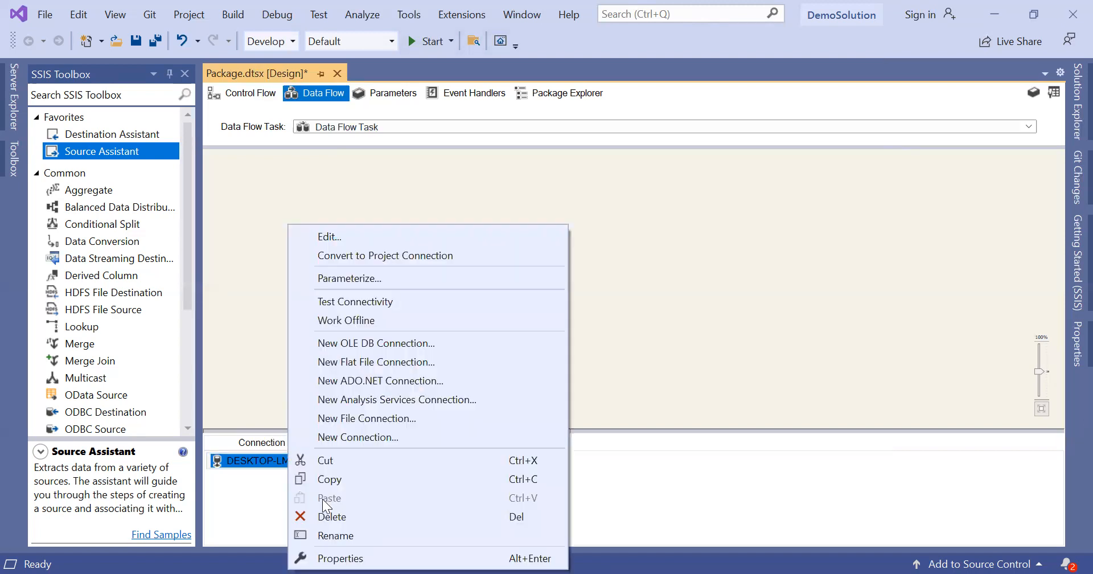
{"action": "left_click", "coordinate": [245, 491]}
{"action": "right_click", "coordinate": [245, 490]}
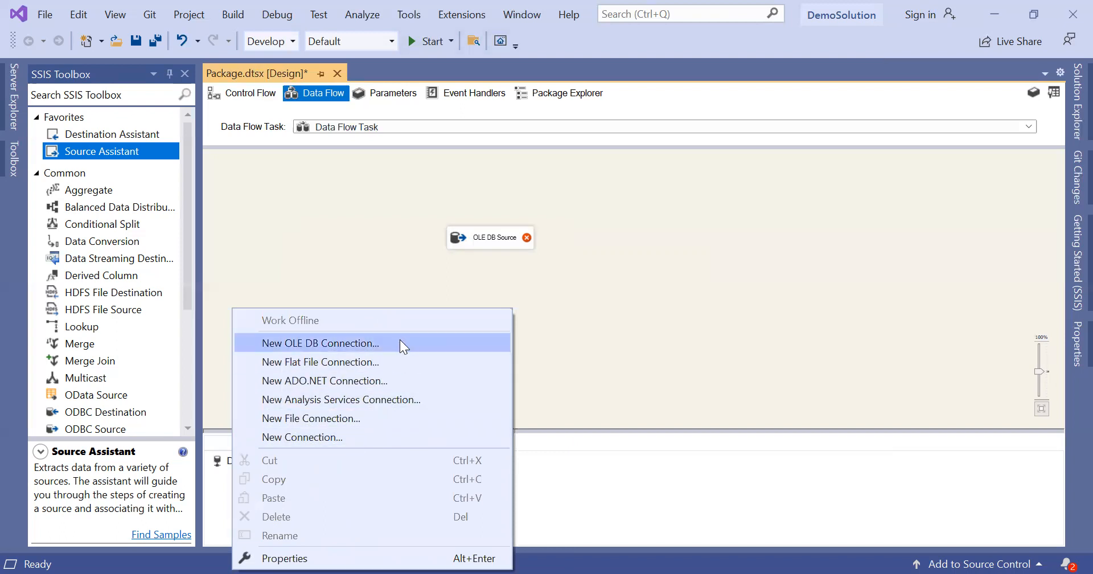
{"action": "left_click", "coordinate": [334, 344]}
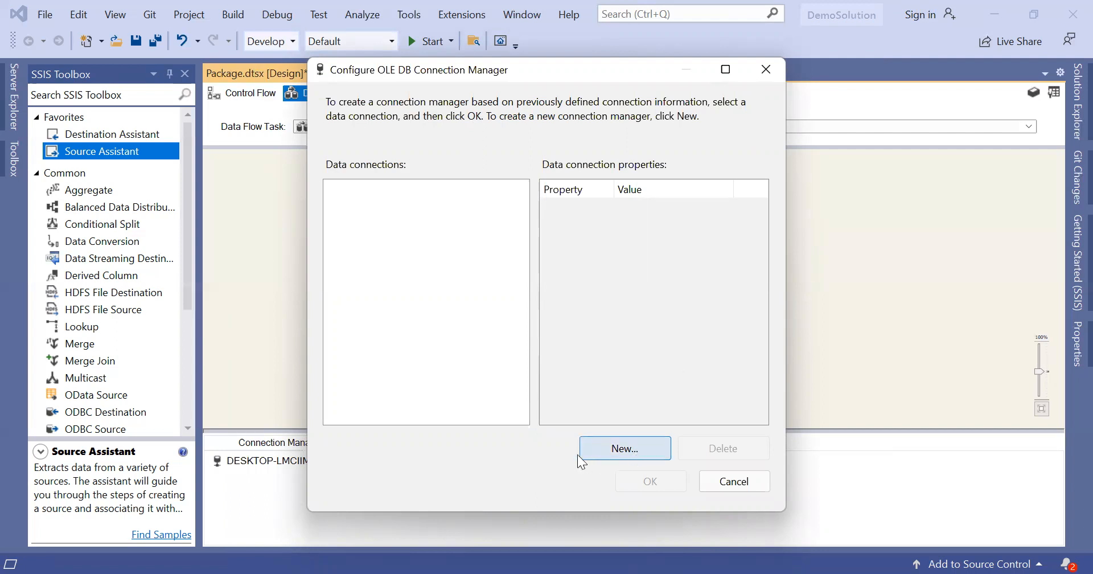
{"action": "left_click", "coordinate": [624, 448]}
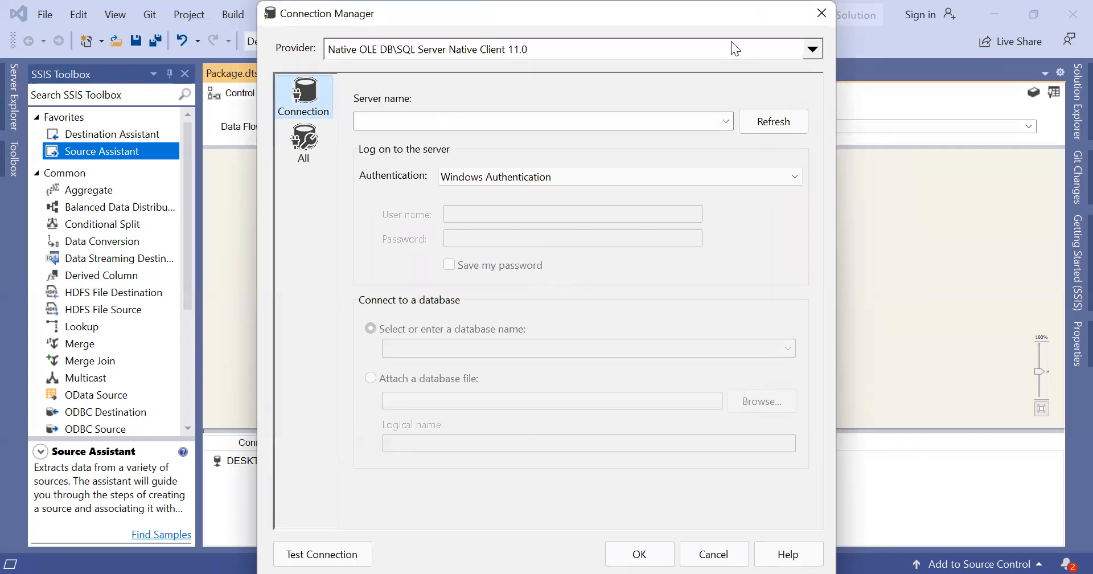
{"action": "left_click", "coordinate": [726, 122]}
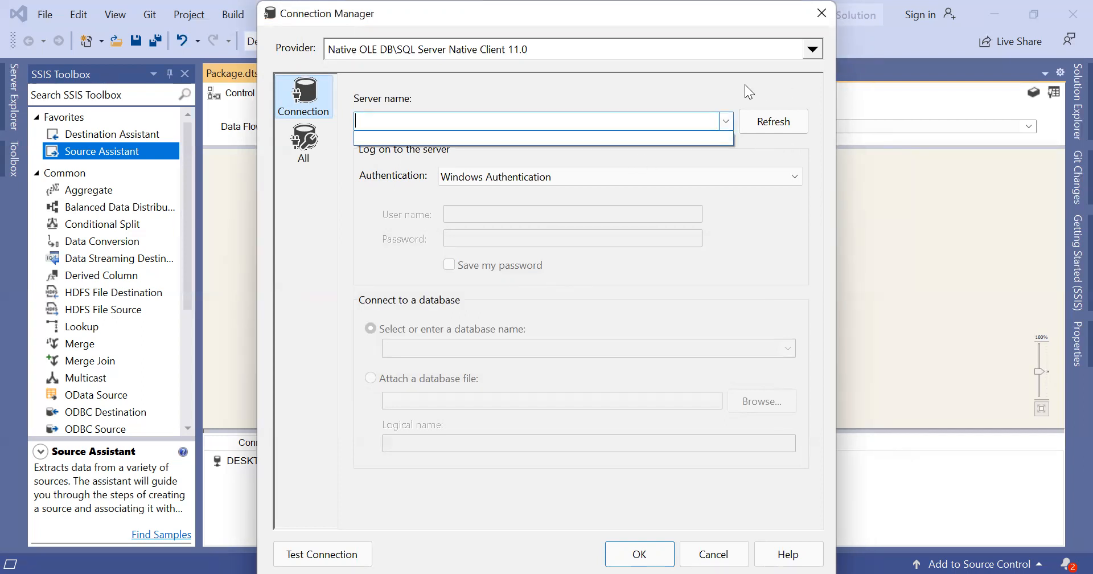
{"action": "left_click", "coordinate": [820, 15]}
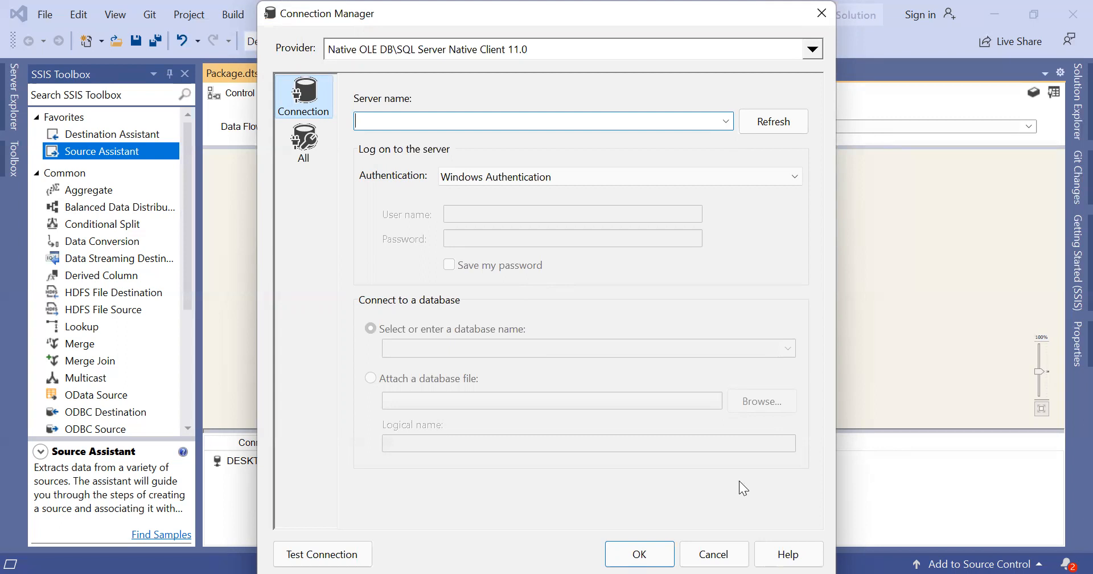
{"action": "left_click", "coordinate": [720, 548]}
{"action": "left_click", "coordinate": [722, 553]}
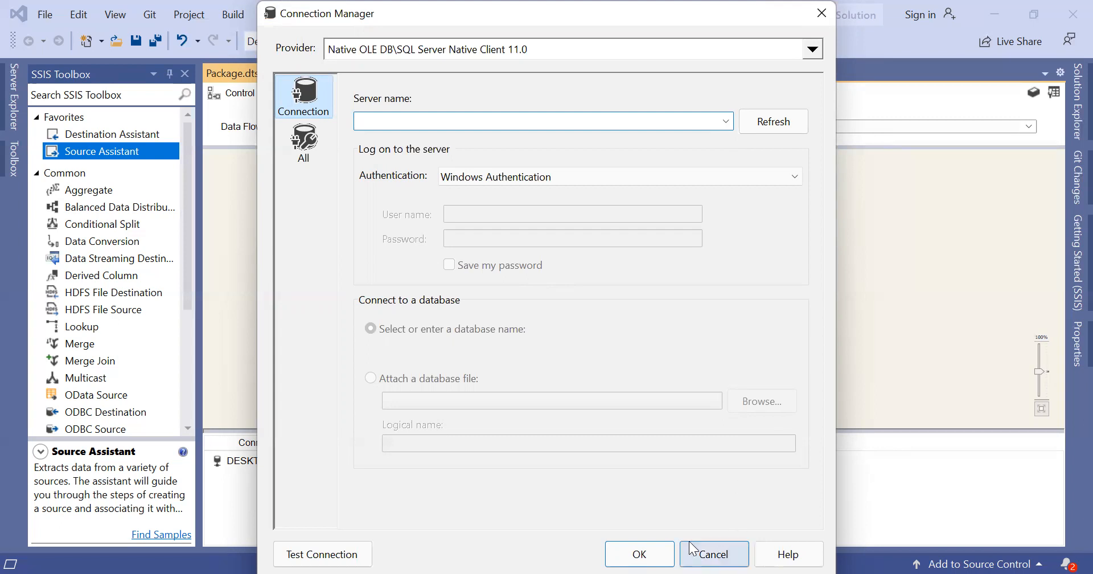
{"action": "left_click", "coordinate": [759, 479]}
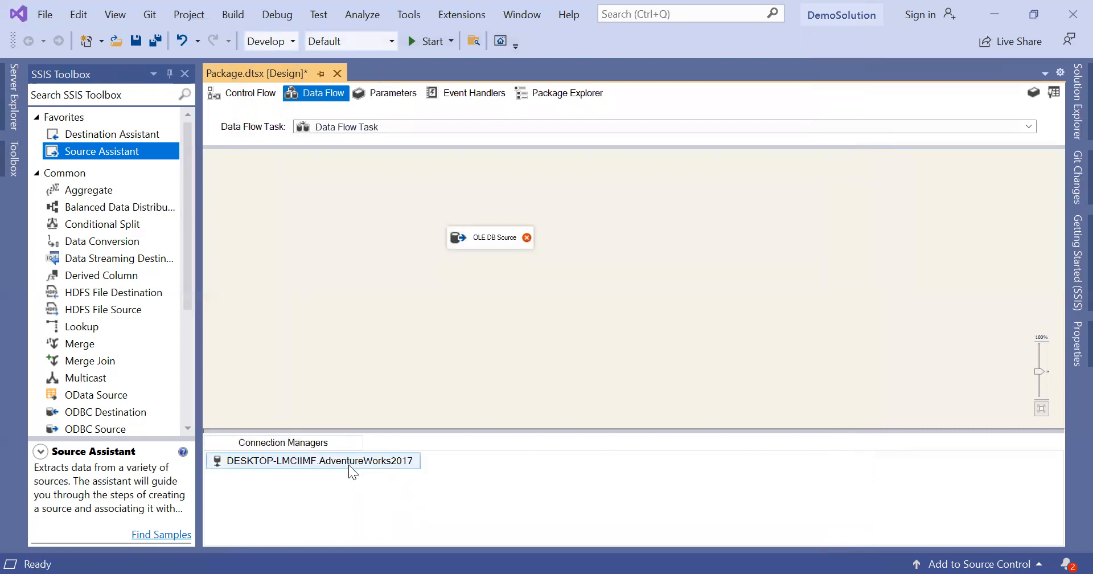
Open the OLE DB source's name for editing in the data flow and clear it.
{"action": "mouse_move", "coordinate": [526, 237]}
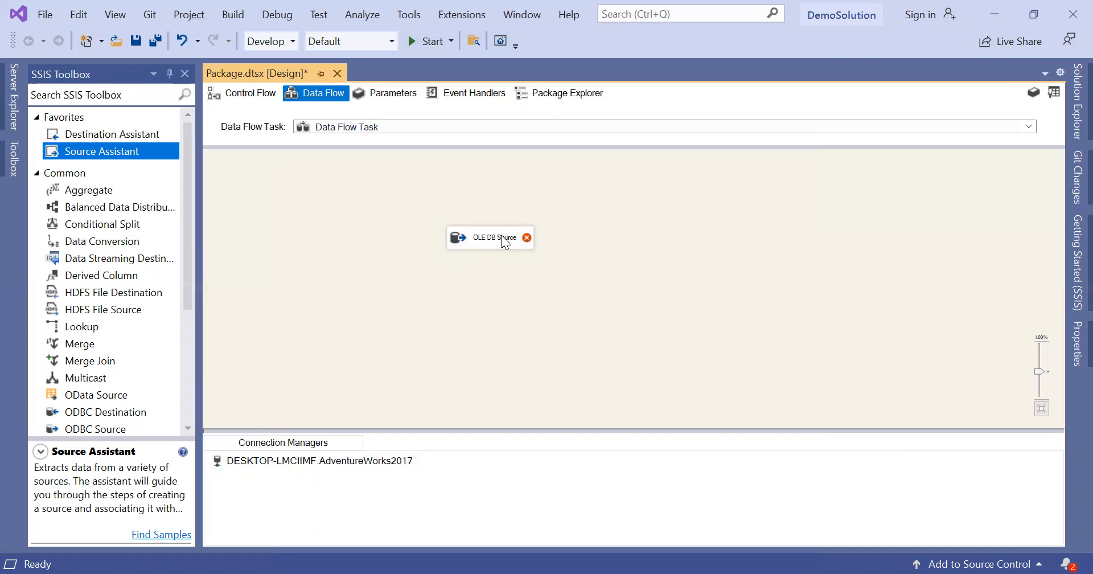
{"action": "mouse_move", "coordinate": [491, 238]}
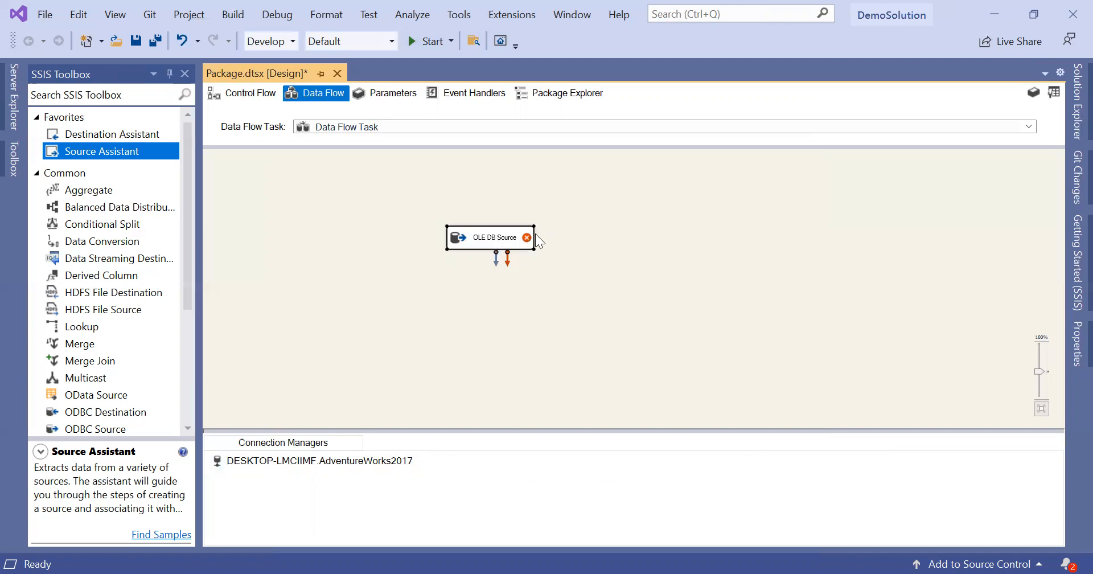
{"action": "mouse_move", "coordinate": [488, 238]}
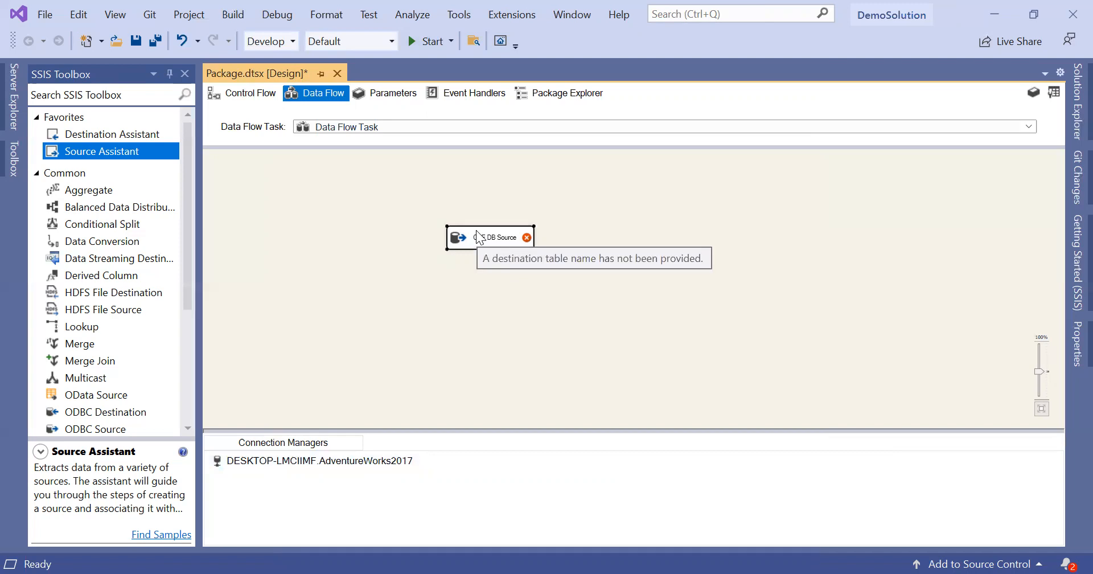
{"action": "left_click", "coordinate": [496, 238]}
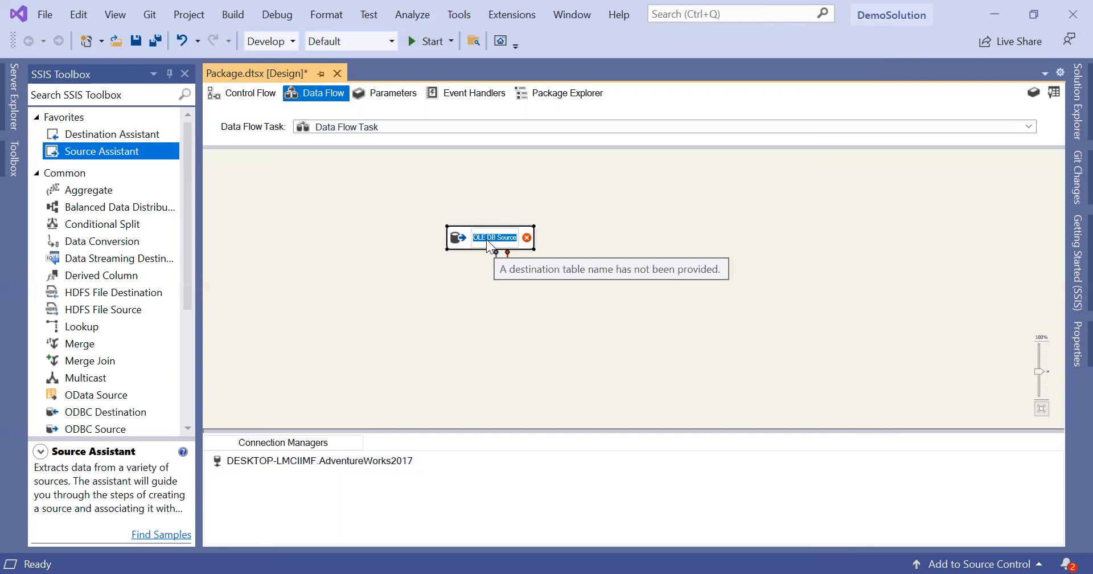
{"action": "key", "text": "BackSpace"}
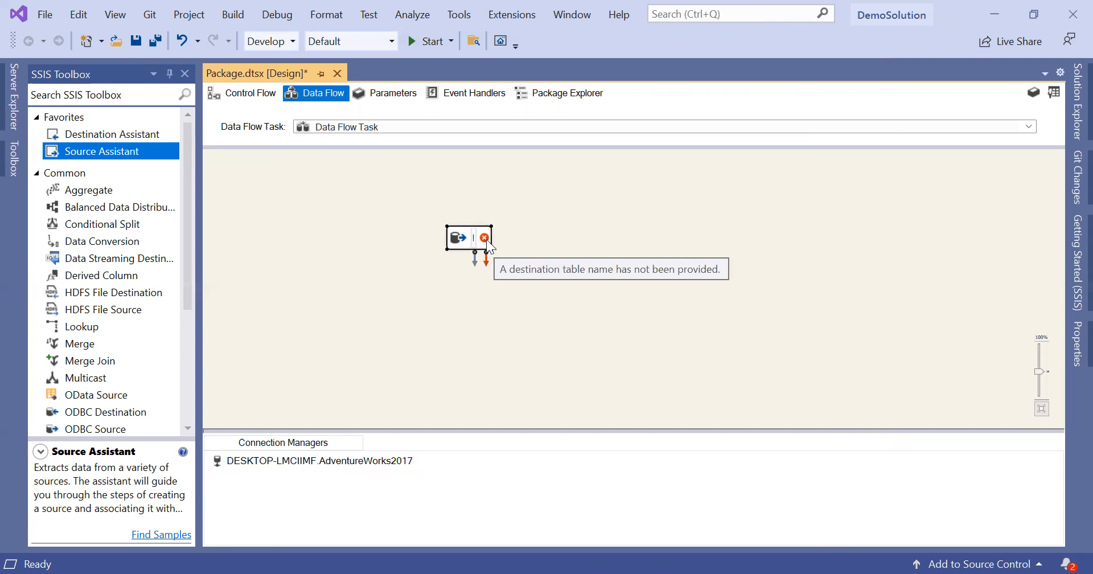
{"action": "type", "text": "uygfyfytfytft"}
{"action": "key", "text": "BackSpace"}
{"action": "key", "text": "BackSpace"}
{"action": "key", "text": "BackSpace"}
{"action": "key", "text": "BackSpace"}
{"action": "key", "text": "BackSpace"}
{"action": "key", "text": "BackSpace"}
{"action": "key", "text": "BackSpace"}
{"action": "key", "text": "BackSpace"}
{"action": "key", "text": "BackSpace"}
{"action": "key", "text": "BackSpace"}
{"action": "key", "text": "BackSpace"}
{"action": "key", "text": "BackSpace"}
{"action": "key", "text": "BackSpace"}
{"action": "key", "text": "BackSpace"}
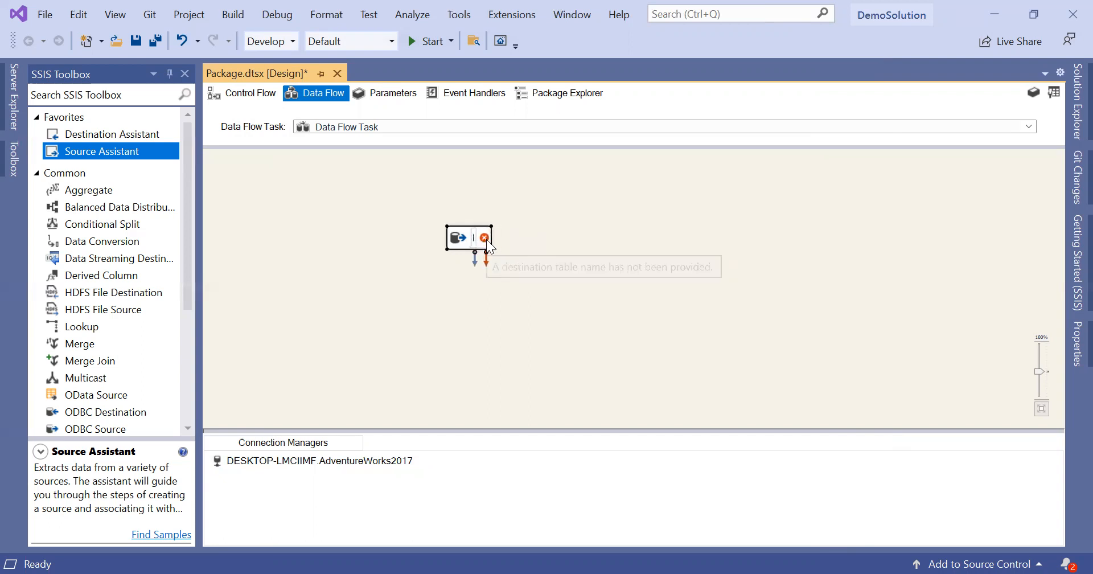
Cancel renaming the OLE DB source and examine its blue data output and red error output.
{"action": "key", "text": "Escape"}
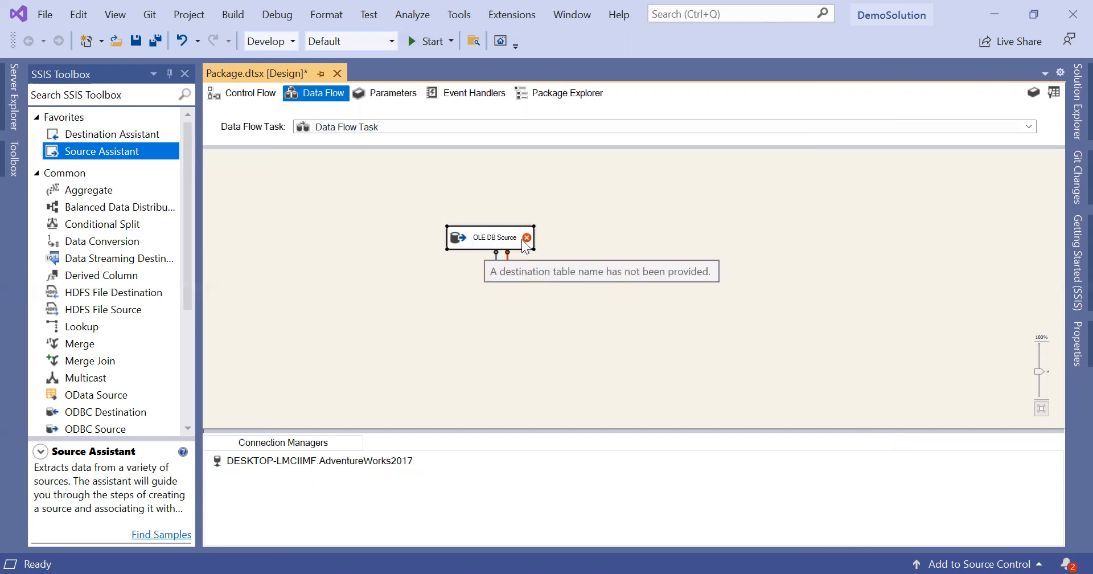
{"action": "left_click", "coordinate": [509, 242]}
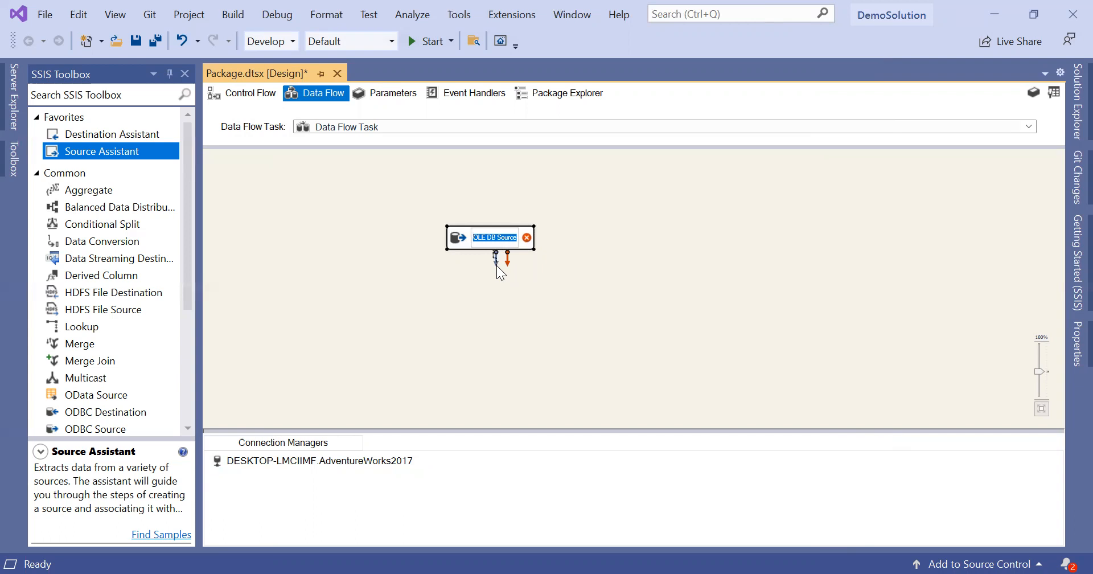
{"action": "mouse_move", "coordinate": [496, 265]}
{"action": "left_mouse_down"}
{"action": "mouse_move", "coordinate": [501, 382]}
{"action": "mouse_move", "coordinate": [496, 358]}
{"action": "mouse_move", "coordinate": [515, 325]}
{"action": "mouse_move", "coordinate": [510, 264]}
{"action": "left_mouse_up"}
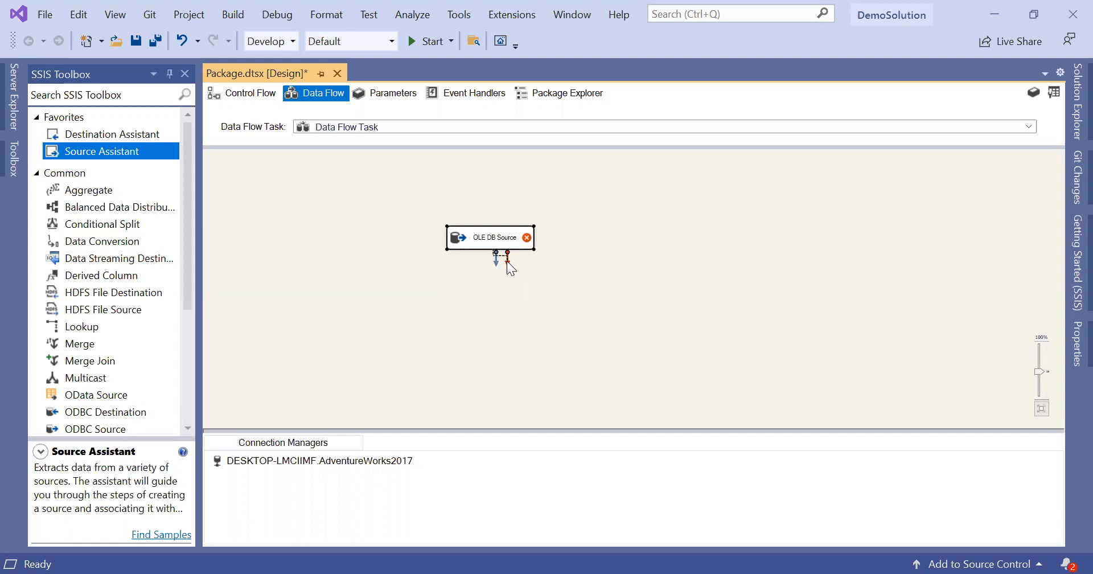
{"action": "left_click_drag", "start_coordinate": [506, 260], "coordinate": [506, 261]}
{"action": "left_click", "coordinate": [676, 312]}
{"action": "left_click_drag", "start_coordinate": [573, 266], "coordinate": [654, 313]}
{"action": "left_click_drag", "start_coordinate": [653, 313], "coordinate": [653, 313]}
{"action": "mouse_move", "coordinate": [510, 239]}
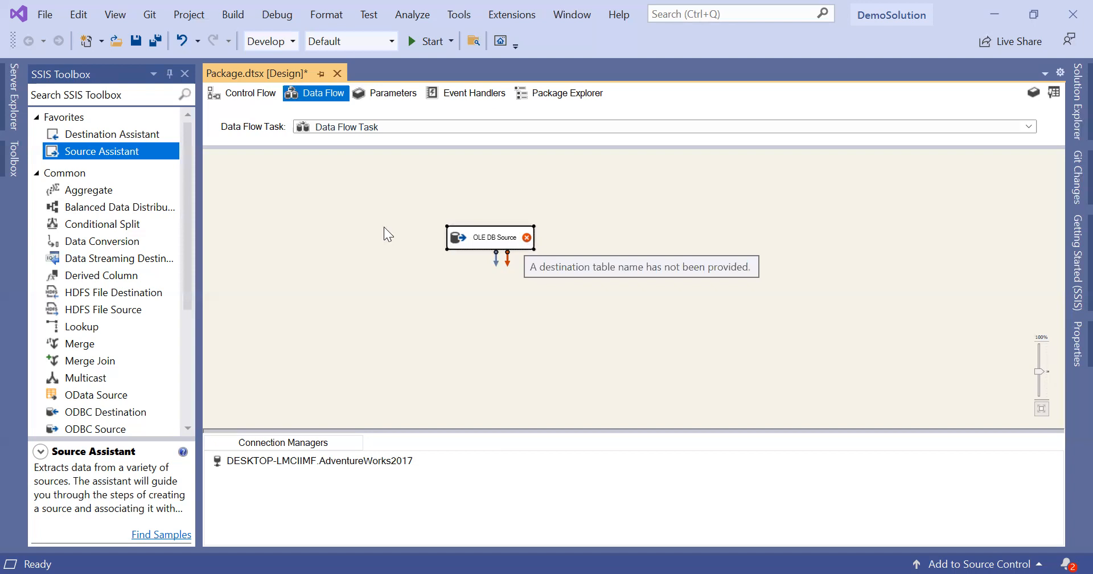
Add a SQL Server destination using the existing DESKTOP-LMCIIMF.AdventureWorks2017 connection manager and place it directly below the OLE DB source.
{"action": "left_click", "coordinate": [149, 137]}
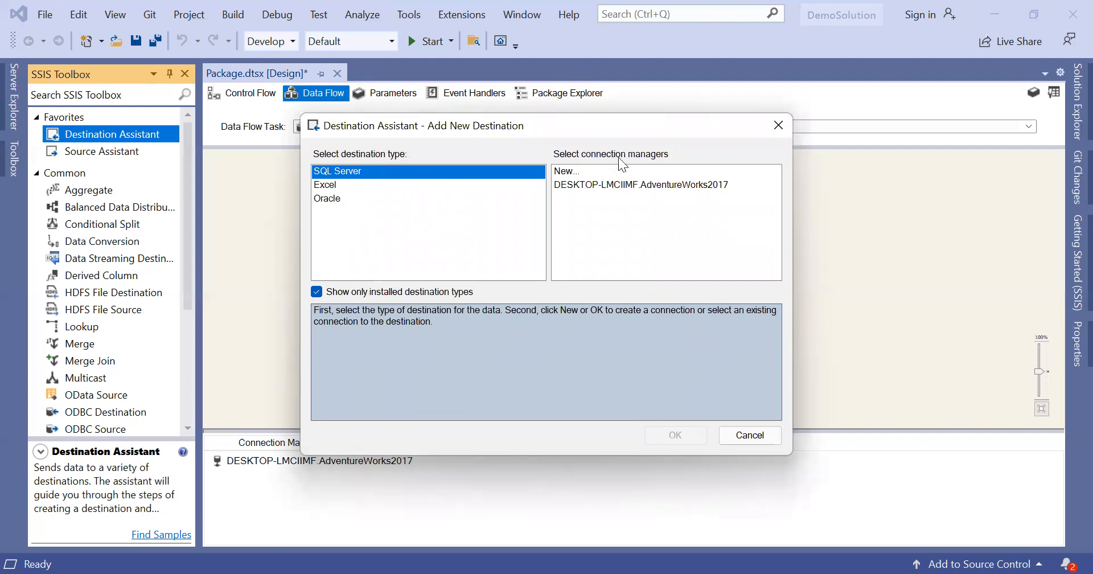
{"action": "left_click", "coordinate": [574, 185]}
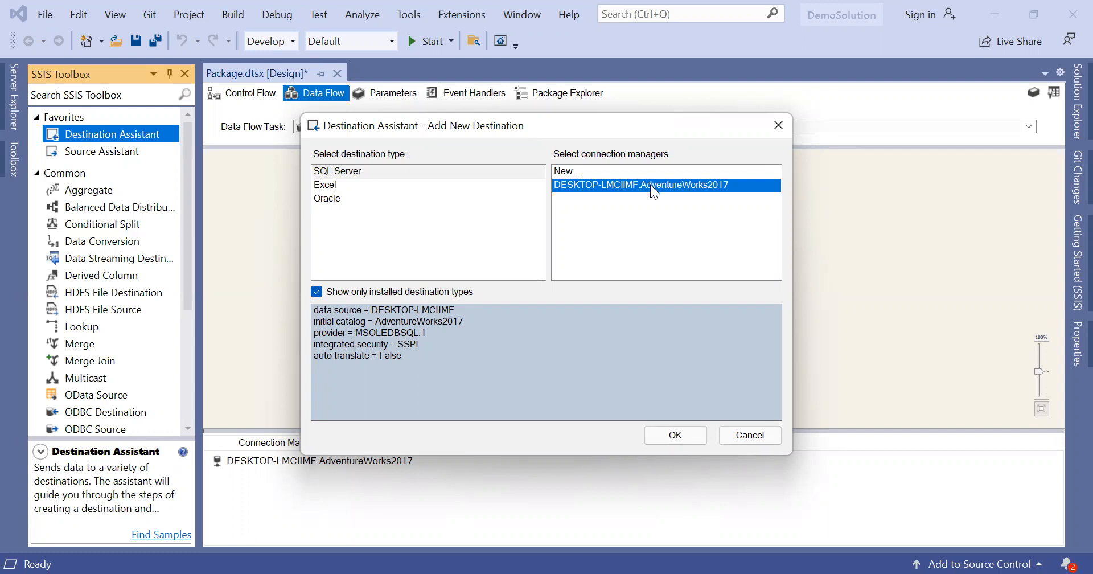
{"action": "left_click", "coordinate": [681, 432]}
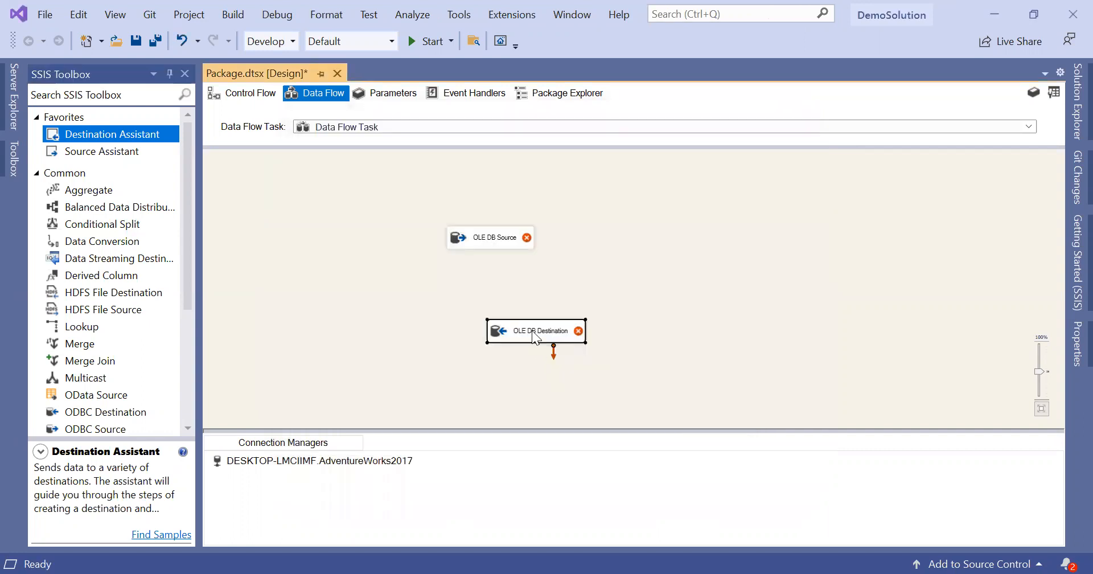
{"action": "left_click_drag", "start_coordinate": [531, 330], "coordinate": [490, 332]}
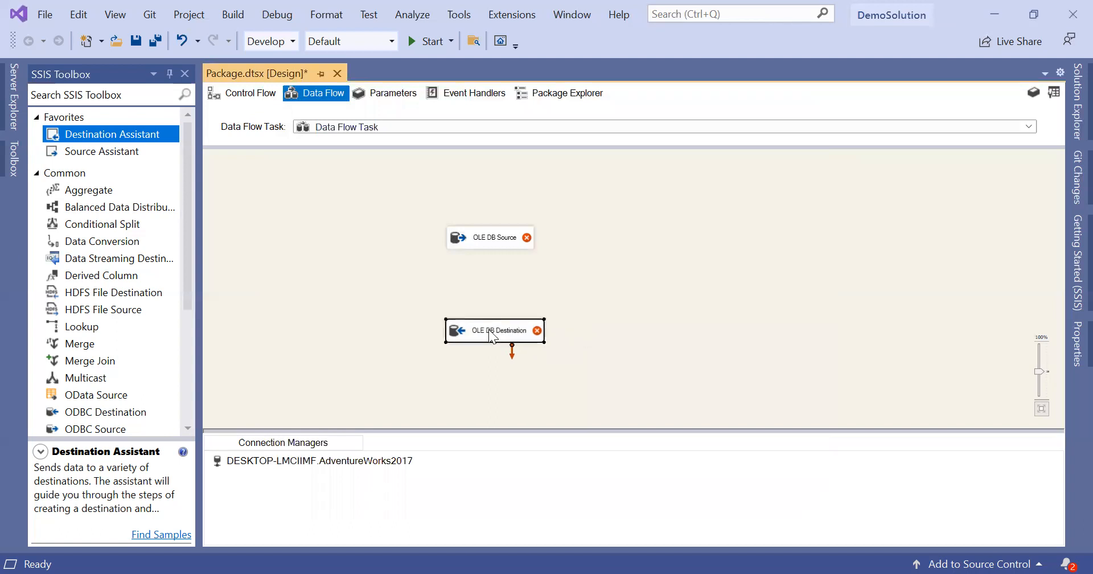
{"action": "left_click", "coordinate": [585, 301]}
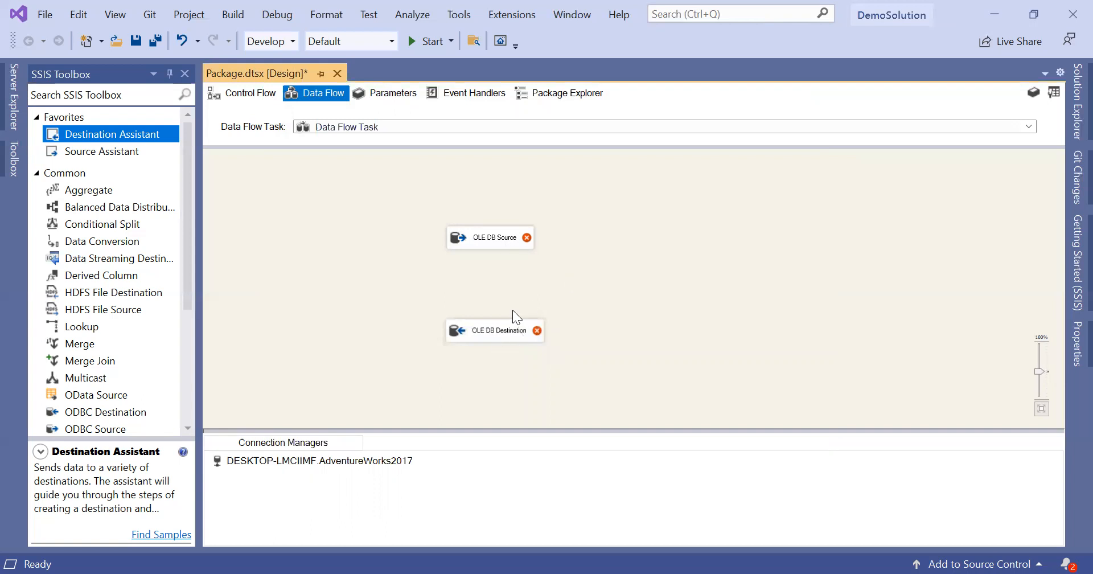
Connect the OLE DB source's data output to the OLE DB destination.
{"action": "left_click", "coordinate": [500, 240]}
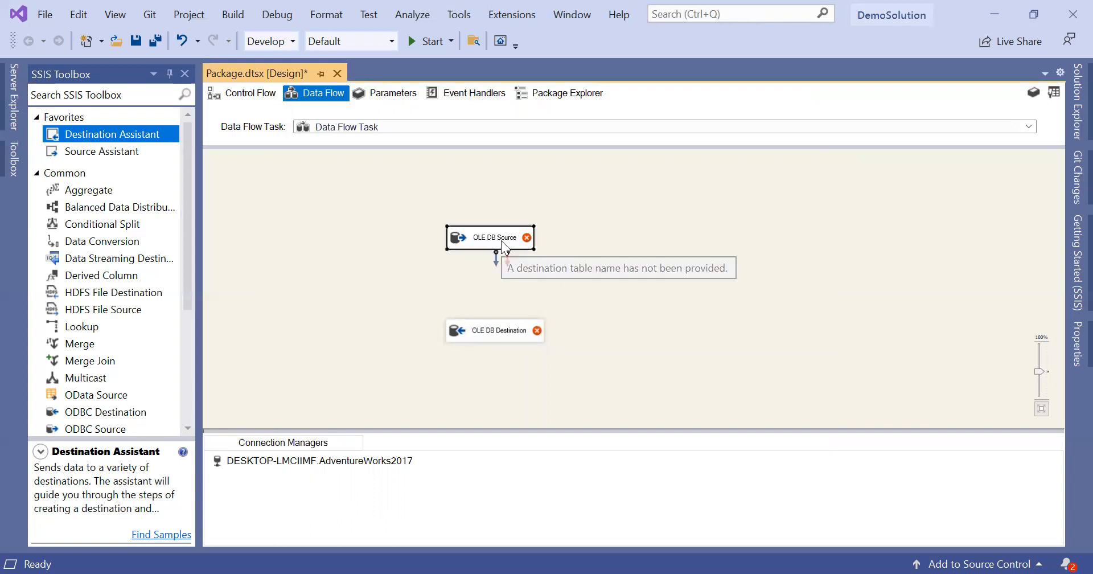
{"action": "left_click_drag", "start_coordinate": [495, 257], "coordinate": [490, 329]}
{"action": "left_click", "coordinate": [650, 289]}
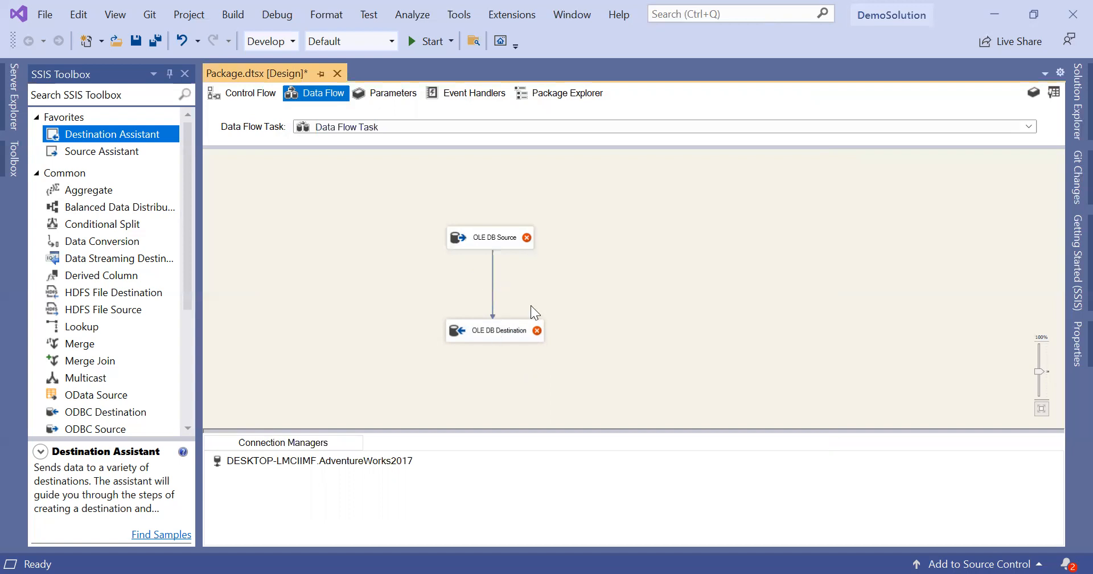
Examine the general properties, metadata and data viewer settings of the path between source and destination, leaving them unsaved.
{"action": "mouse_move", "coordinate": [525, 238]}
{"action": "double_click", "coordinate": [492, 279]}
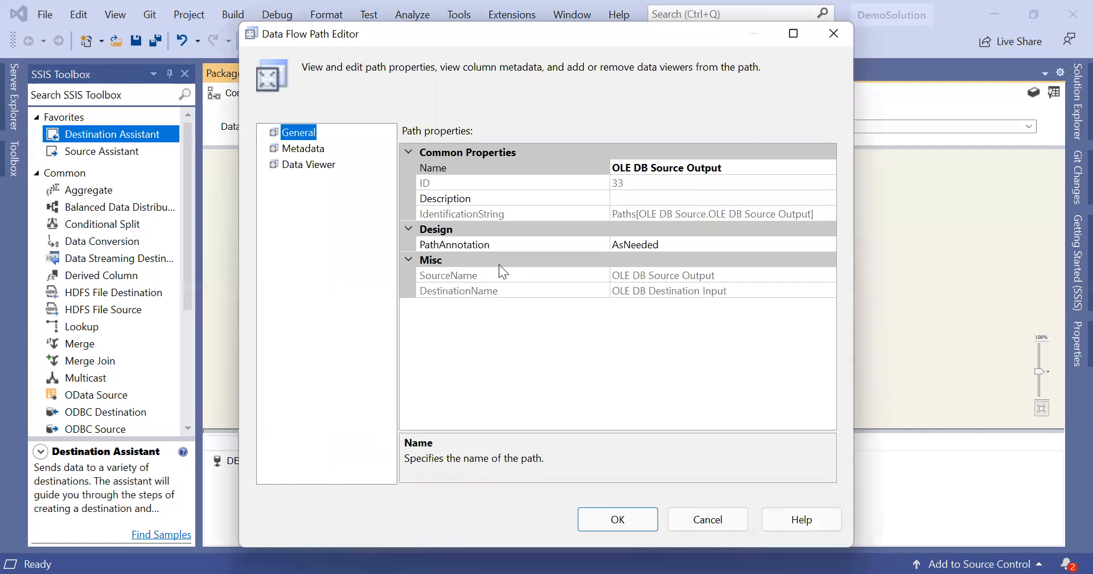
{"action": "left_click", "coordinate": [286, 165]}
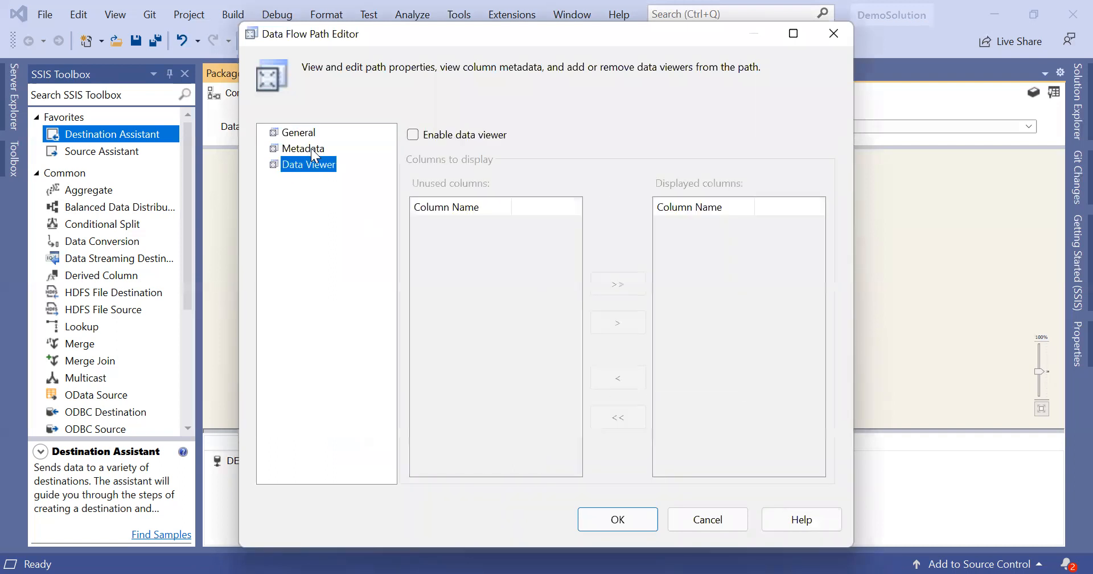
{"action": "left_click", "coordinate": [311, 148]}
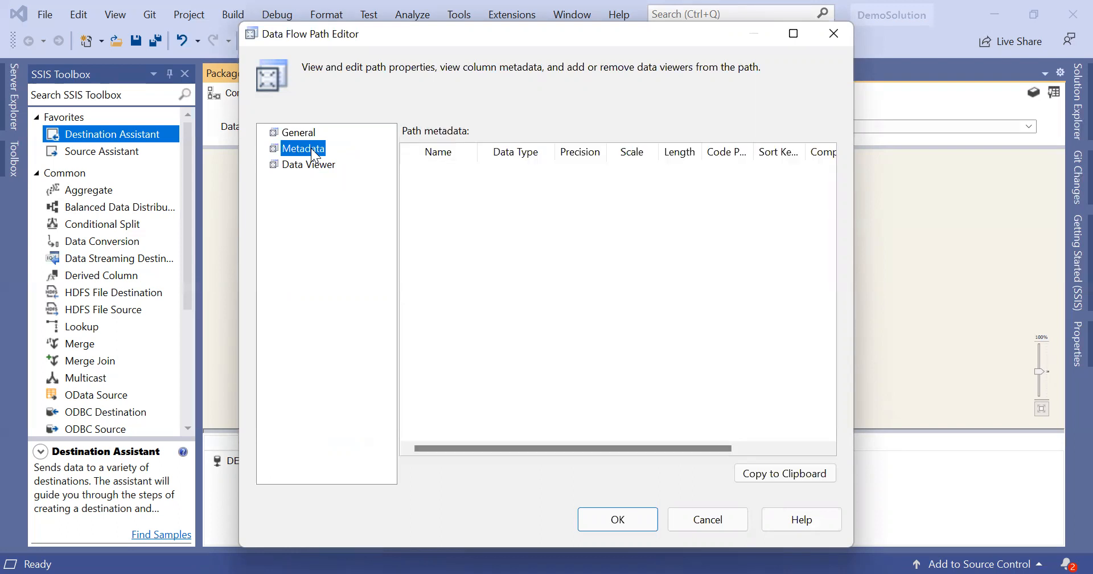
{"action": "left_click", "coordinate": [308, 132]}
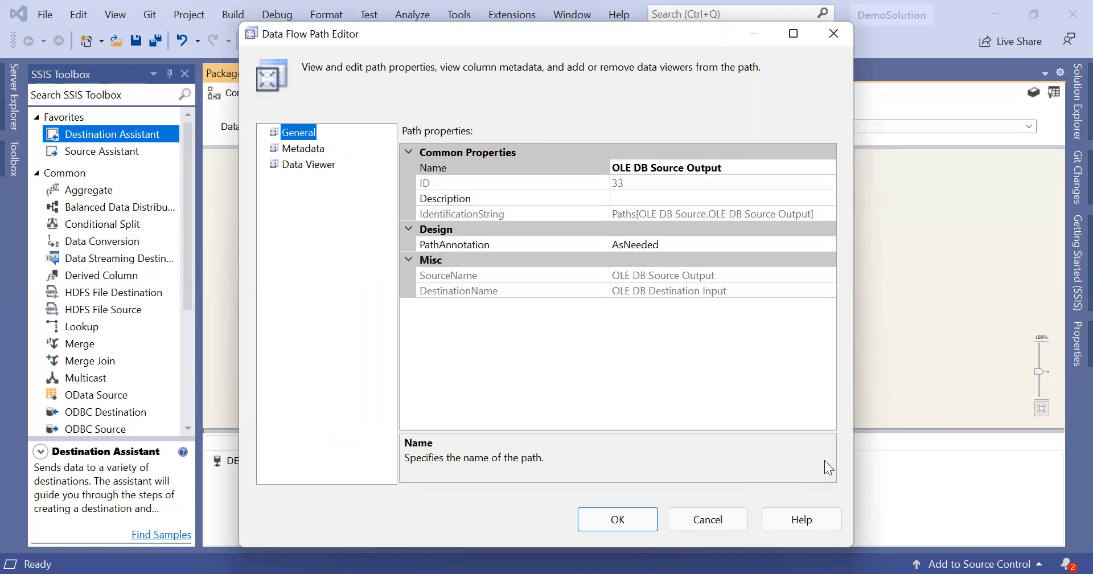
{"action": "left_click", "coordinate": [725, 524]}
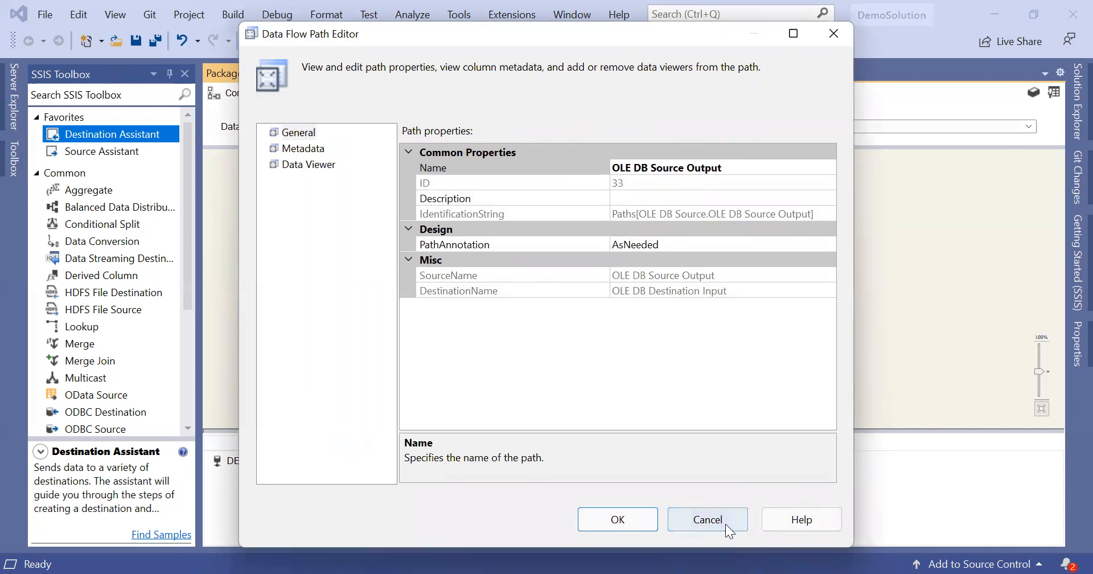
Review the OLE DB source's connection settings in its editor, close it and check the source's error marker.
{"action": "left_click", "coordinate": [521, 240]}
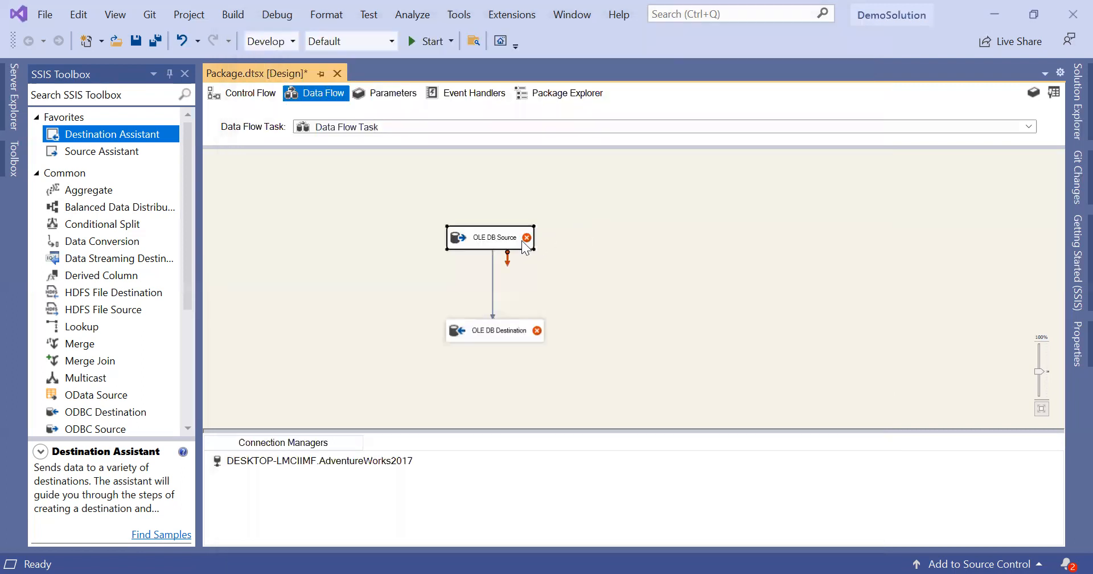
{"action": "double_click", "coordinate": [521, 240]}
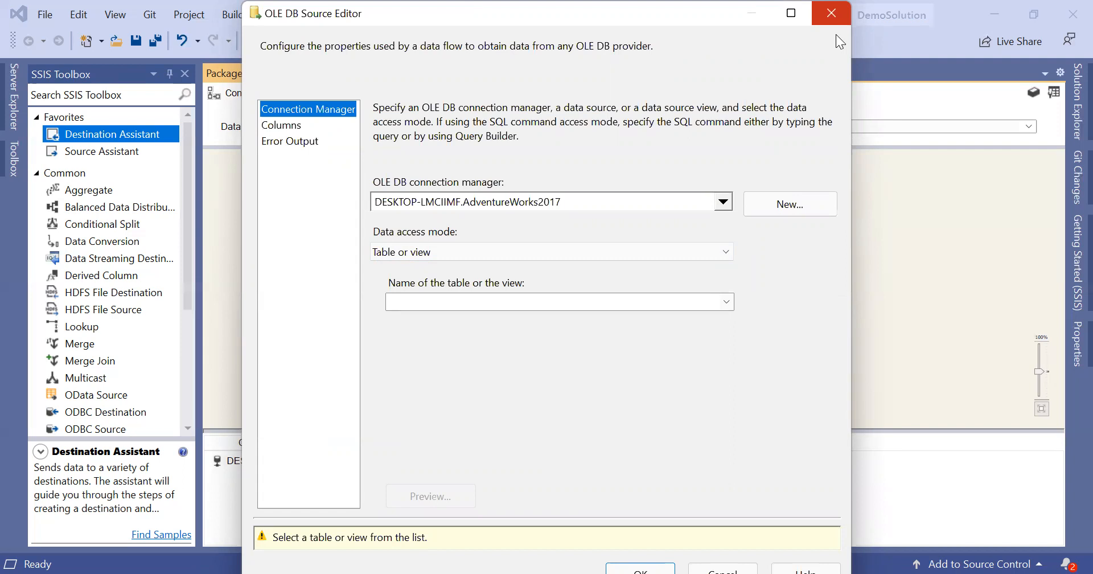
{"action": "key", "text": "Escape"}
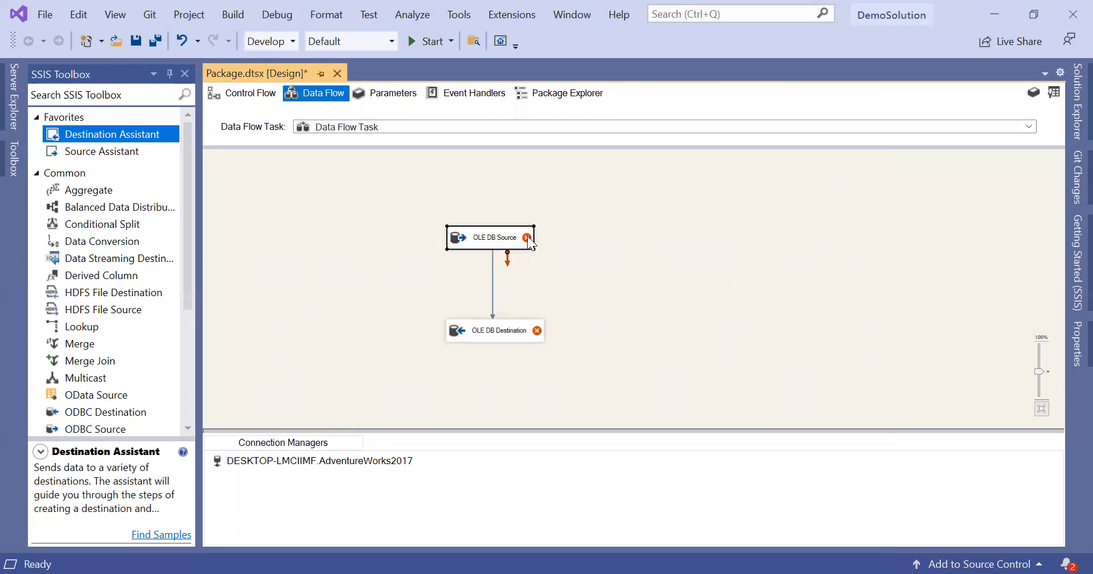
{"action": "mouse_move", "coordinate": [527, 237]}
Try setting the OLE DB destination's table to [Person].[Address], check its column mappings and close the editor without saving.
{"action": "left_click", "coordinate": [525, 332]}
{"action": "double_click", "coordinate": [525, 332]}
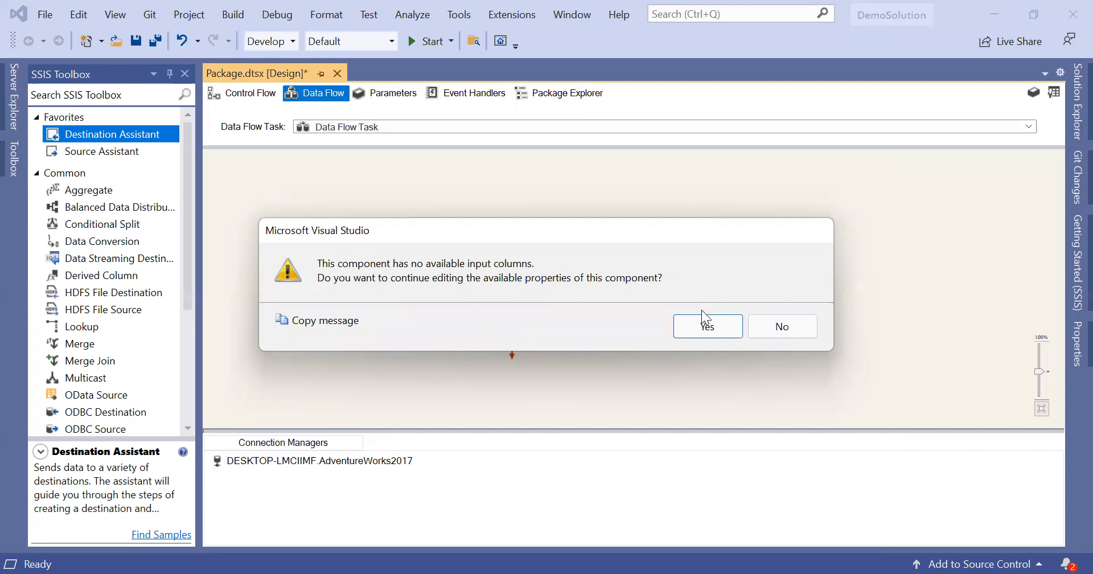
{"action": "left_click", "coordinate": [706, 326]}
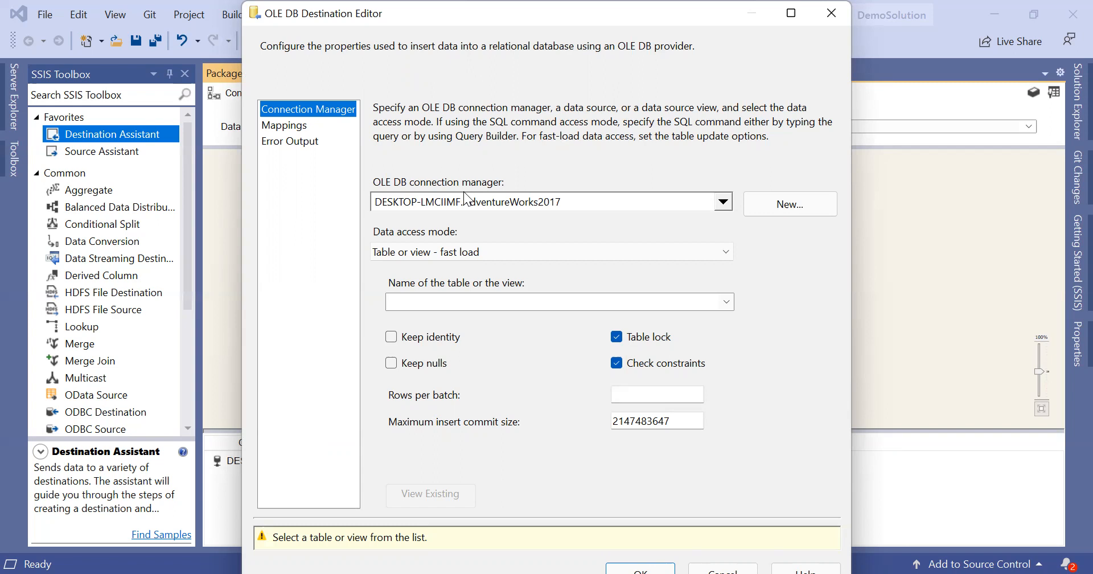
{"action": "left_click_drag", "start_coordinate": [432, 17], "coordinate": [440, 29]}
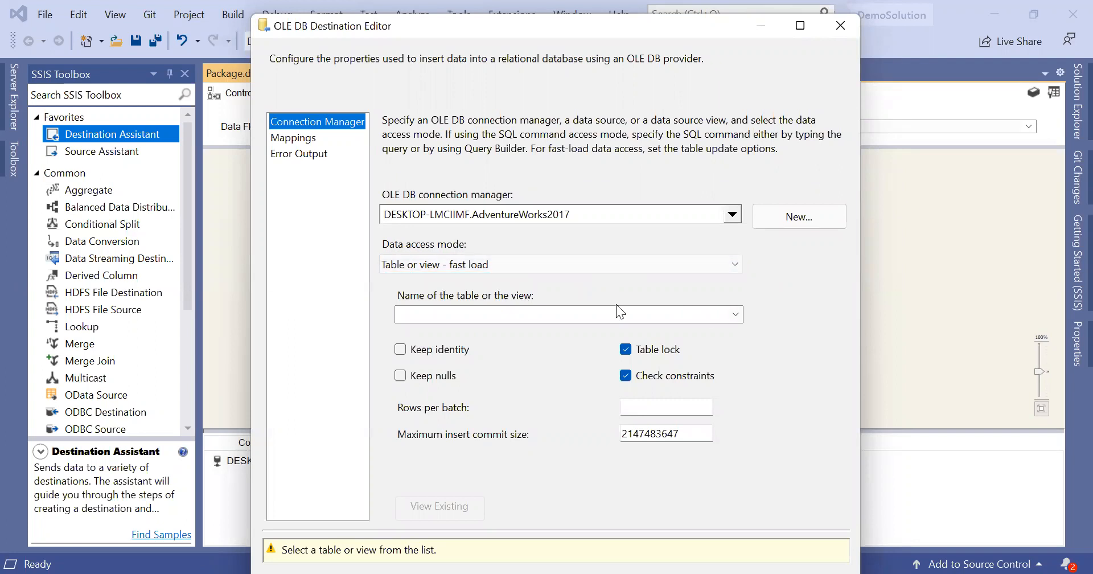
{"action": "left_click", "coordinate": [737, 314]}
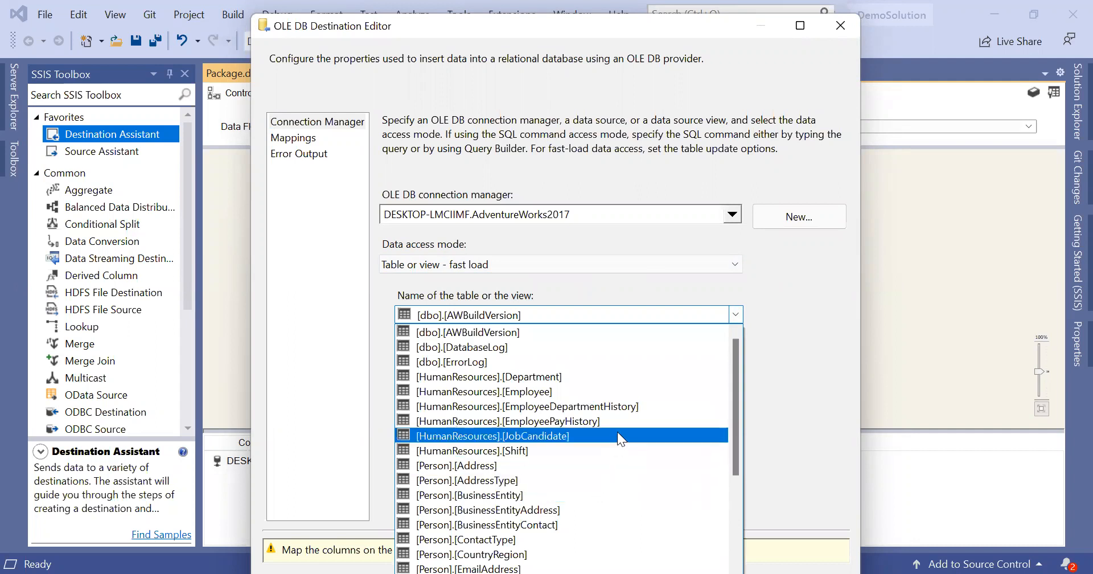
{"action": "scroll", "coordinate": [604, 502], "scroll_direction": "down", "scroll_amount": 2}
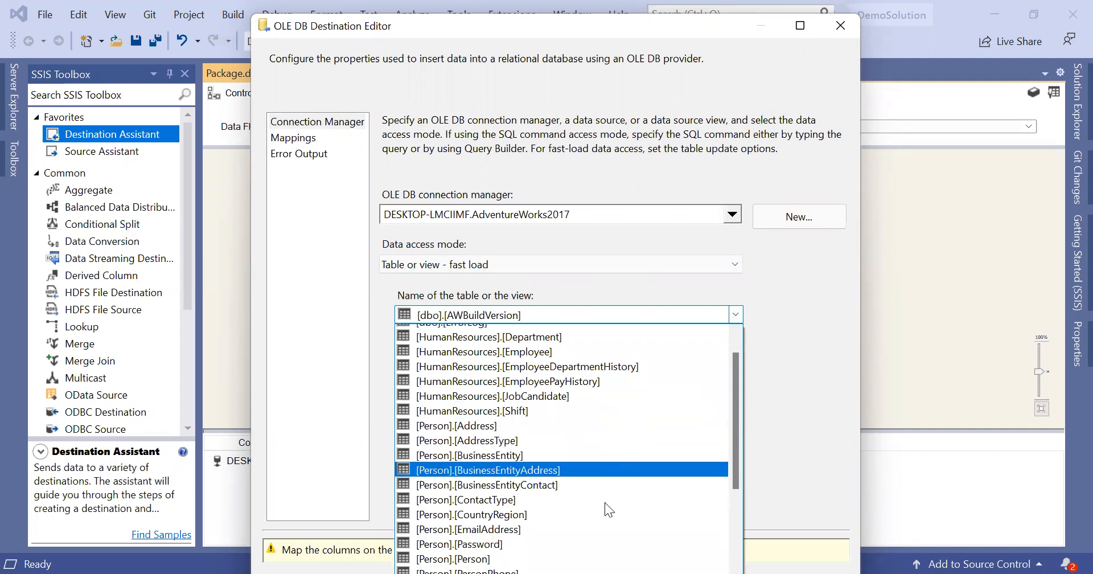
{"action": "scroll", "coordinate": [604, 503], "scroll_direction": "down", "scroll_amount": 20}
{"action": "scroll", "coordinate": [606, 508], "scroll_direction": "up", "scroll_amount": 20}
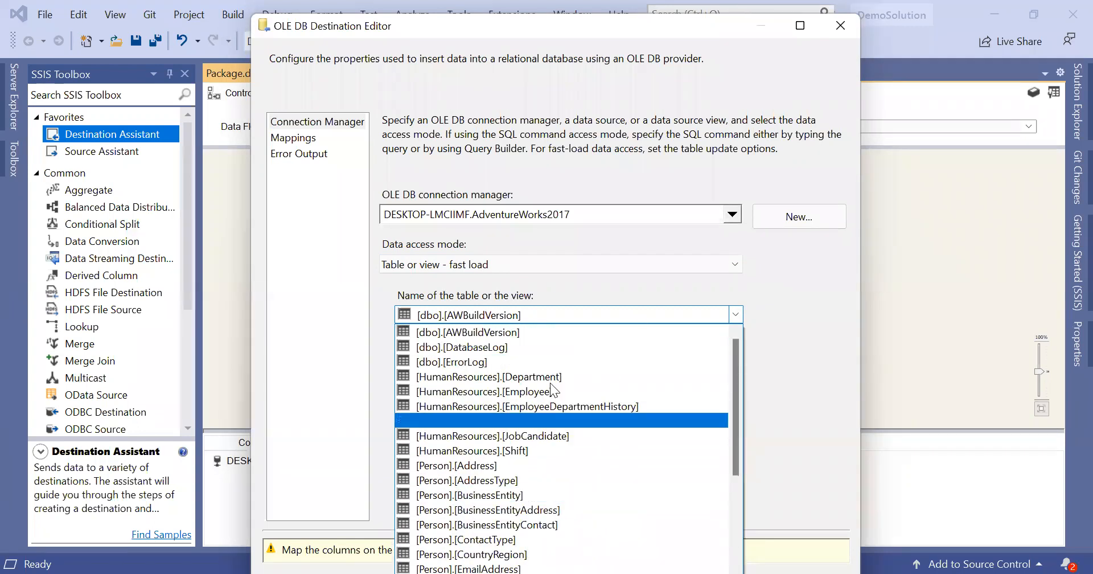
{"action": "left_click", "coordinate": [555, 467]}
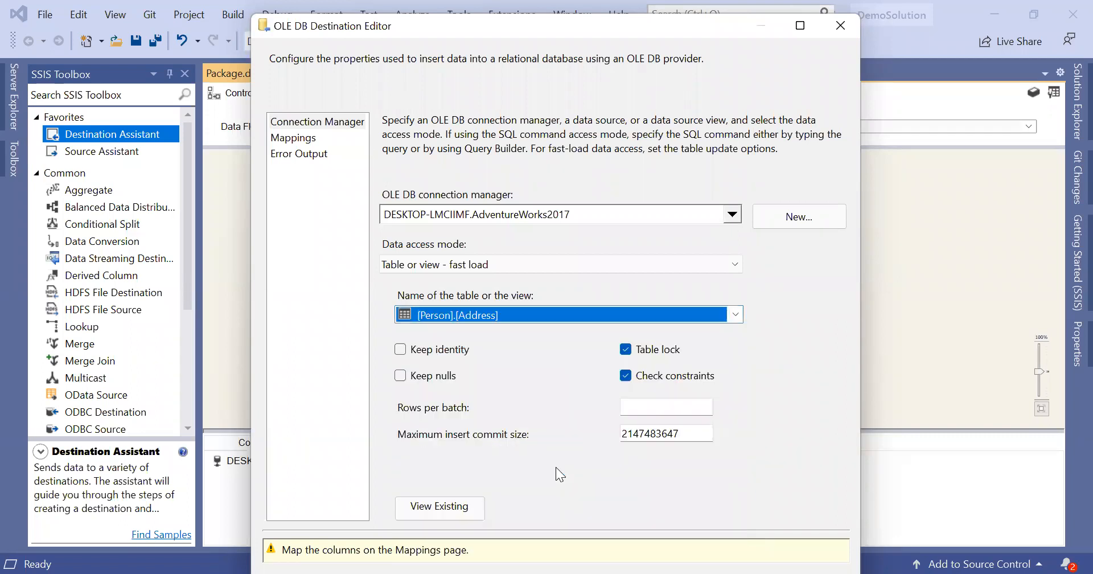
{"action": "left_click", "coordinate": [309, 139]}
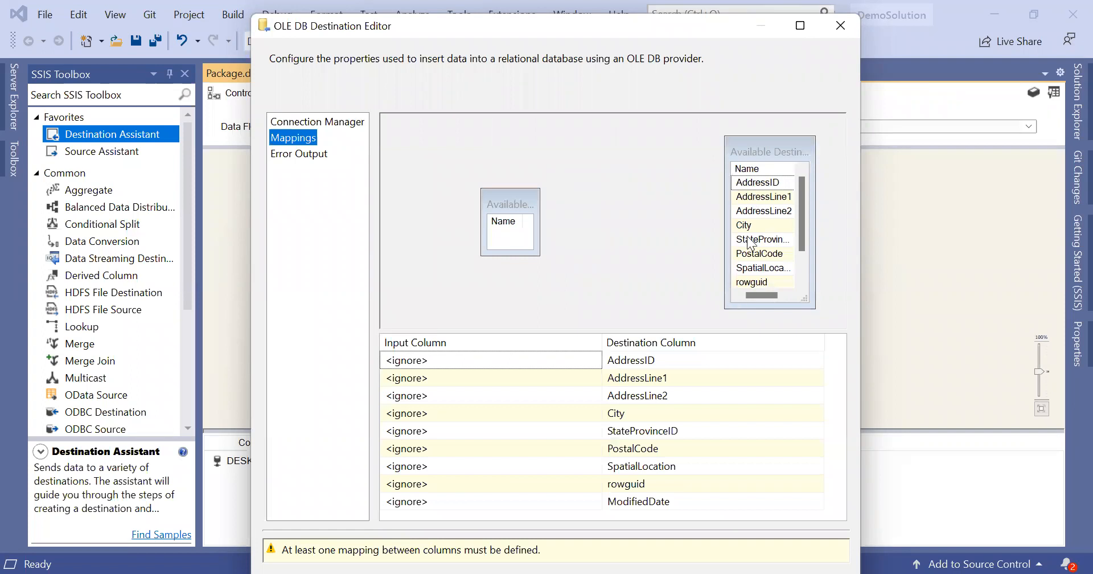
{"action": "left_click", "coordinate": [840, 25]}
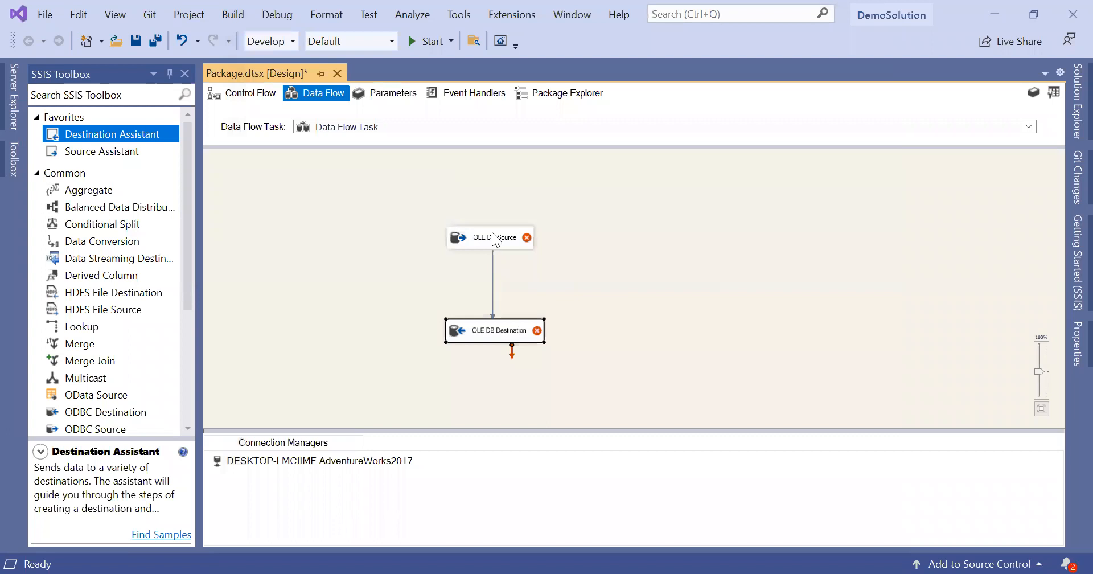
{"action": "left_click", "coordinate": [495, 239]}
{"action": "right_click", "coordinate": [492, 233]}
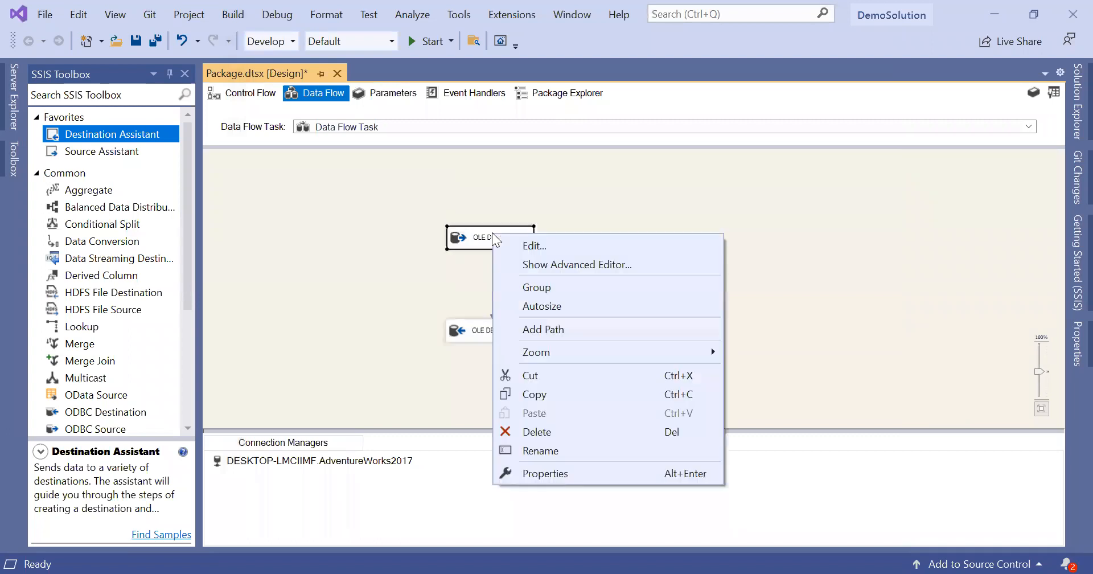
{"action": "left_click", "coordinate": [508, 239]}
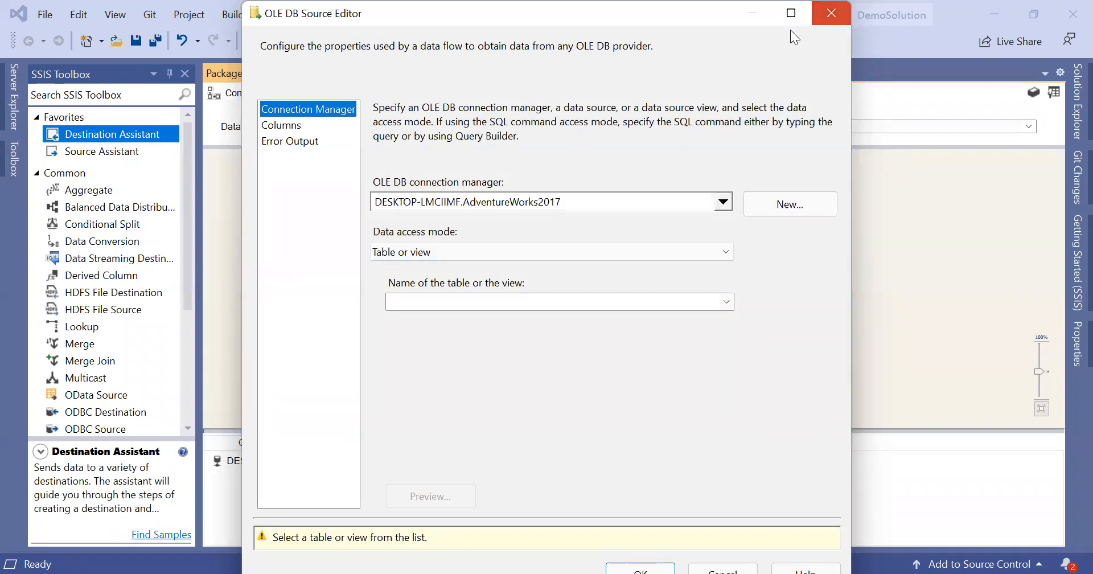
{"action": "left_click", "coordinate": [831, 12]}
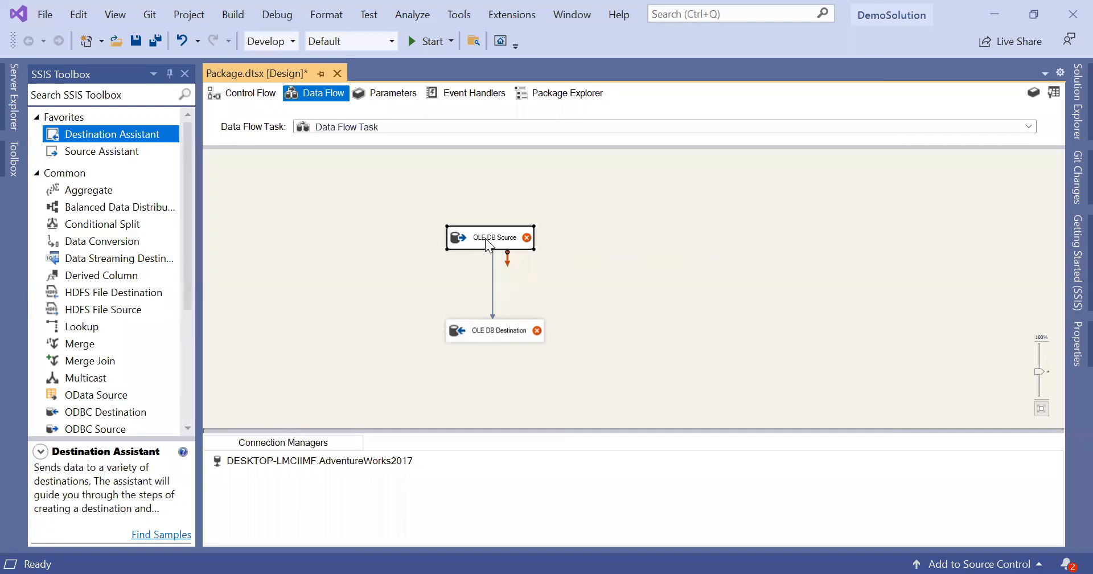
Set the OLE DB source's table to [Person].[Address] and review its available columns and error output settings.
{"action": "double_click", "coordinate": [487, 246]}
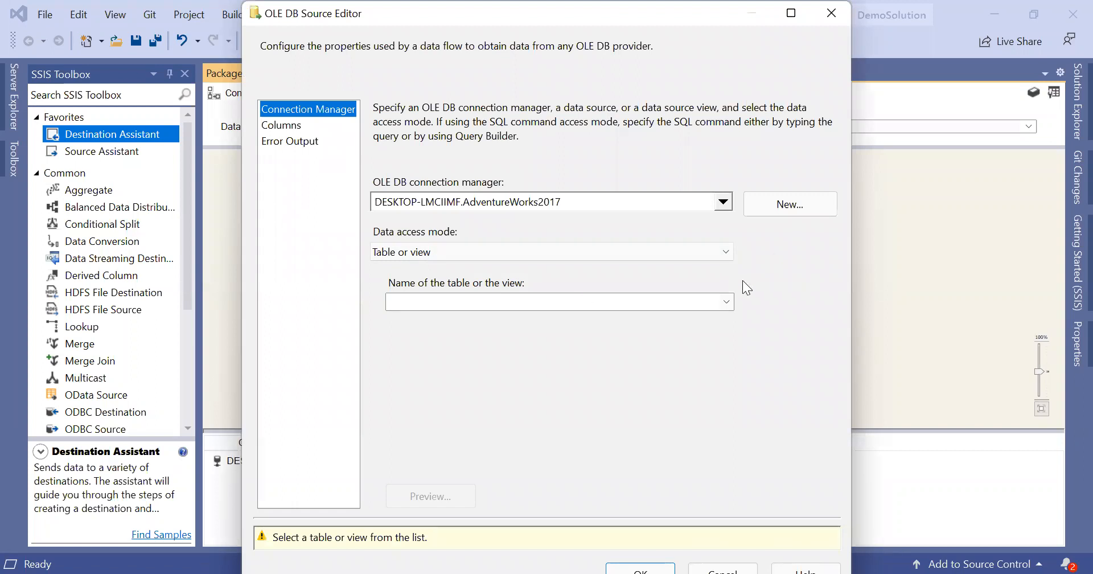
{"action": "left_click", "coordinate": [726, 302]}
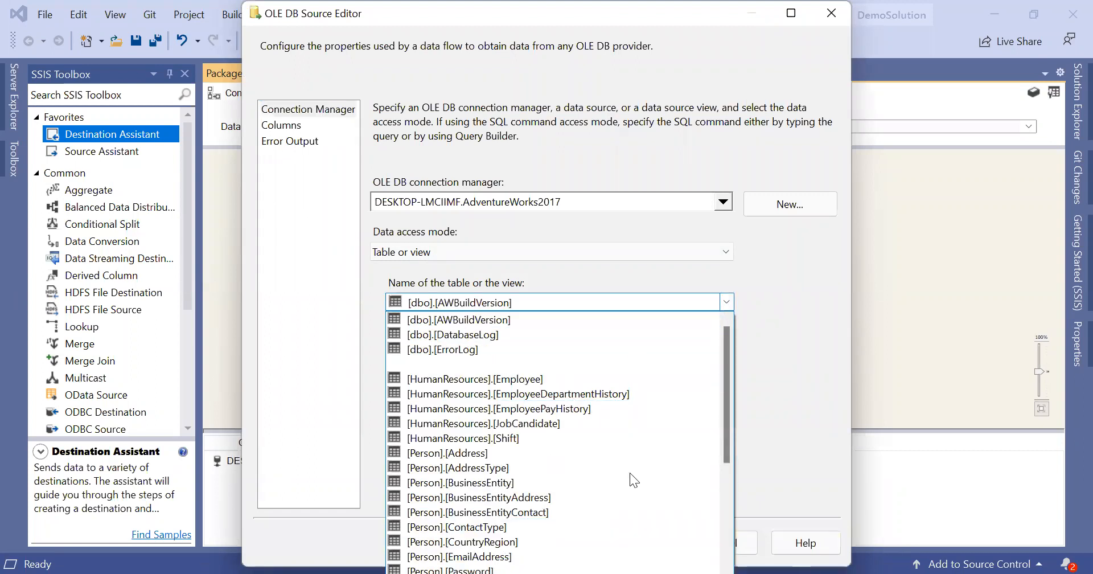
{"action": "left_click", "coordinate": [650, 452]}
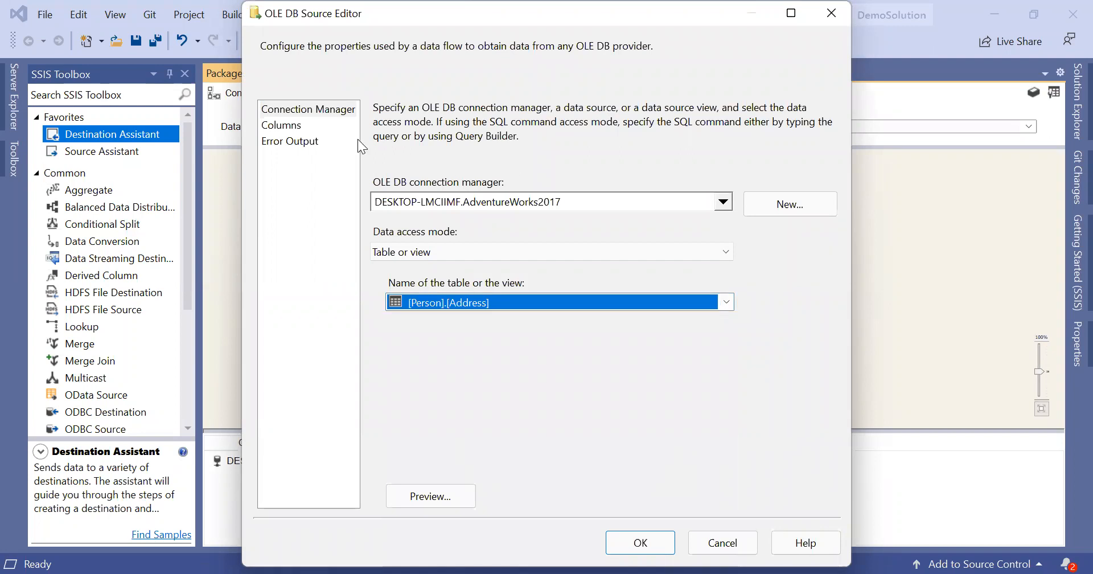
{"action": "left_click", "coordinate": [330, 127]}
{"action": "left_click", "coordinate": [290, 125]}
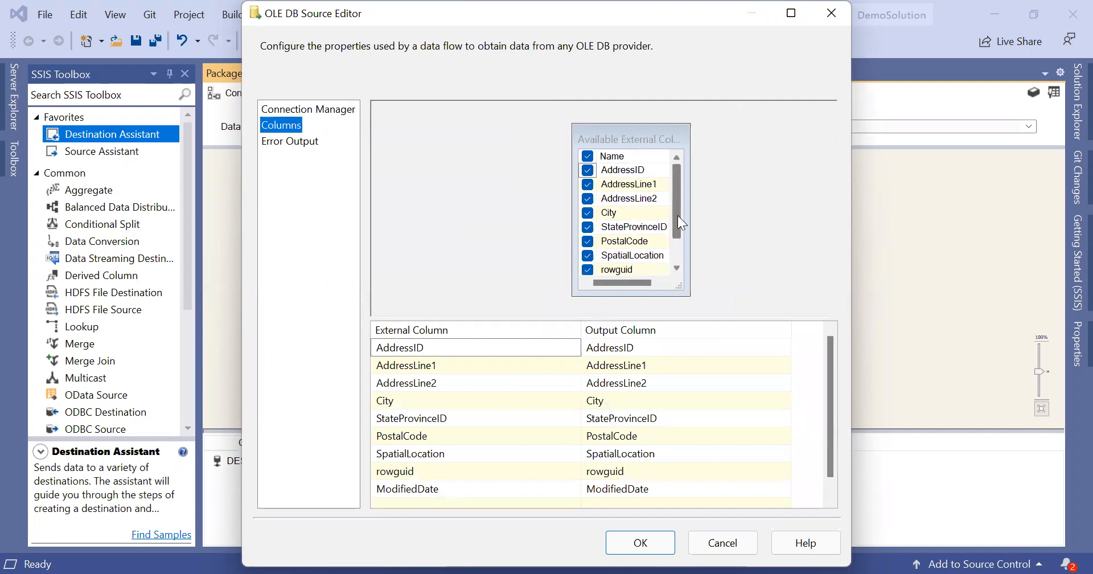
{"action": "scroll", "coordinate": [677, 257], "scroll_direction": "down", "scroll_amount": 1}
{"action": "scroll", "coordinate": [674, 216], "scroll_direction": "up", "scroll_amount": 1}
{"action": "scroll", "coordinate": [675, 256], "scroll_direction": "down", "scroll_amount": 1}
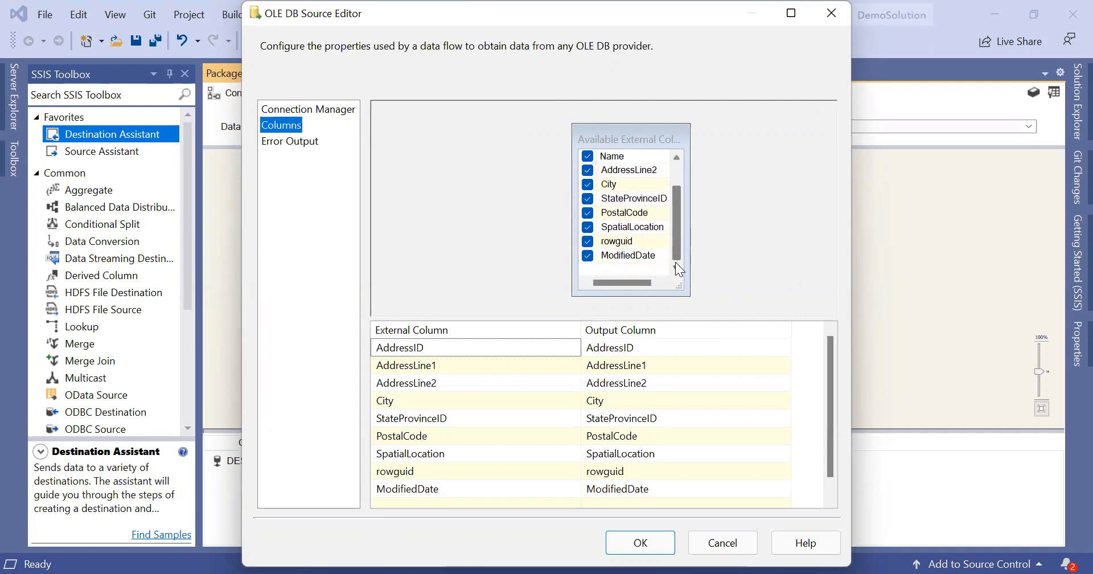
{"action": "left_click", "coordinate": [301, 141]}
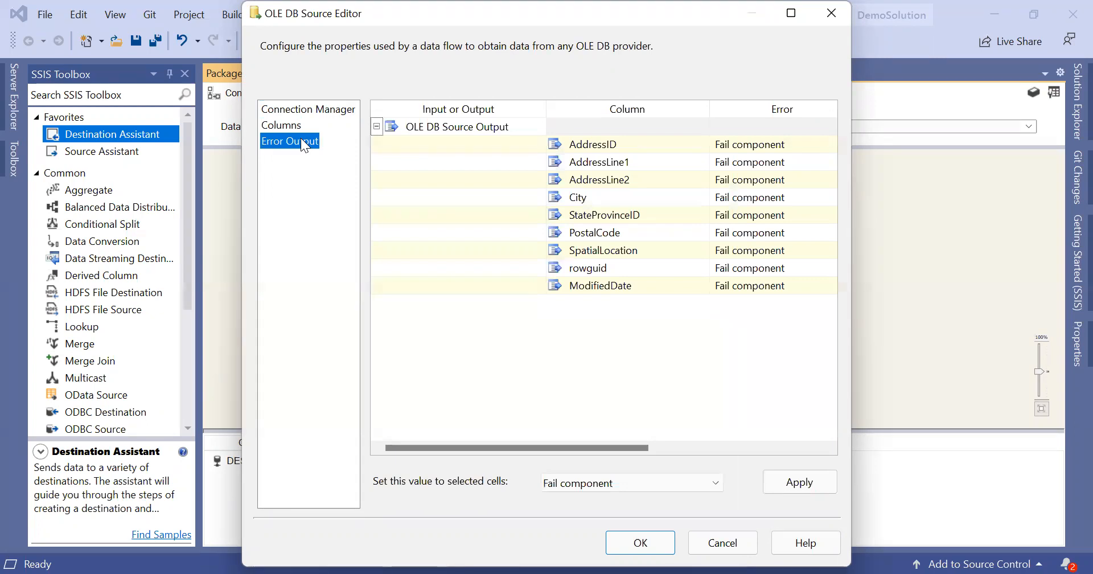
Preview the [Person].[Address] rows from the source's connection settings, close the preview and save the source configuration.
{"action": "left_click", "coordinate": [325, 110]}
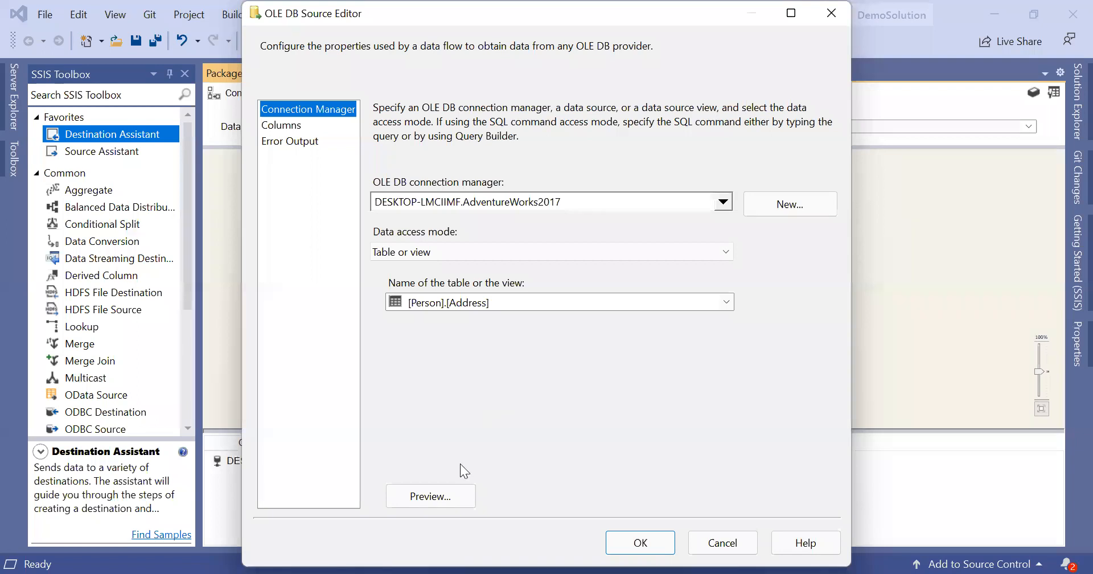
{"action": "left_click", "coordinate": [447, 501]}
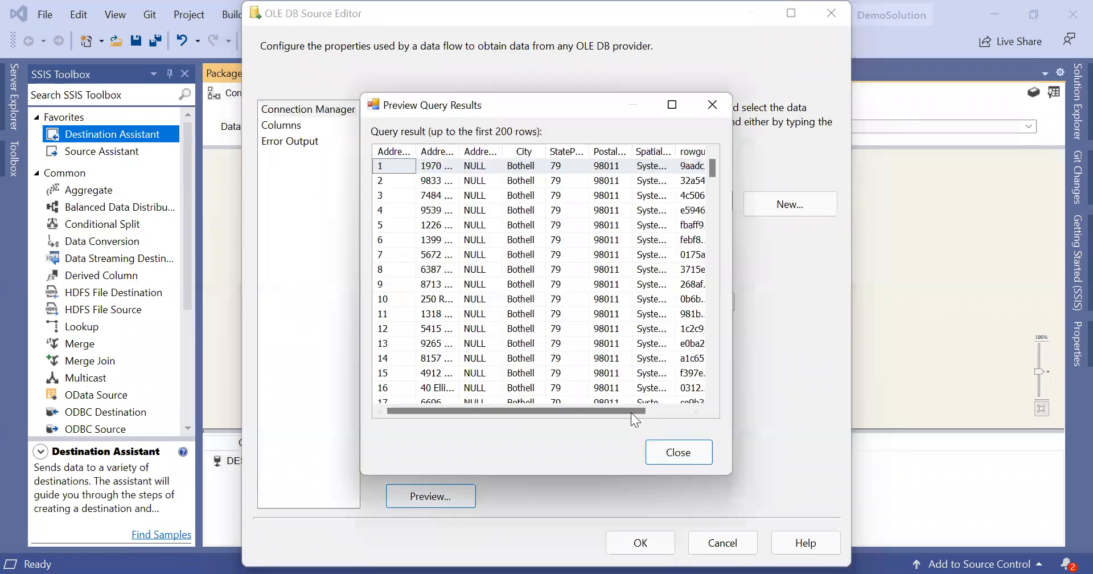
{"action": "left_click_drag", "start_coordinate": [629, 411], "coordinate": [502, 397]}
{"action": "left_click", "coordinate": [719, 107]}
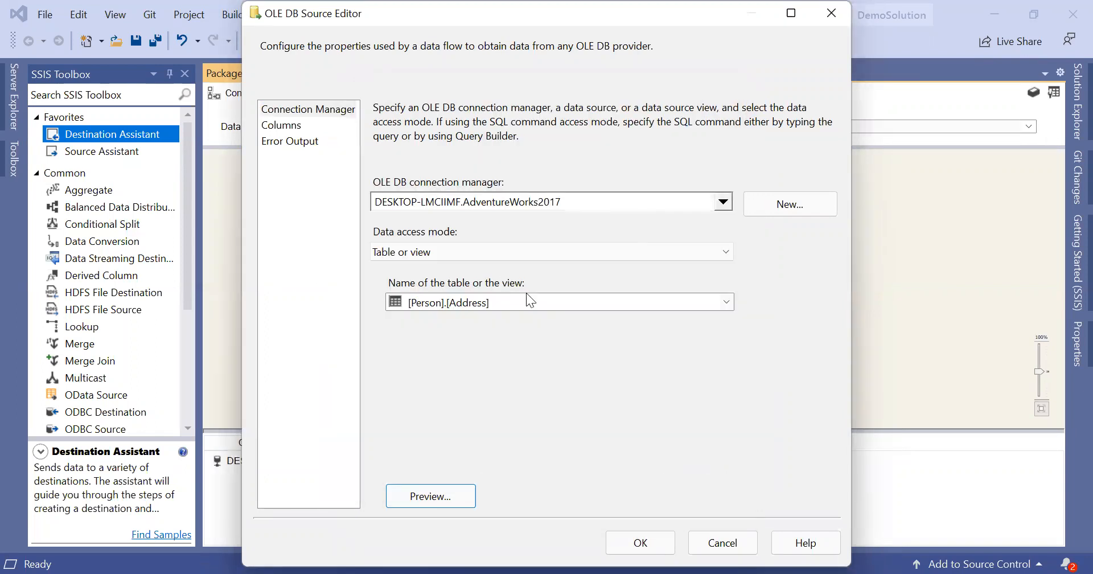
{"action": "left_click", "coordinate": [657, 549]}
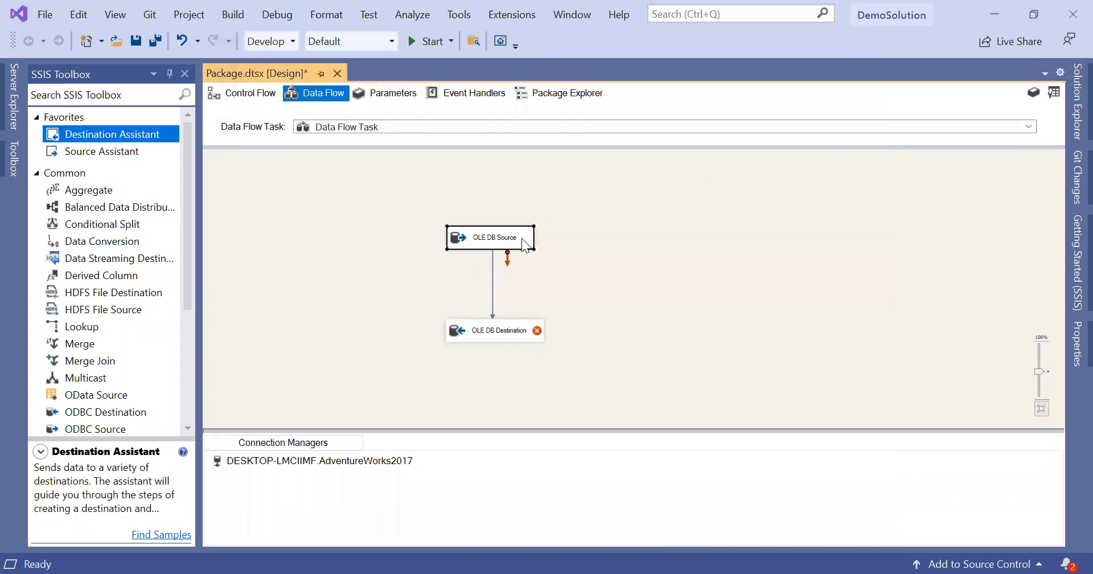
Try setting the OLE DB destination's table to [Person].[Address] and bring up its column mappings.
{"action": "left_click", "coordinate": [500, 334]}
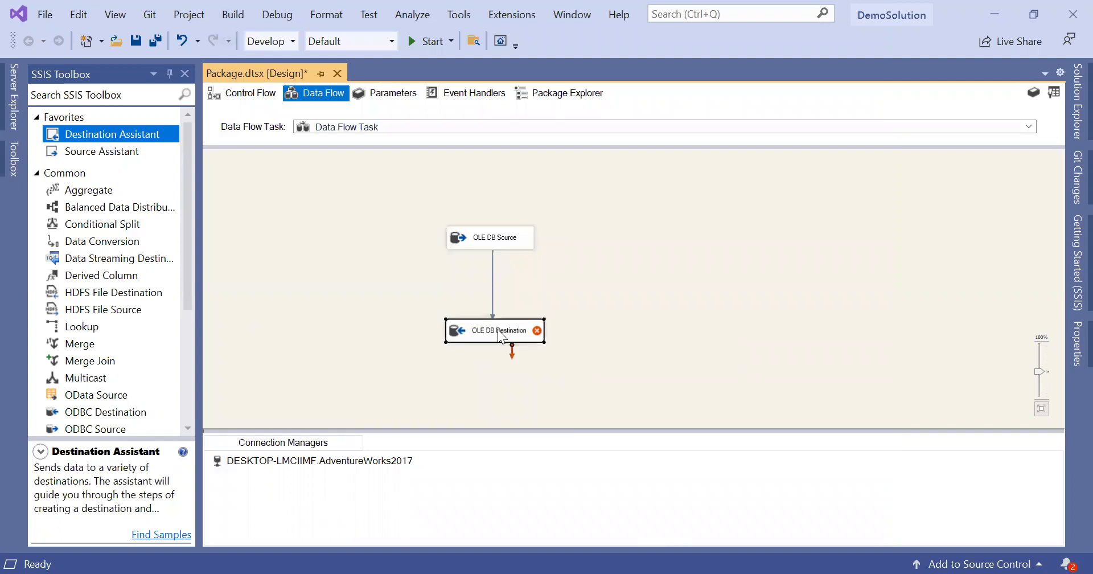
{"action": "double_click", "coordinate": [499, 335]}
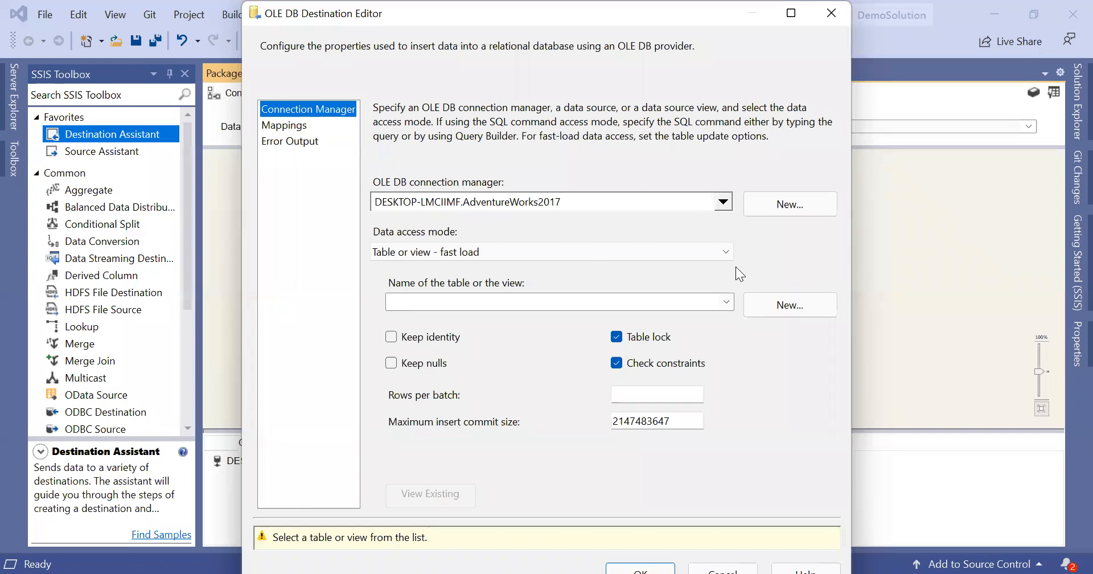
{"action": "left_click", "coordinate": [726, 302]}
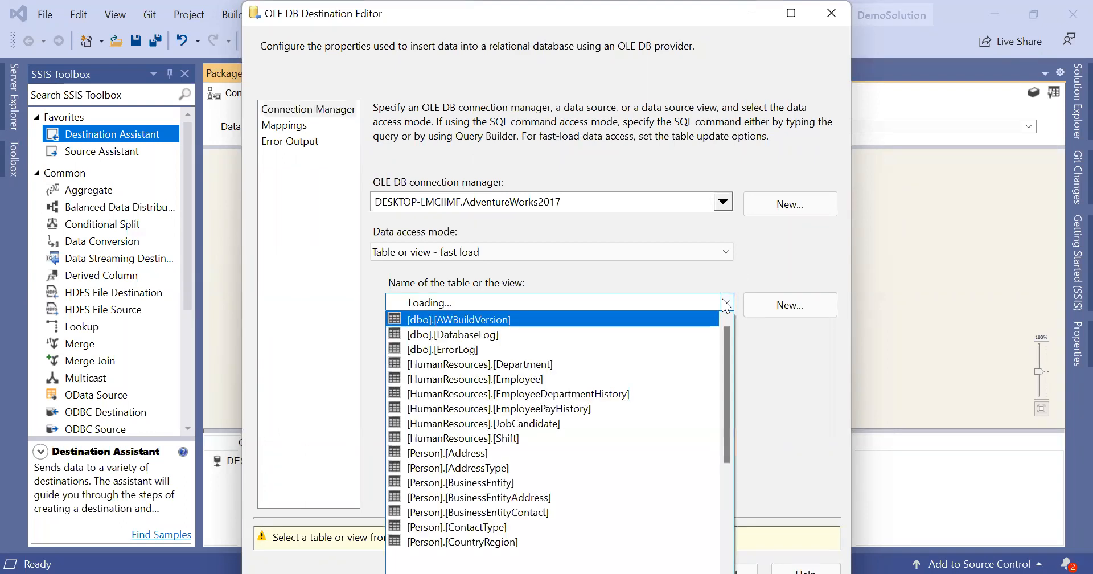
{"action": "left_click", "coordinate": [560, 453]}
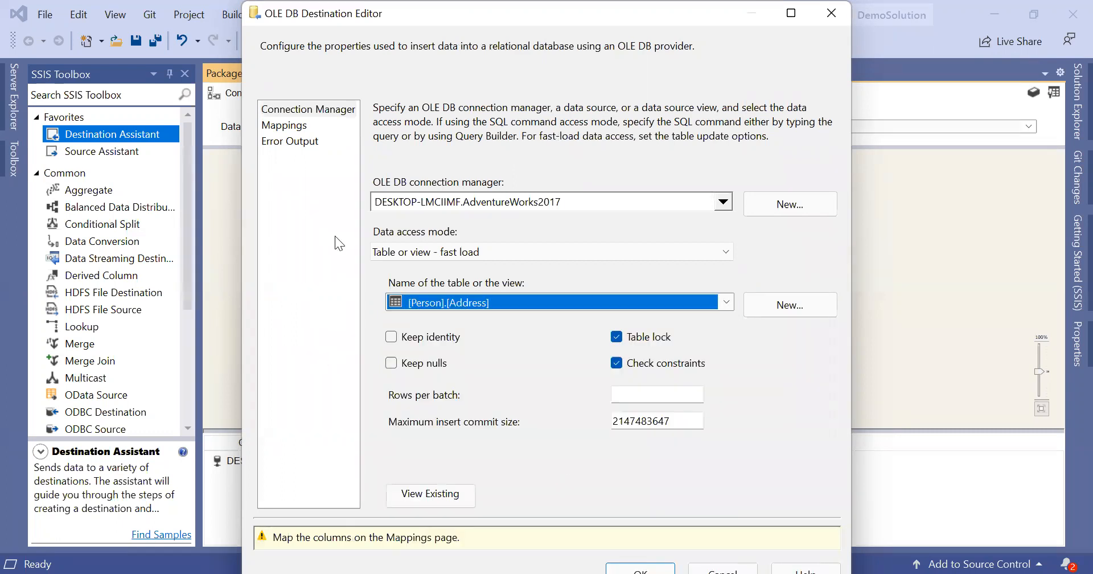
{"action": "left_click", "coordinate": [314, 123]}
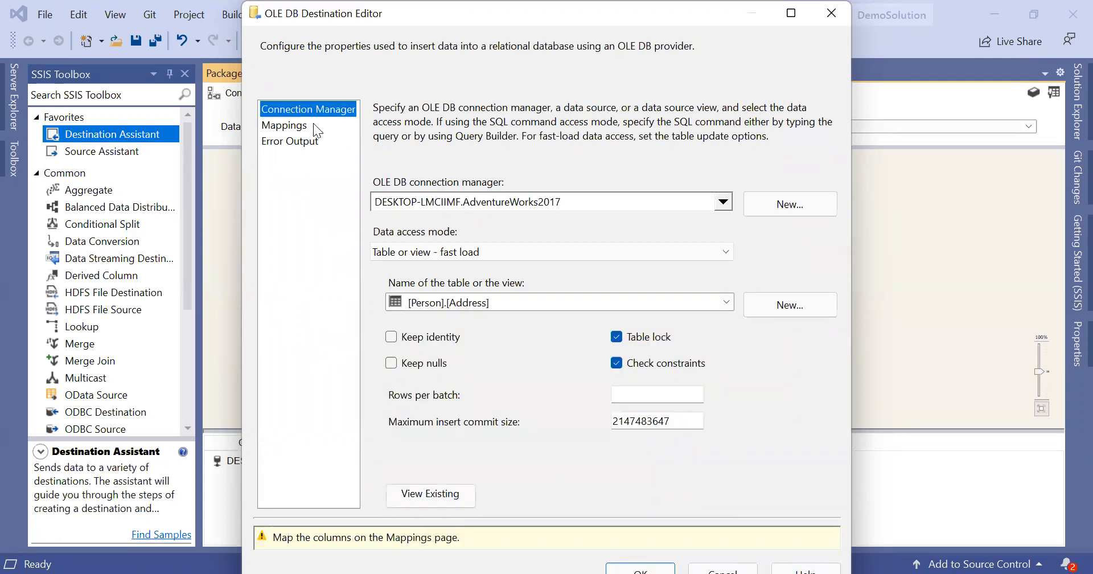
{"action": "left_click", "coordinate": [289, 128]}
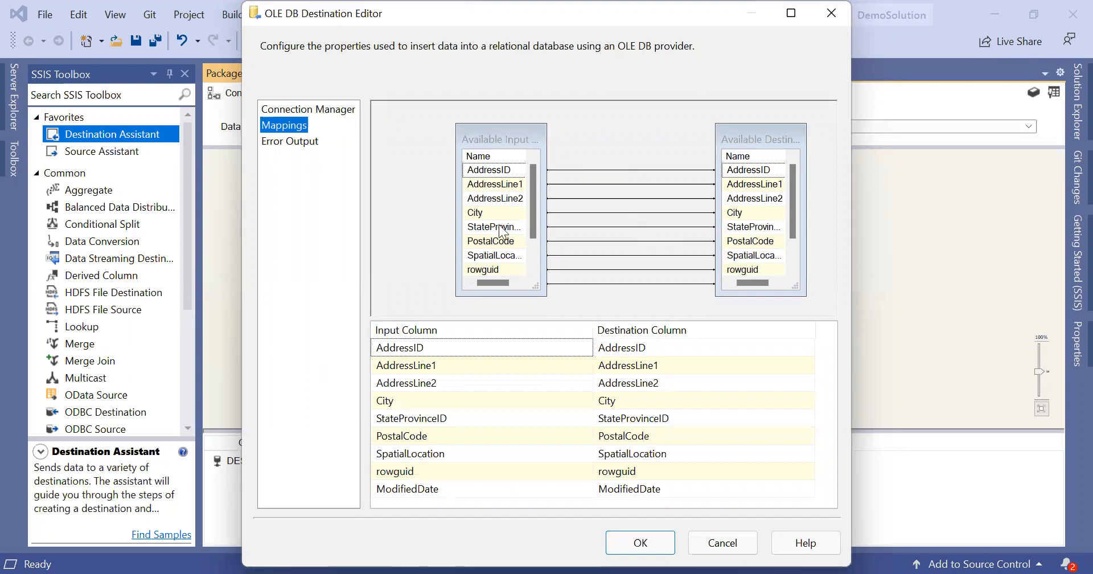
Compare the mapped input and destination columns, discard the destination editor's changes and check the destination's error marker.
{"action": "scroll", "coordinate": [513, 227], "scroll_direction": "down", "scroll_amount": 1}
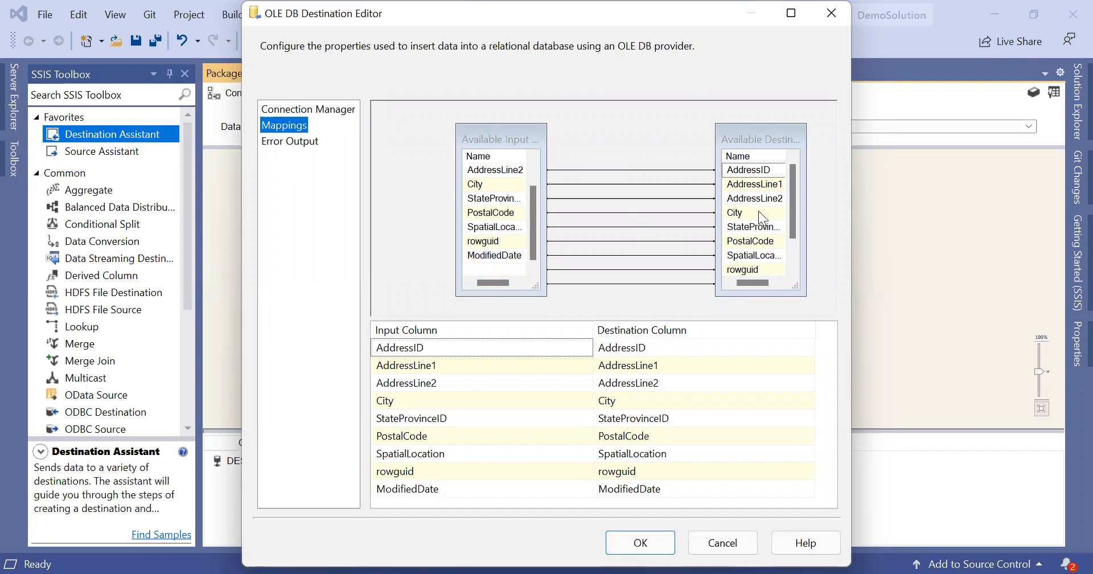
{"action": "scroll", "coordinate": [757, 219], "scroll_direction": "down", "scroll_amount": 1}
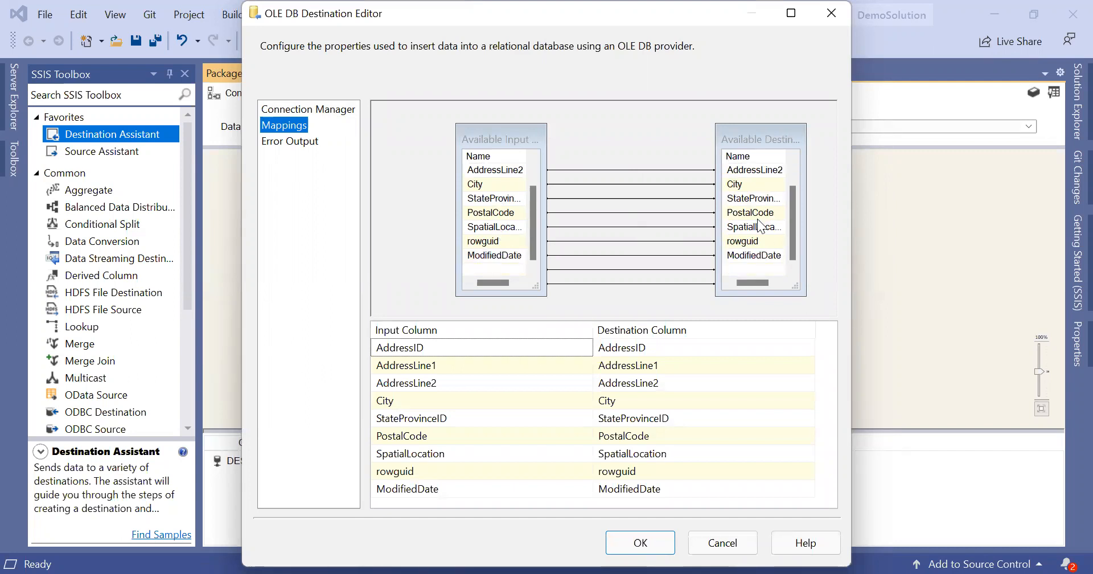
{"action": "scroll", "coordinate": [757, 218], "scroll_direction": "up", "scroll_amount": 1}
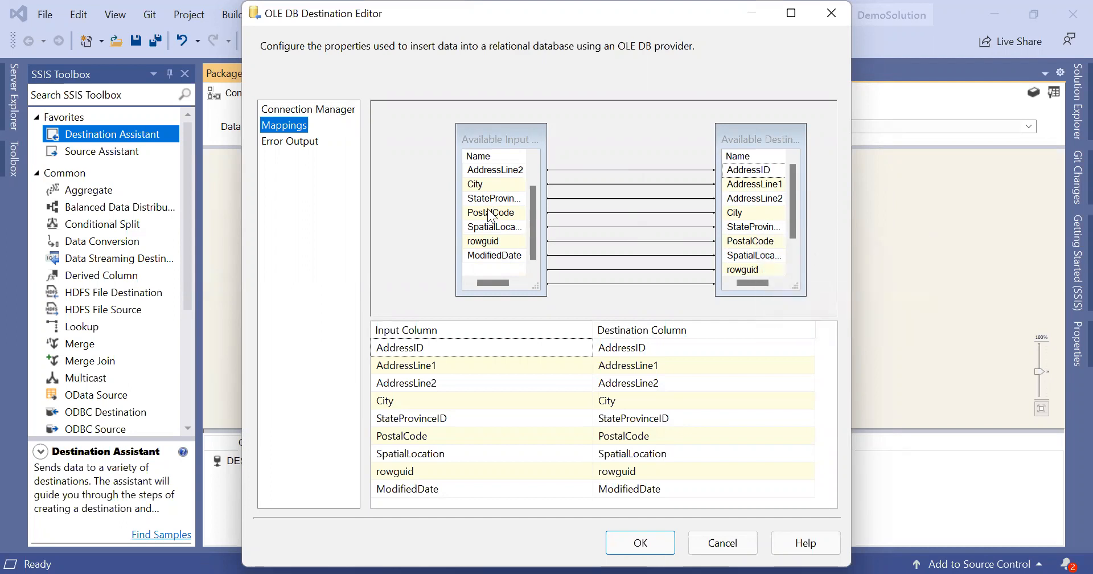
{"action": "scroll", "coordinate": [487, 209], "scroll_direction": "up", "scroll_amount": 1}
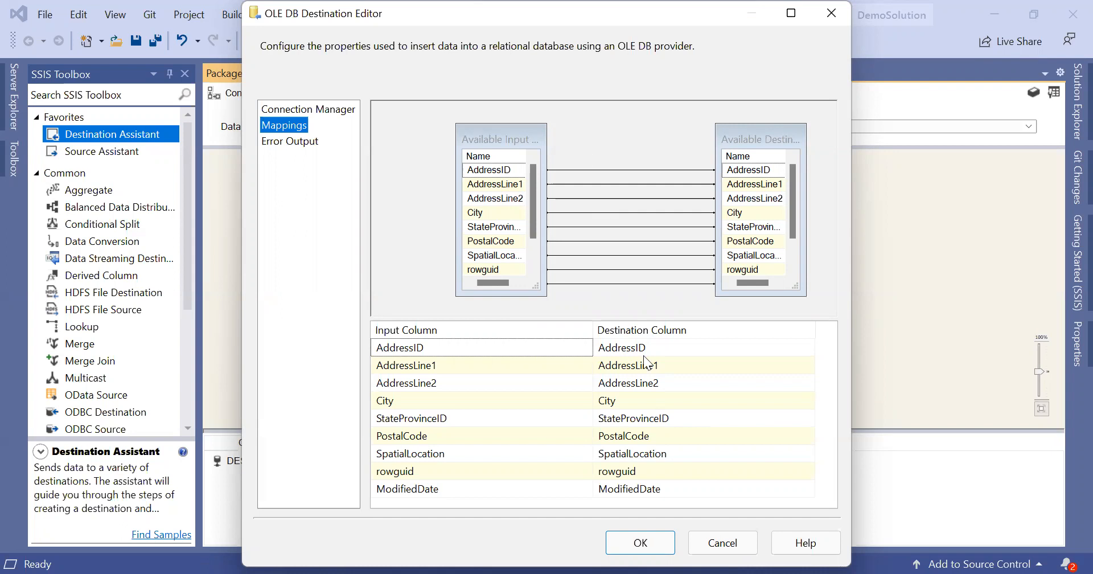
{"action": "mouse_move", "coordinate": [744, 210]}
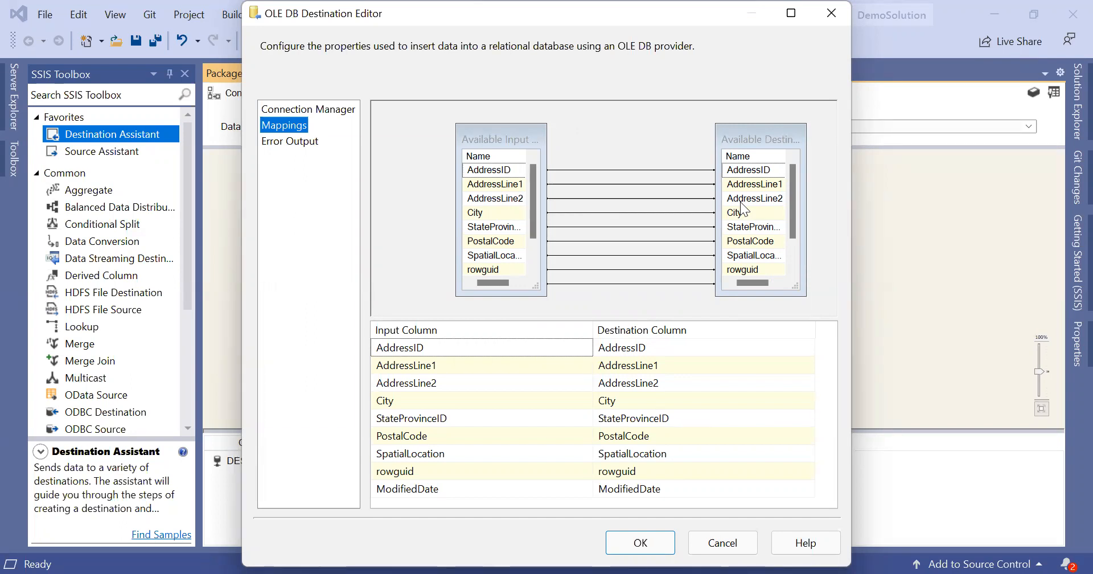
{"action": "left_click", "coordinate": [714, 549]}
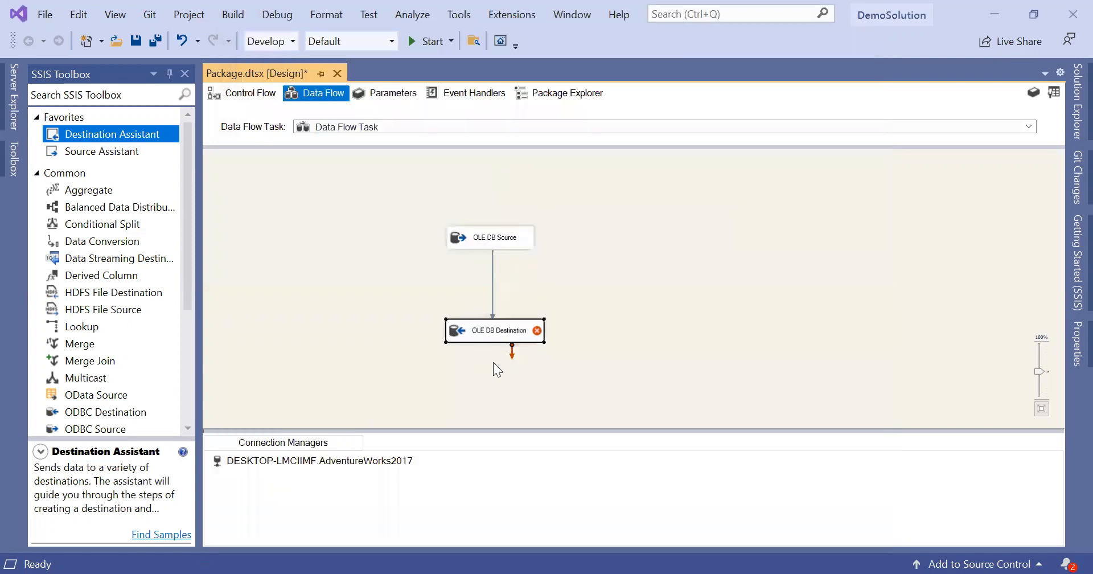
{"action": "mouse_move", "coordinate": [481, 334]}
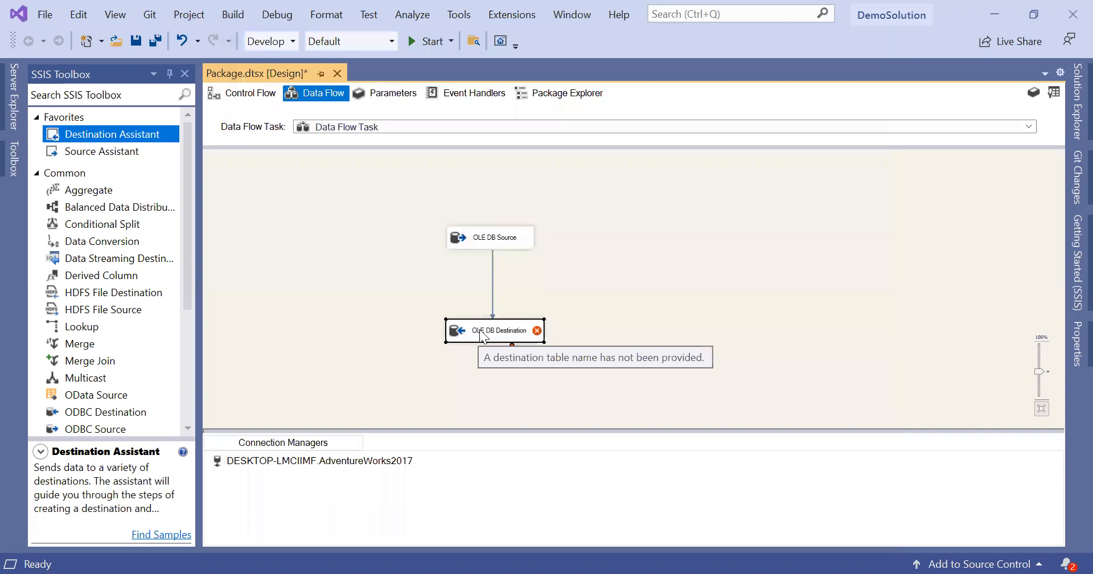